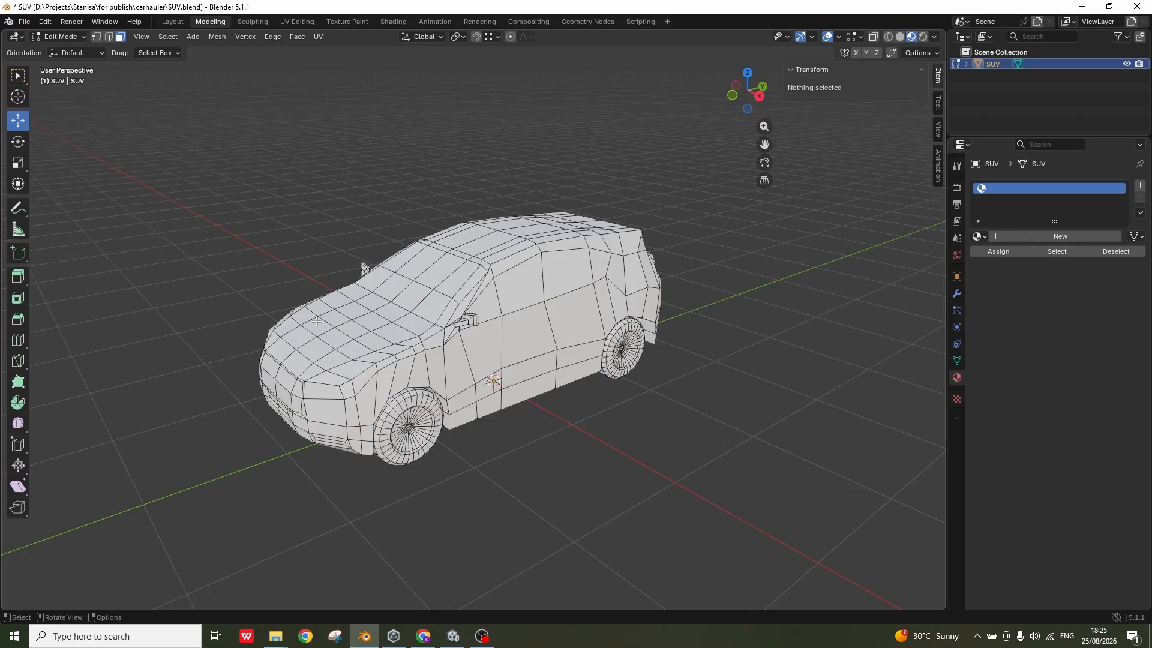
middle_drag(373, 325, 481, 323)
scroll(421, 379, down, 2)
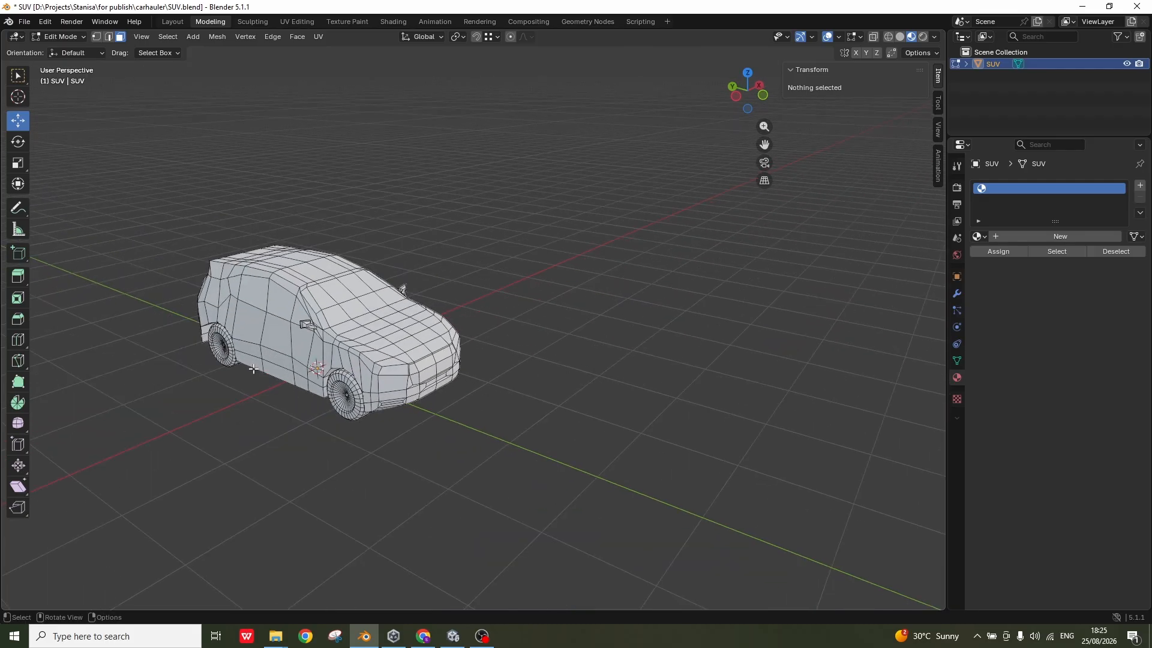
scroll(257, 371, up, 3)
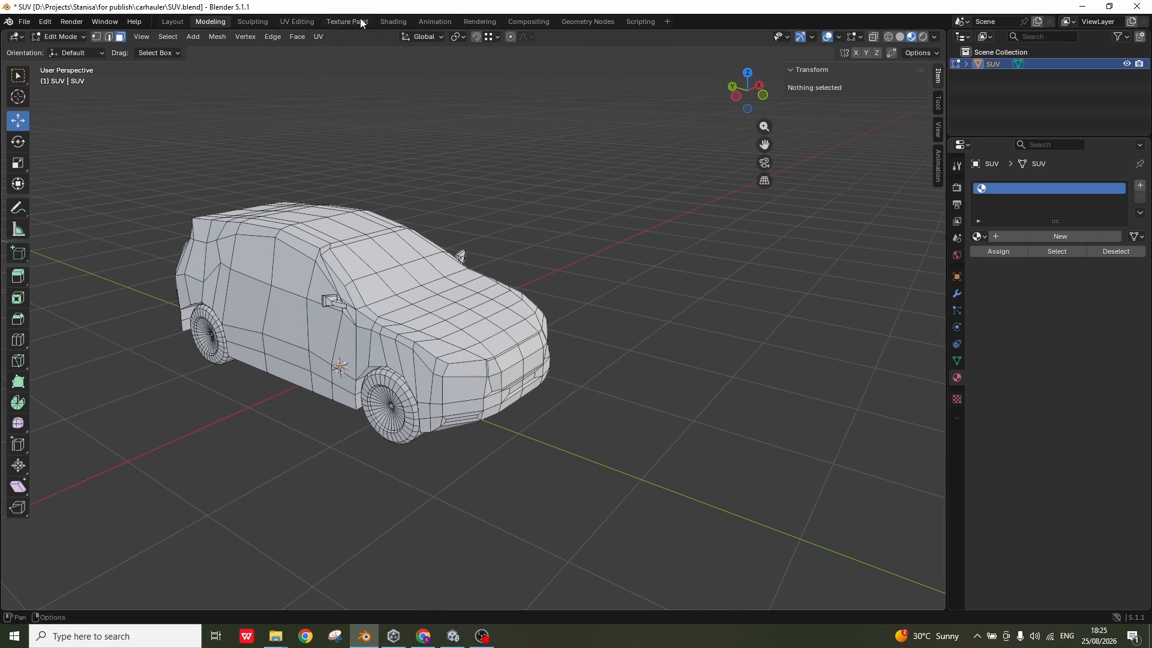
Create a material for the SUV in the Shading workspace and name it NewMaterial
click(393, 21)
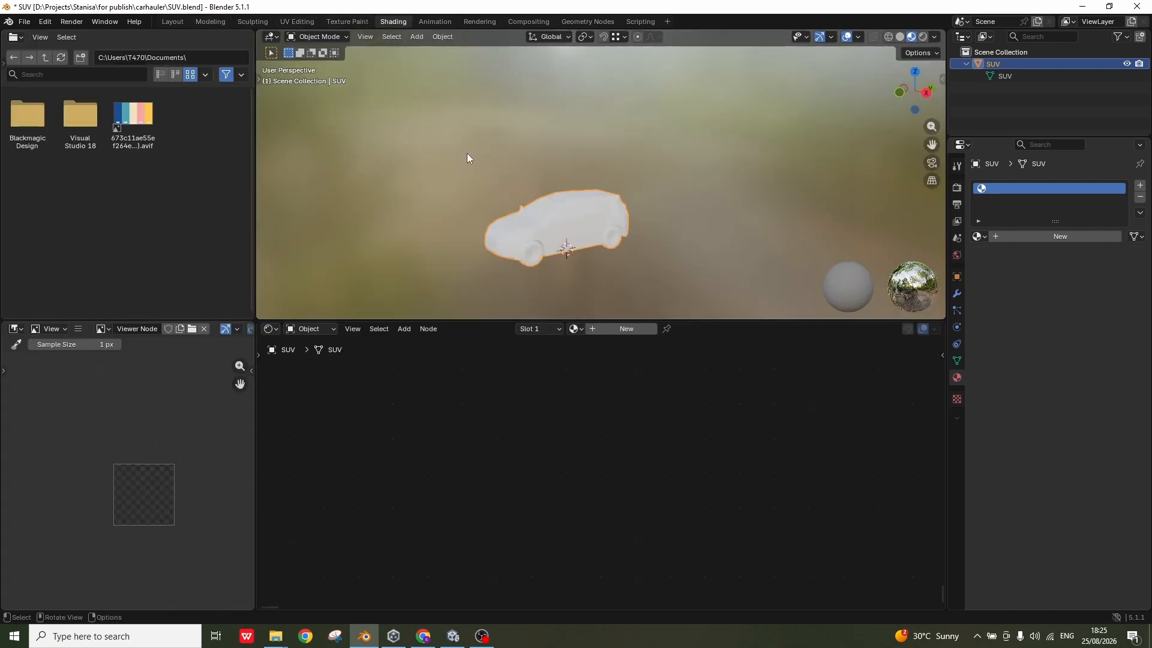
click(593, 333)
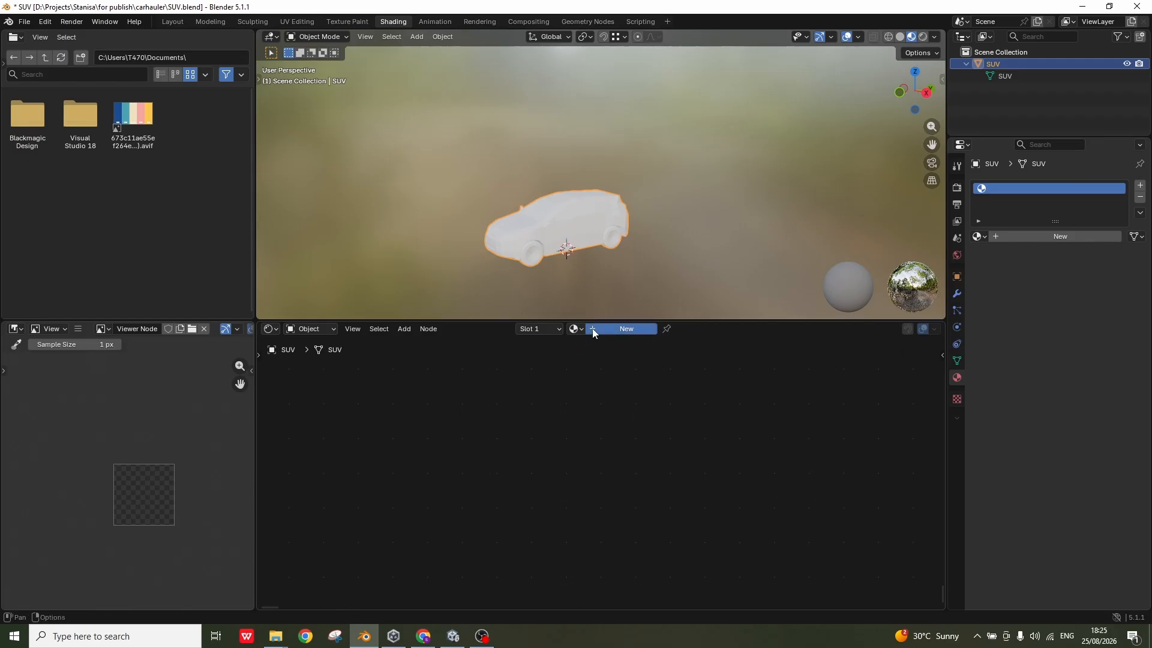
click(603, 329)
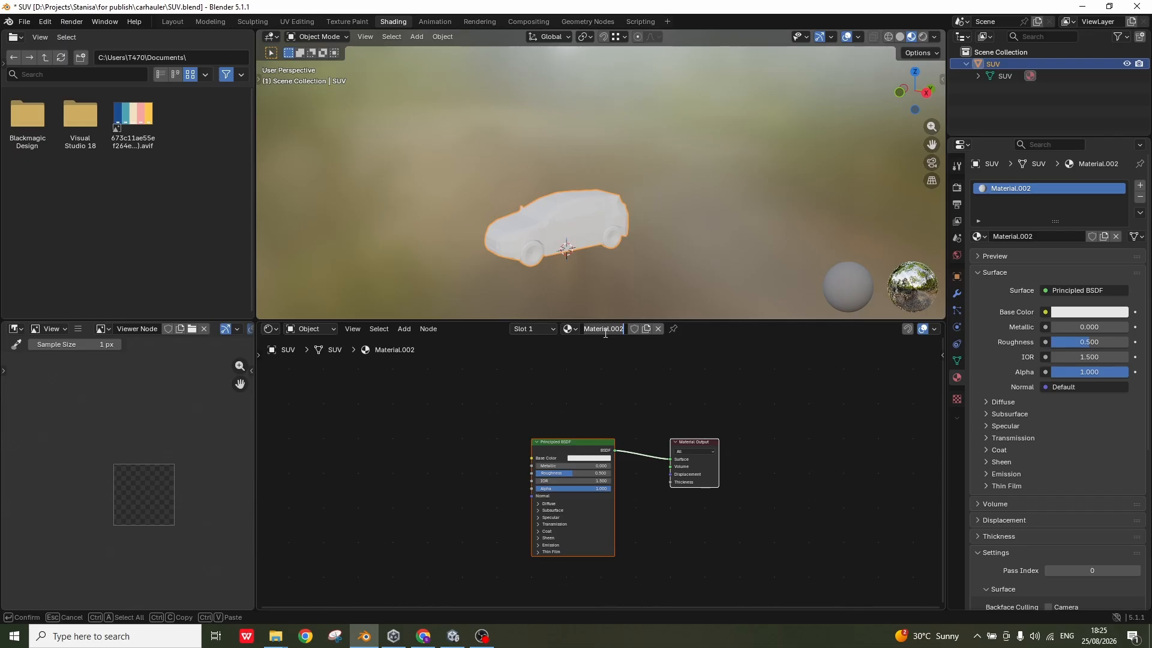
key(BackSpace)
text(NewMaterial)
key(Return)
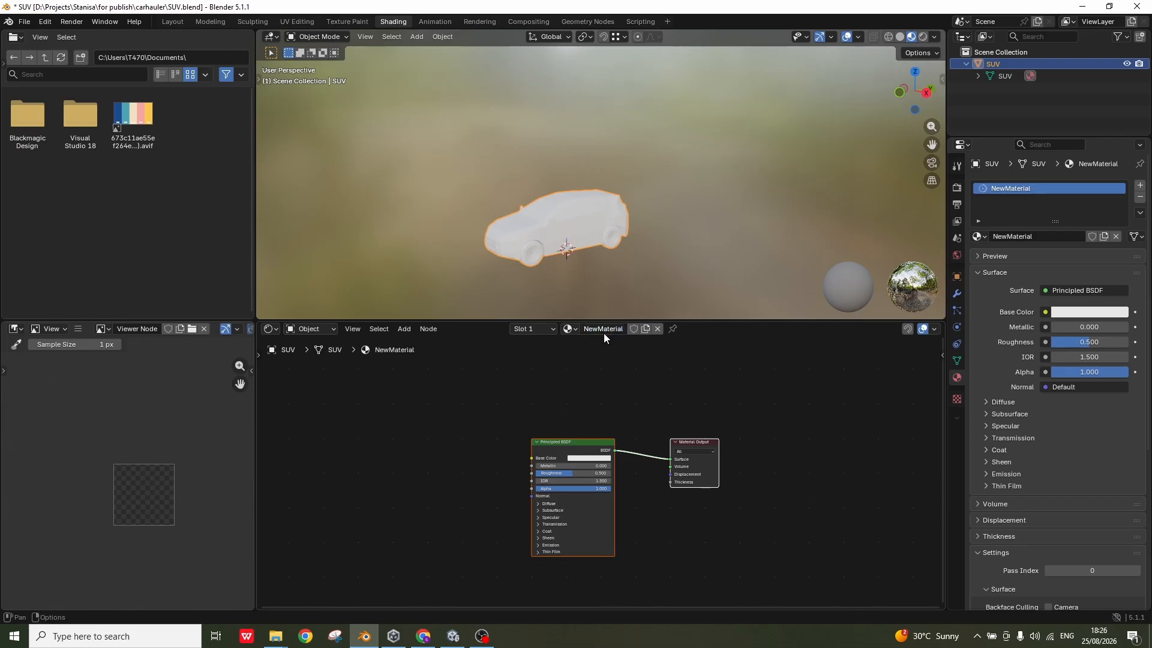
Set the Principled BSDF base color of NewMaterial to a light red
scroll(570, 450, up, 2)
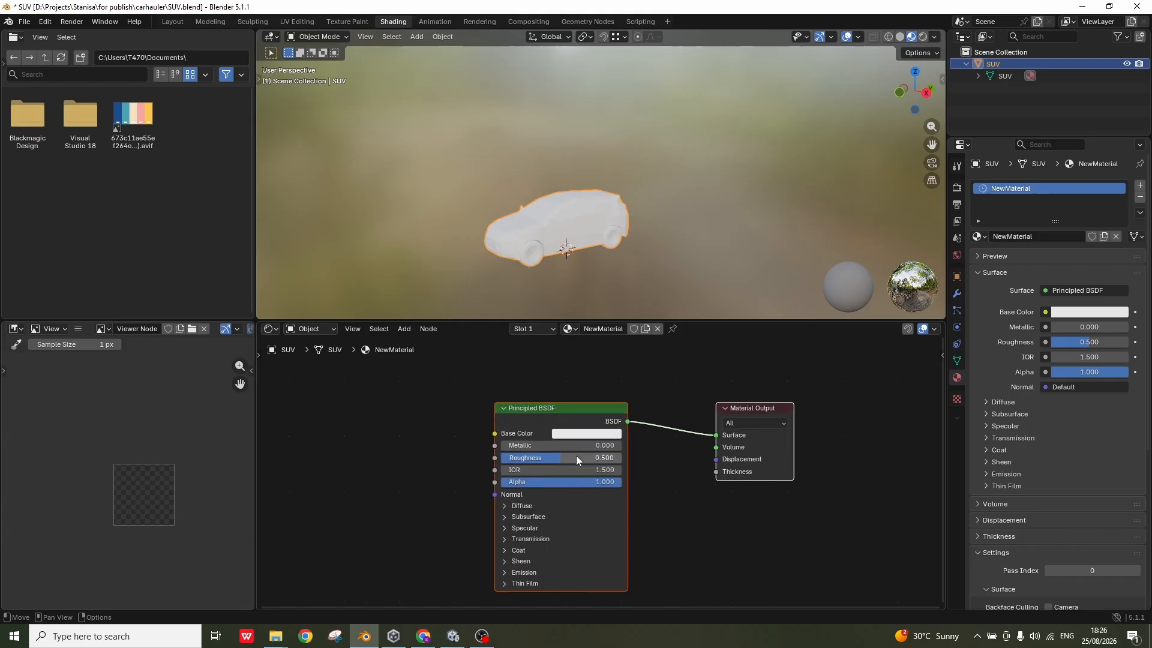
click(603, 433)
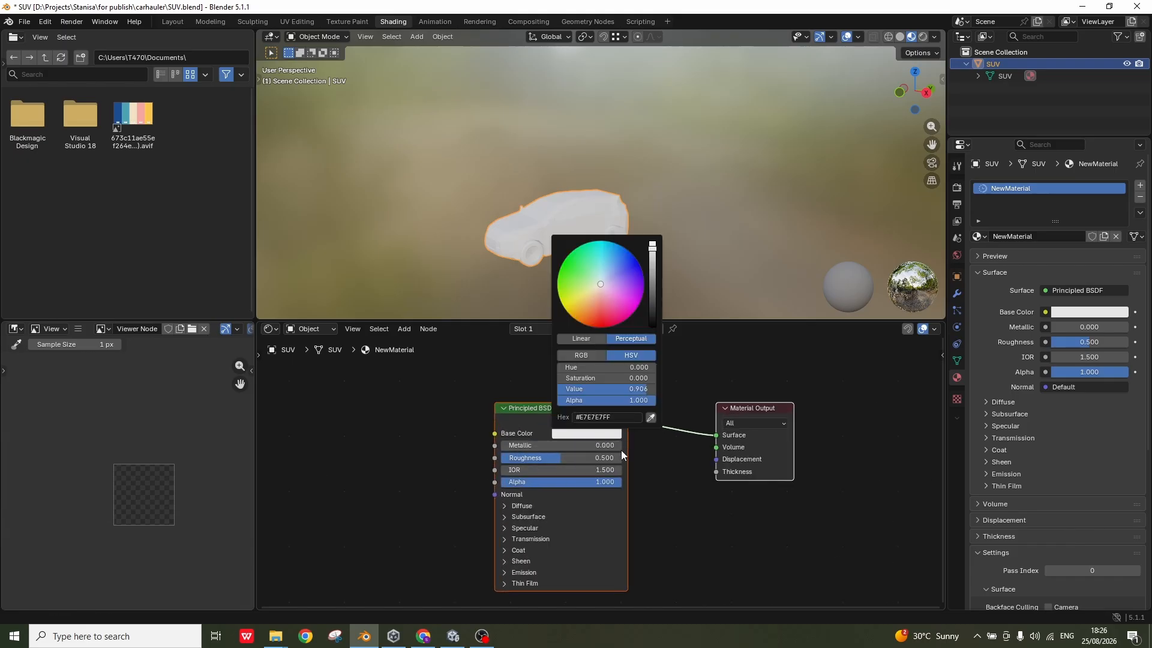
click(602, 301)
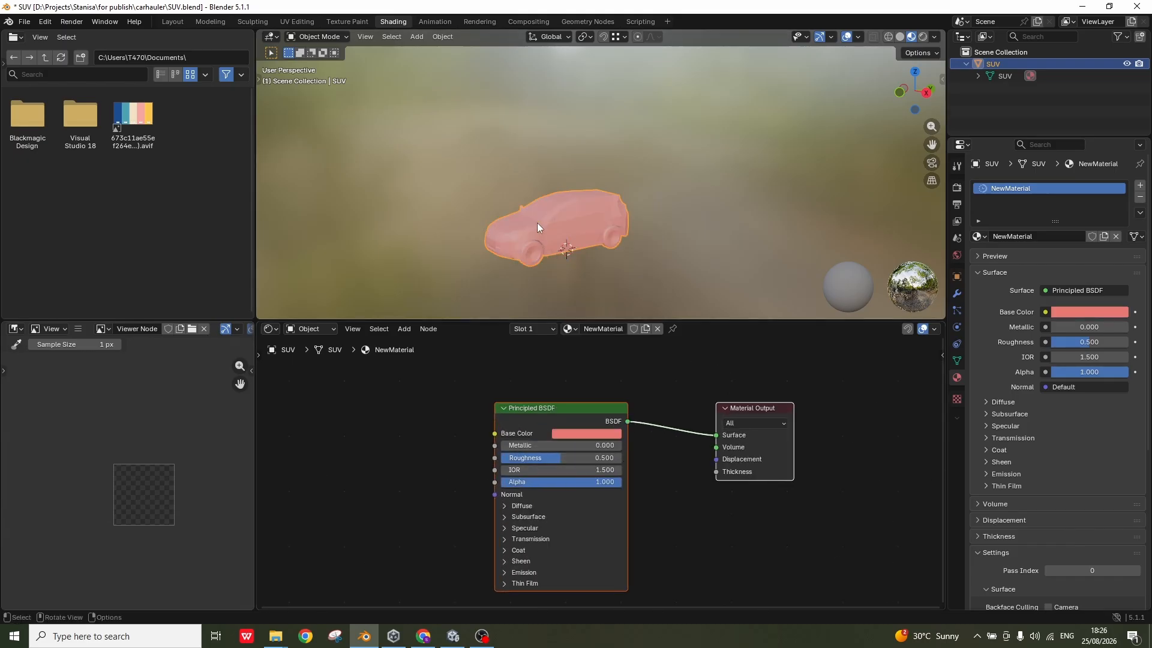
scroll(538, 222, up, 2)
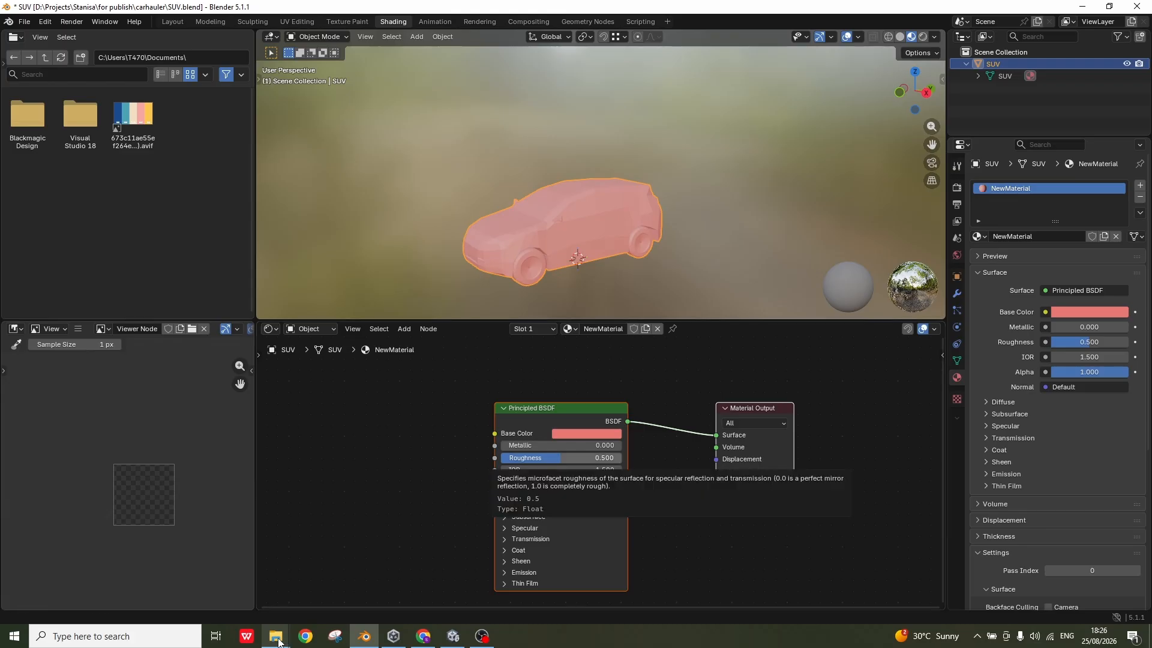
Bring testpalette.png from the file explorer into the node editor as an image texture node beside the Principled BSDF
mouse_move(277, 643)
click(228, 580)
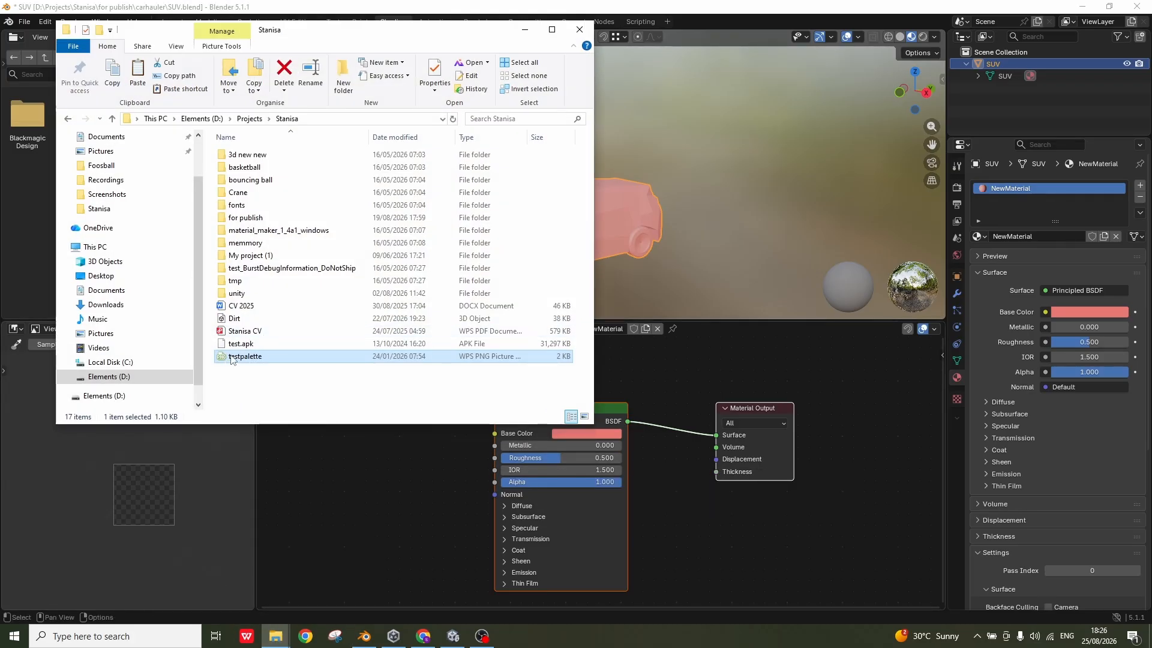
drag(231, 359, 348, 513)
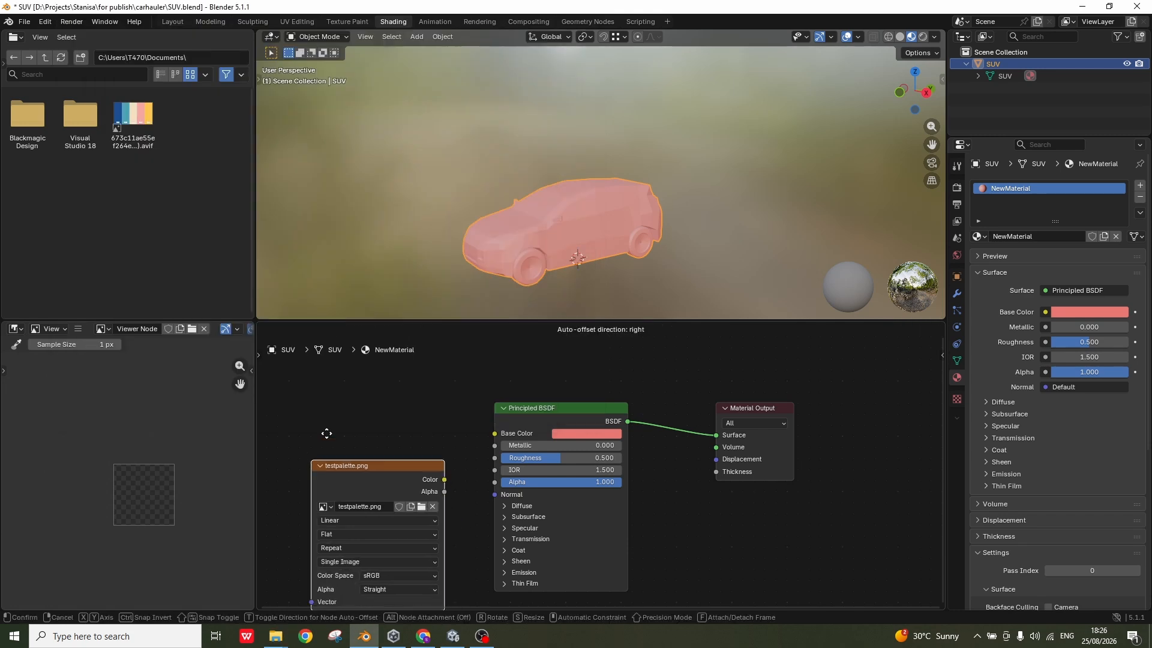
click(308, 389)
View testpalette in the image viewer to examine its color swatches, and return to Blender
mouse_move(275, 637)
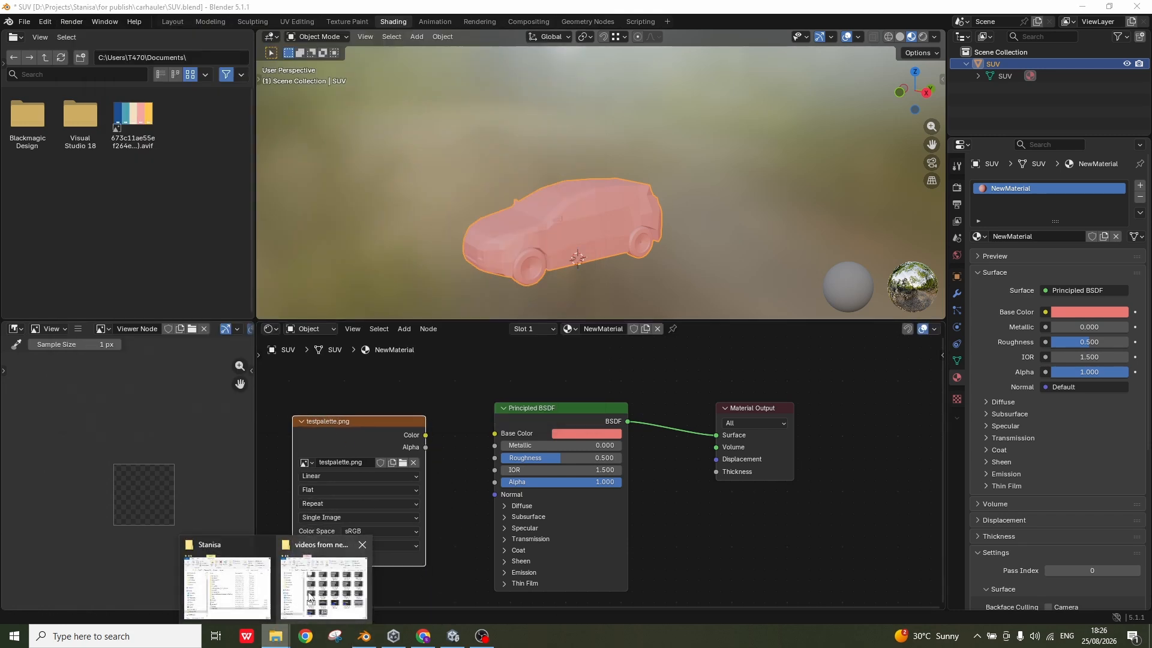
click(240, 581)
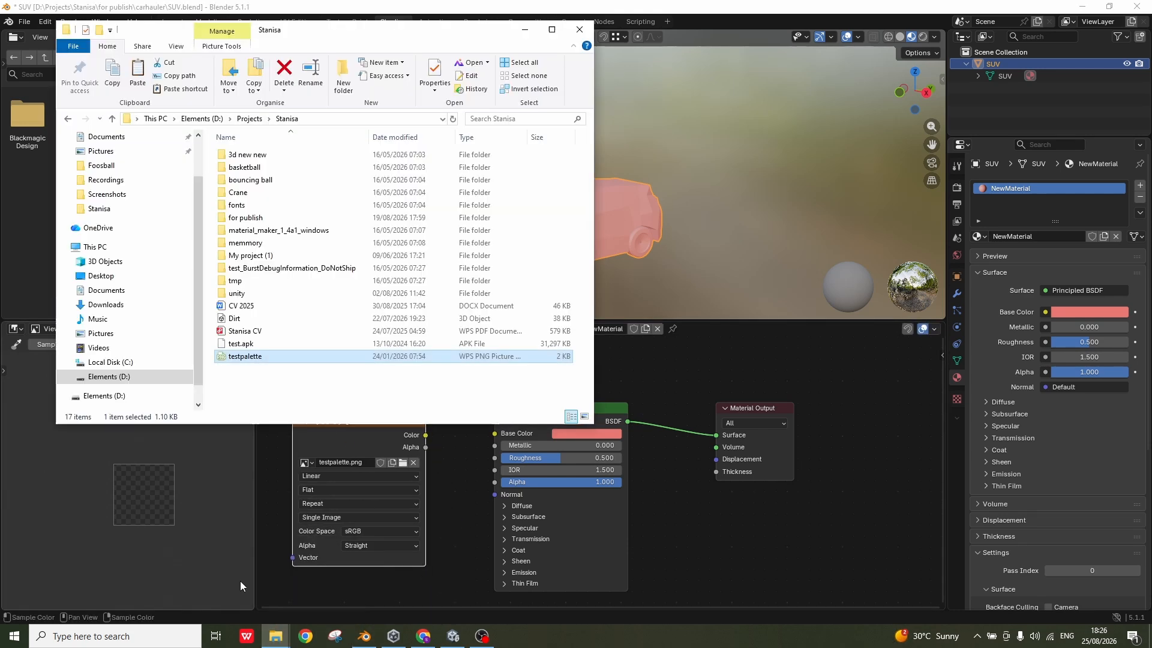
double_click(236, 358)
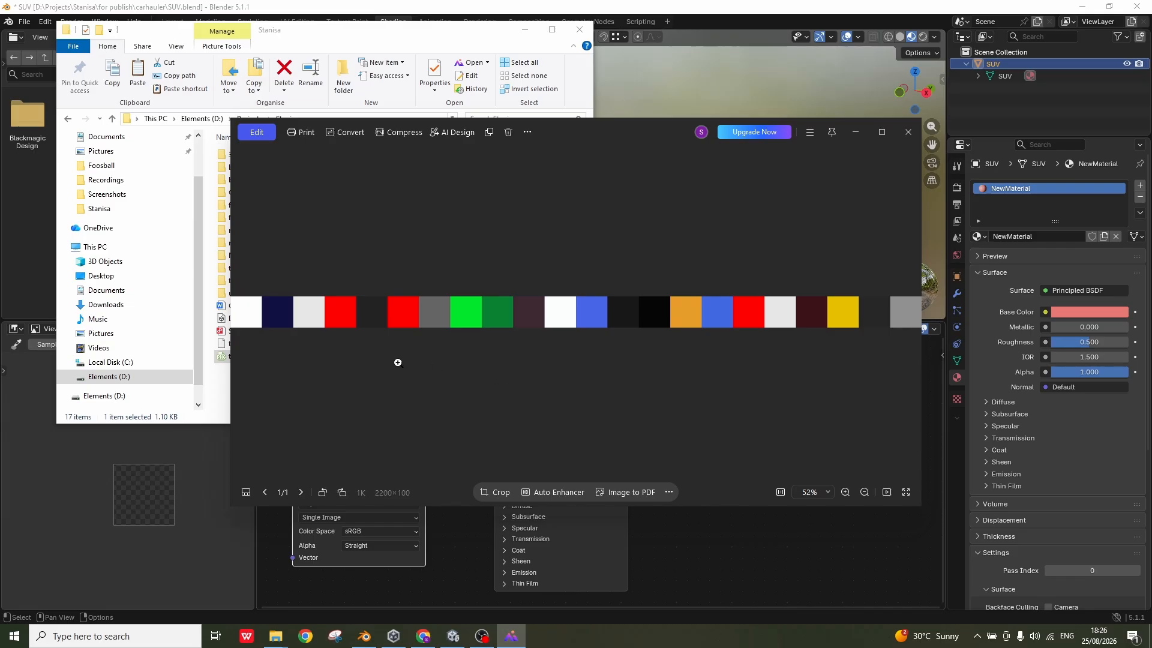
click(908, 132)
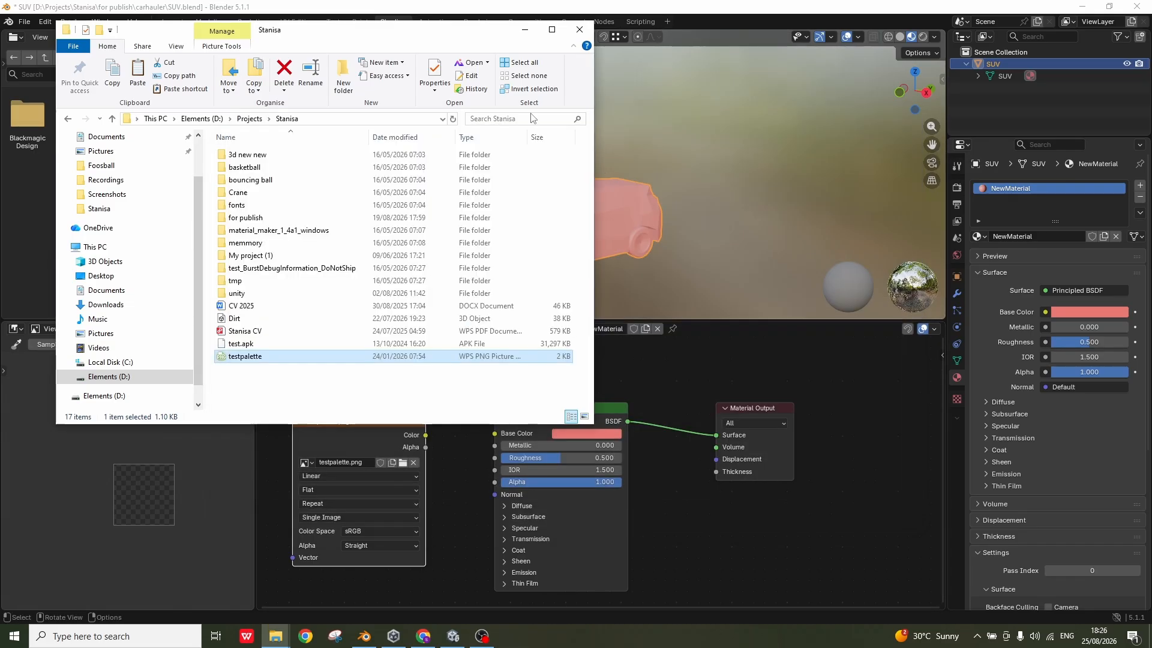
click(525, 29)
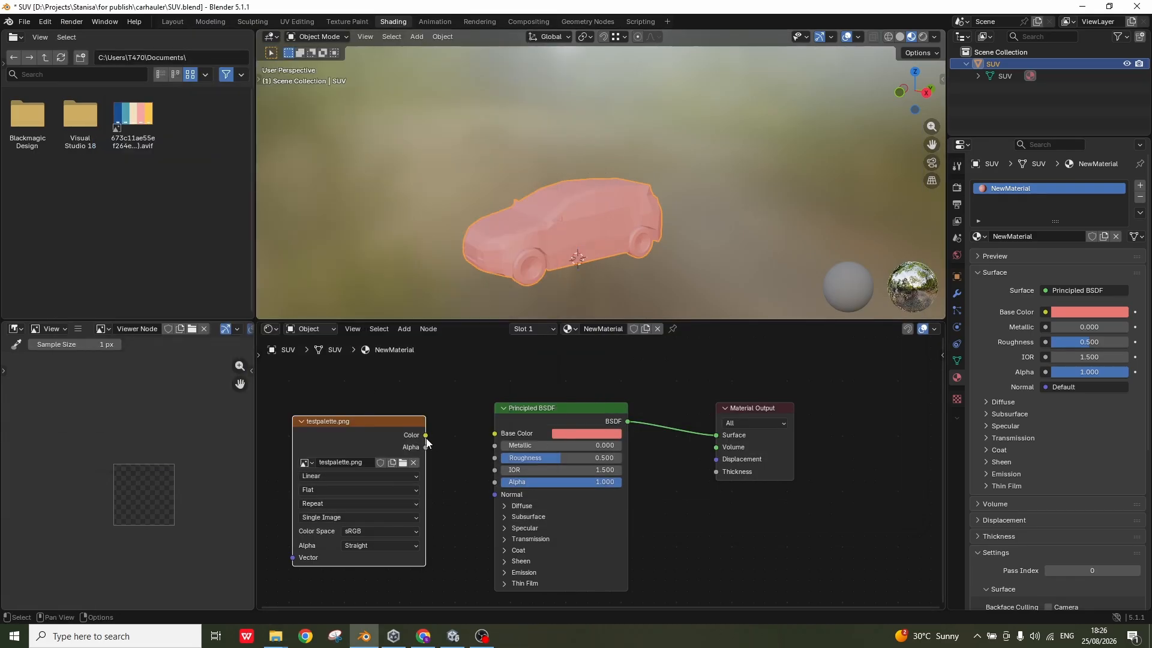
Link the palette texture's Color output to Base Color, and load testpalette.png from the D: drive's Projects folder into the image editor
drag(427, 437, 497, 434)
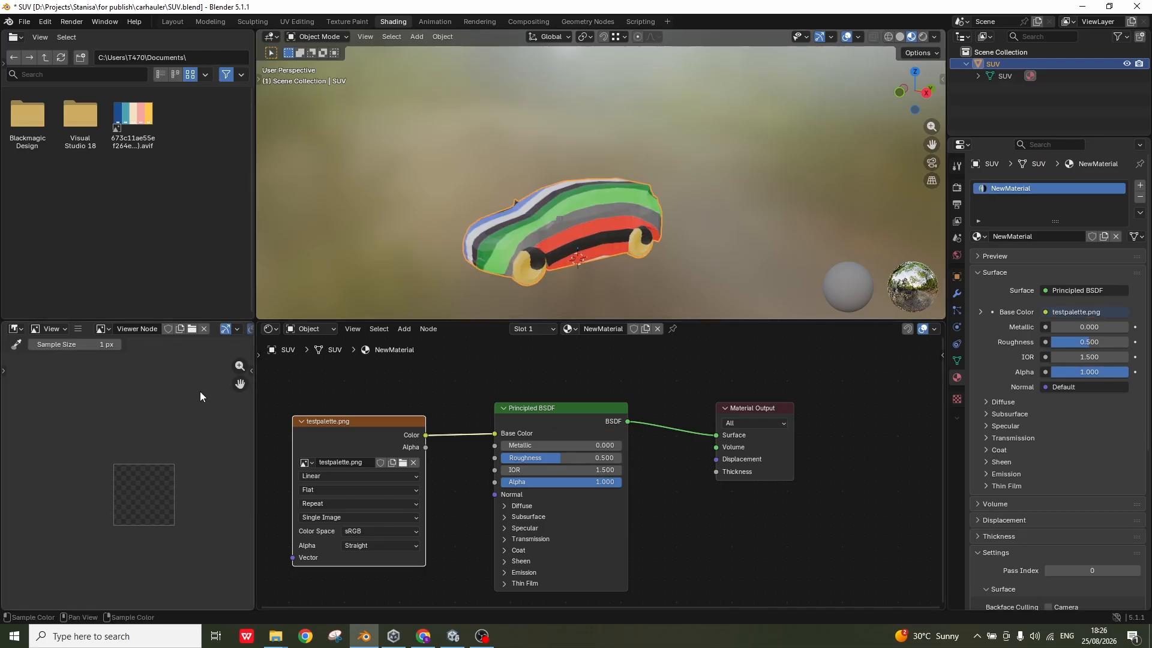
click(192, 330)
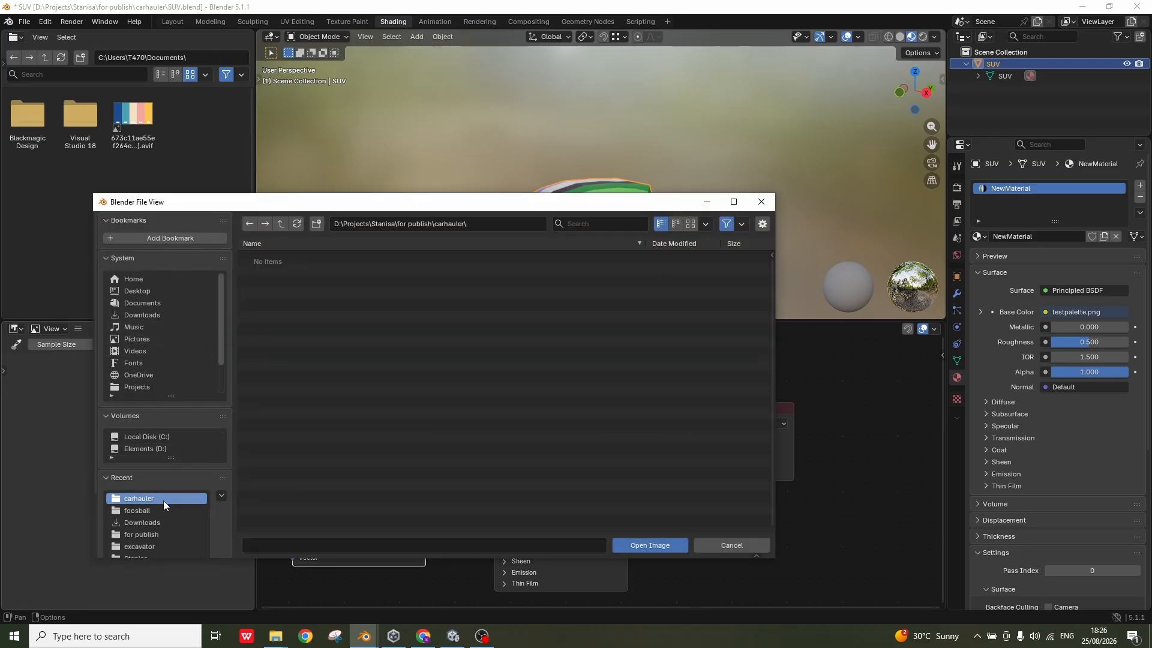
click(158, 450)
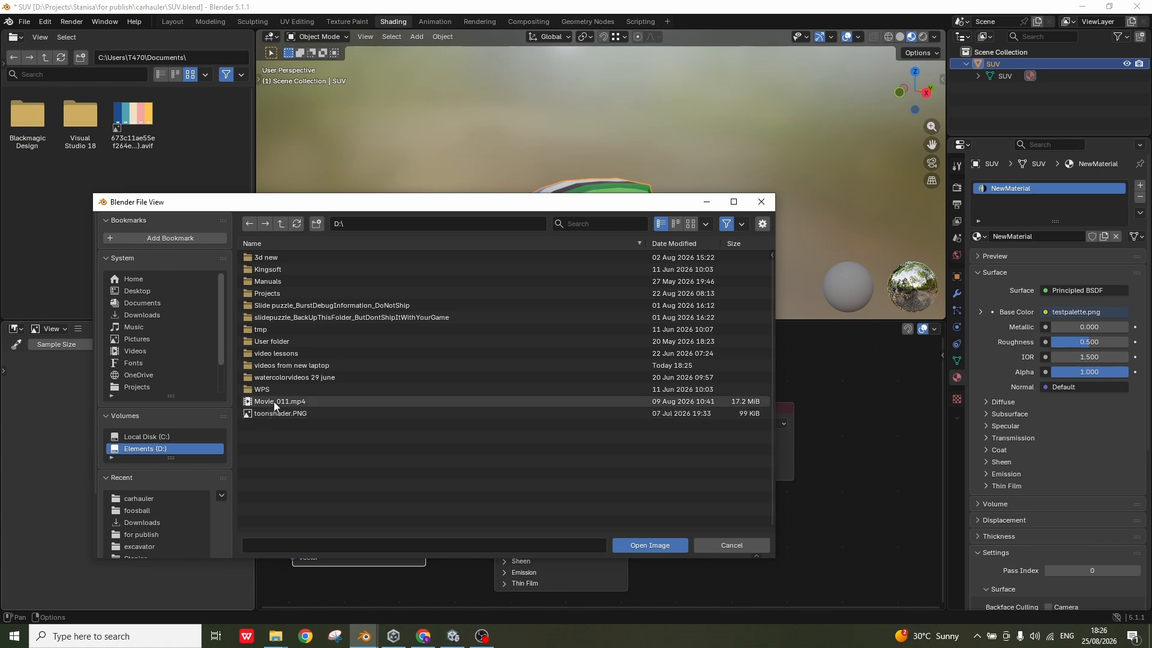
double_click(278, 292)
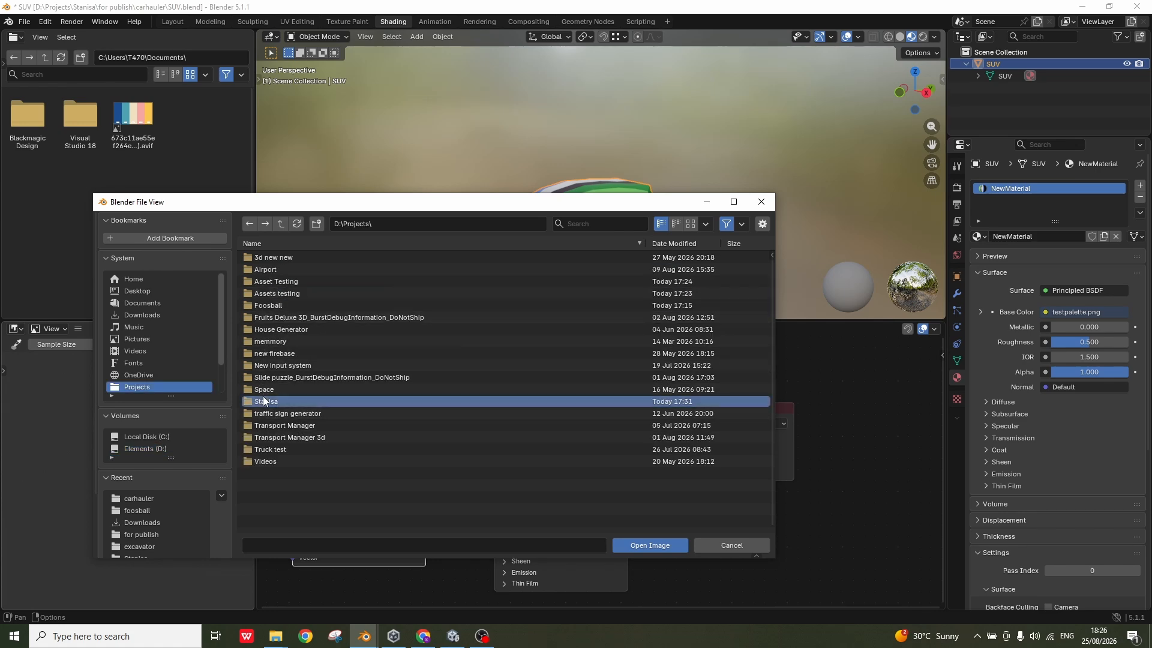
double_click(264, 399)
double_click(279, 402)
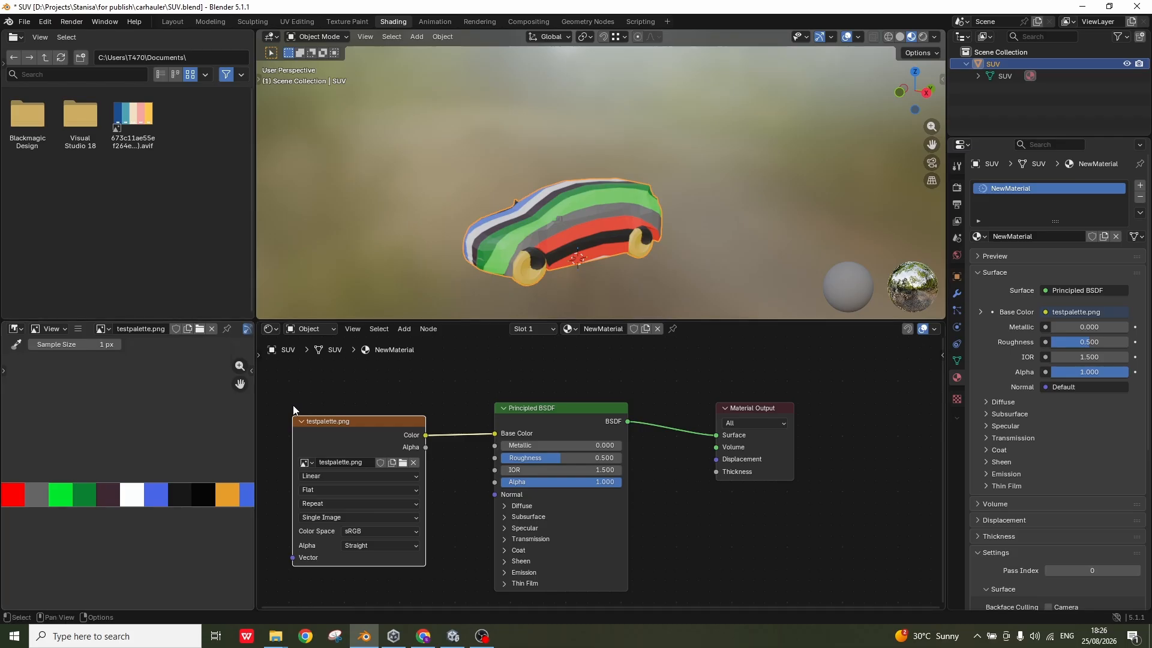
scroll(171, 452, down, 3)
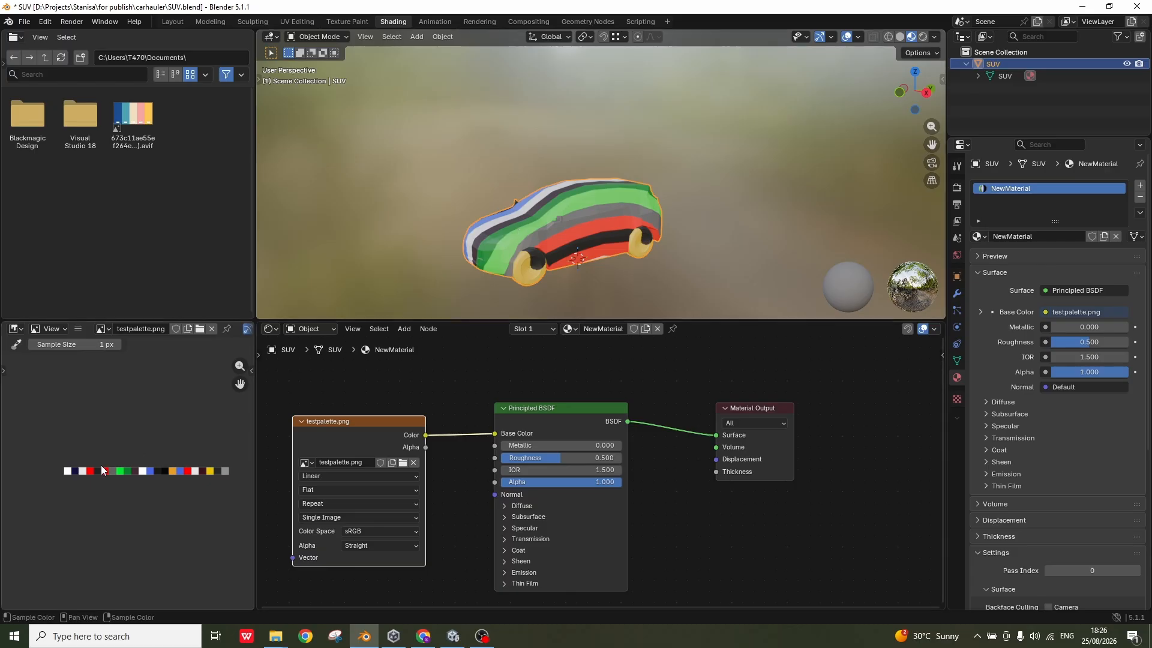
Switch to the UV Editing workspace and select a face on the car body to display the UVs over the palette image
click(289, 20)
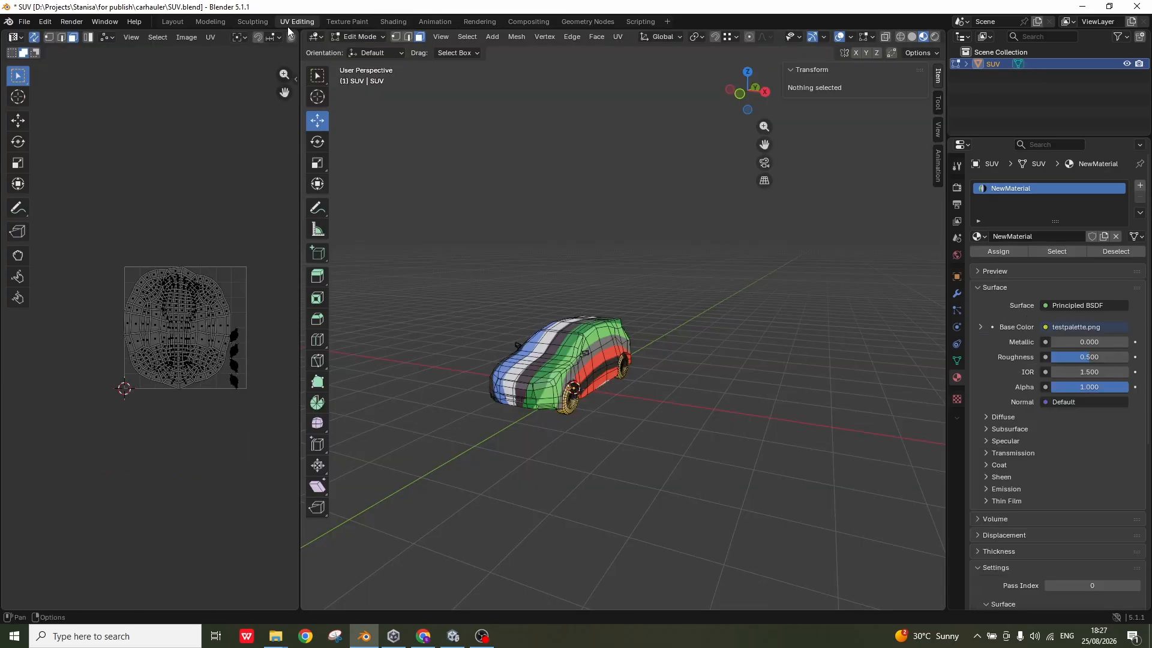
alt+click(549, 351)
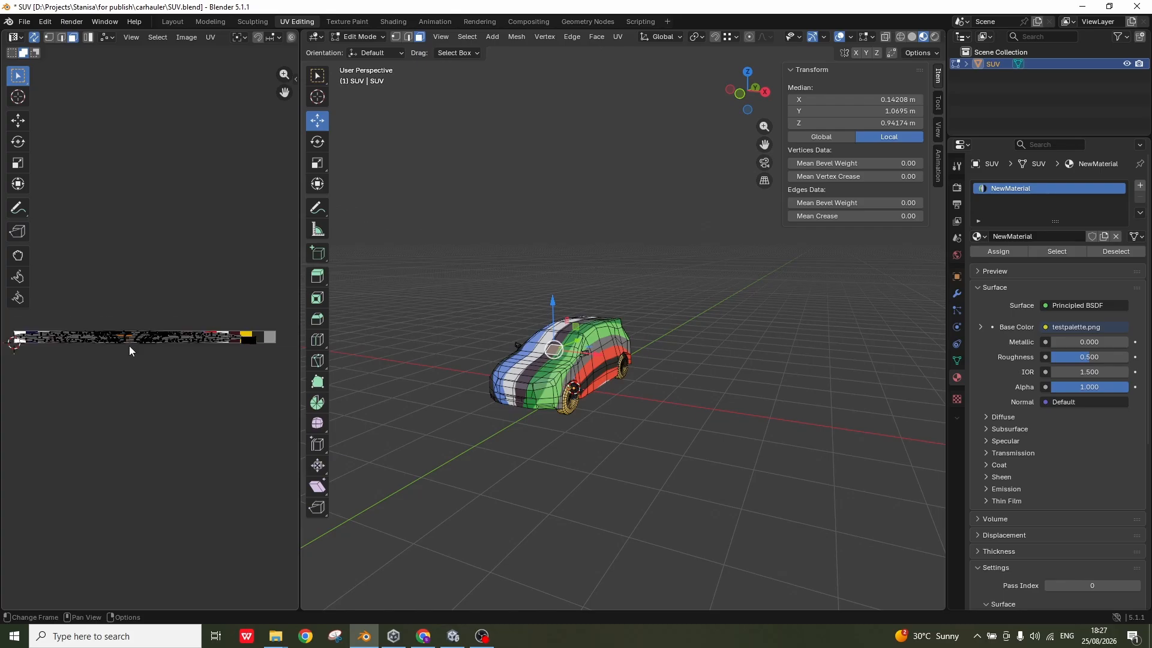
scroll(213, 322, down, 3)
scroll(144, 339, up, 4)
scroll(129, 318, down, 2)
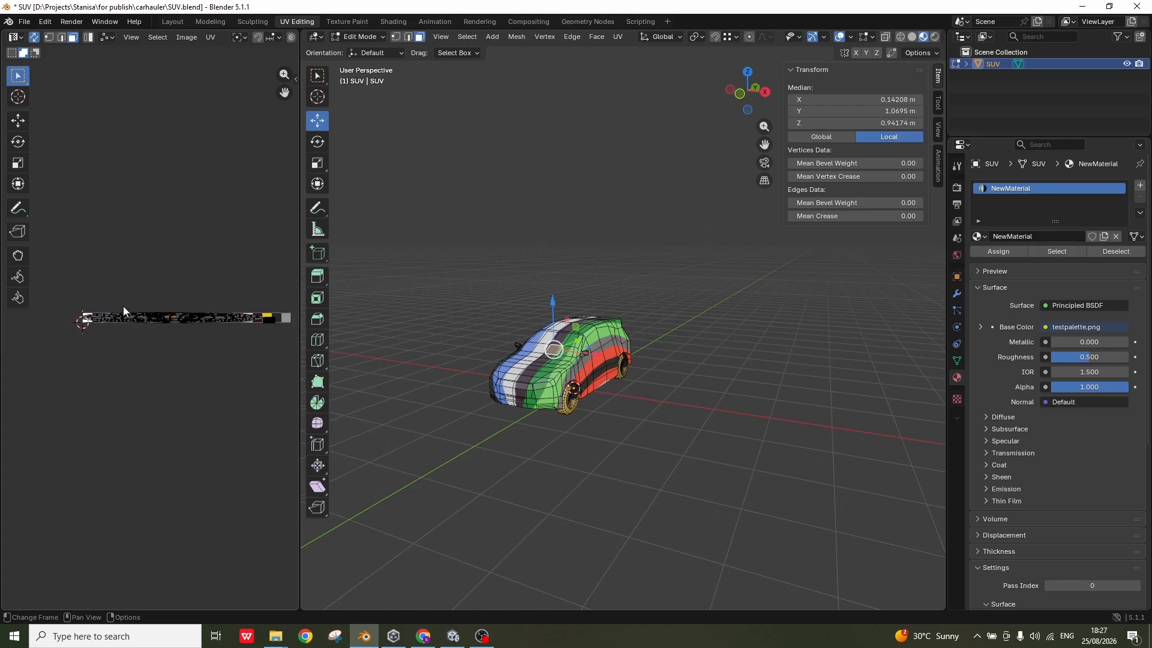
Select various individual UV faces along the palette strip to examine which parts of the car they map to
click(186, 315)
click(186, 318)
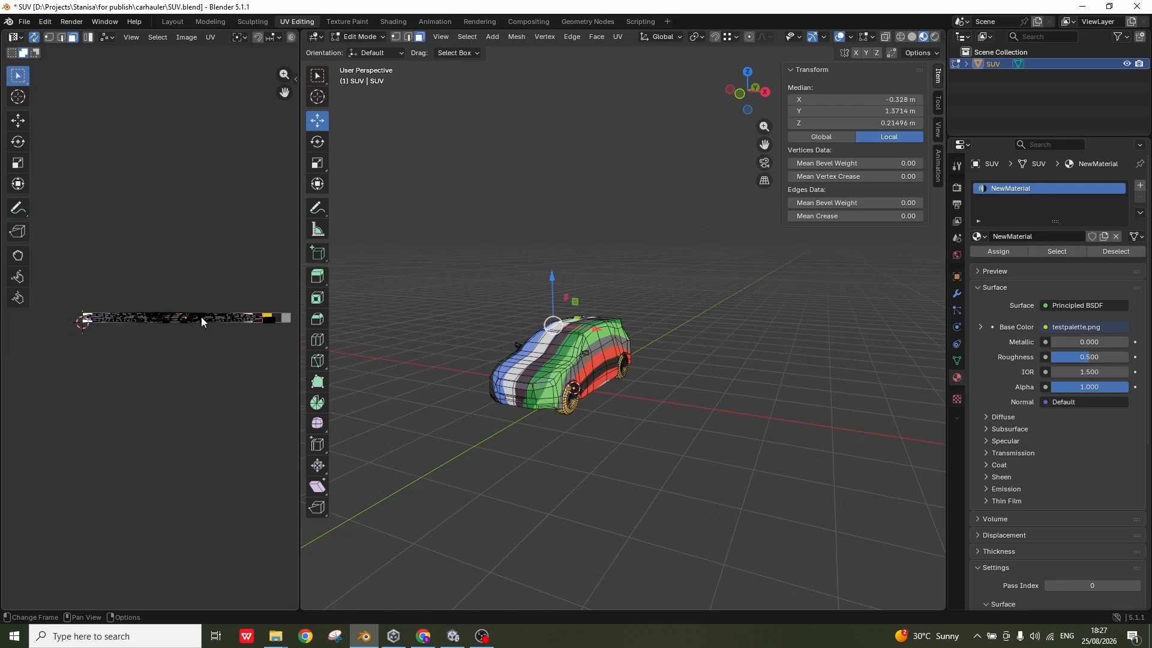
click(200, 317)
click(223, 316)
click(182, 320)
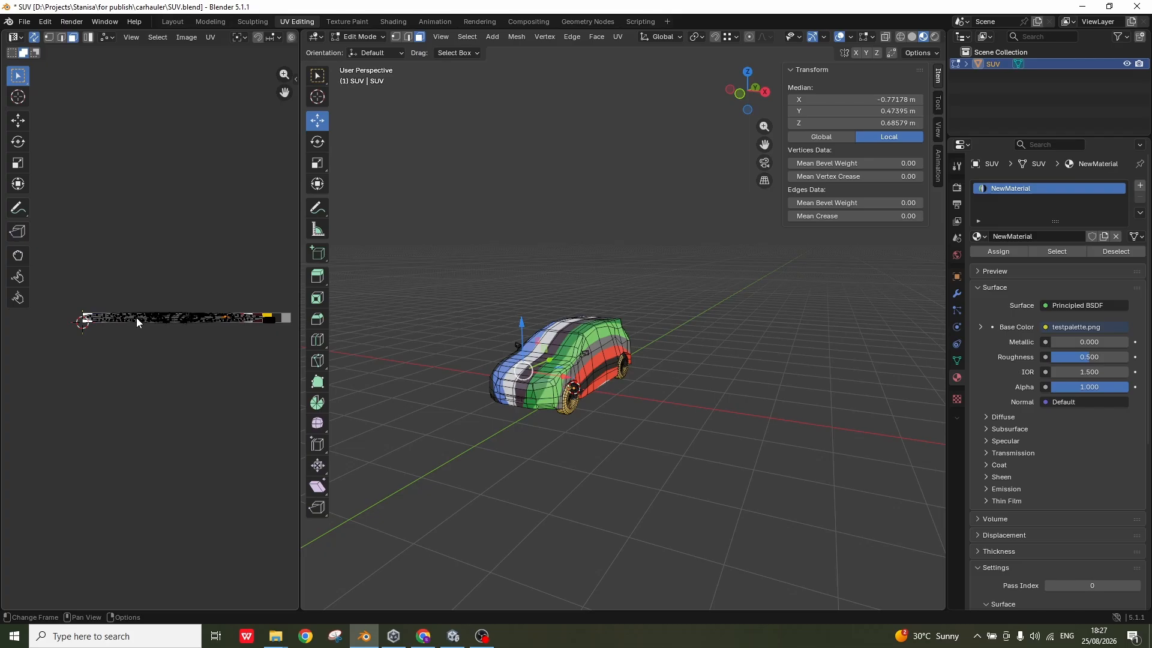
click(149, 317)
click(158, 318)
click(170, 317)
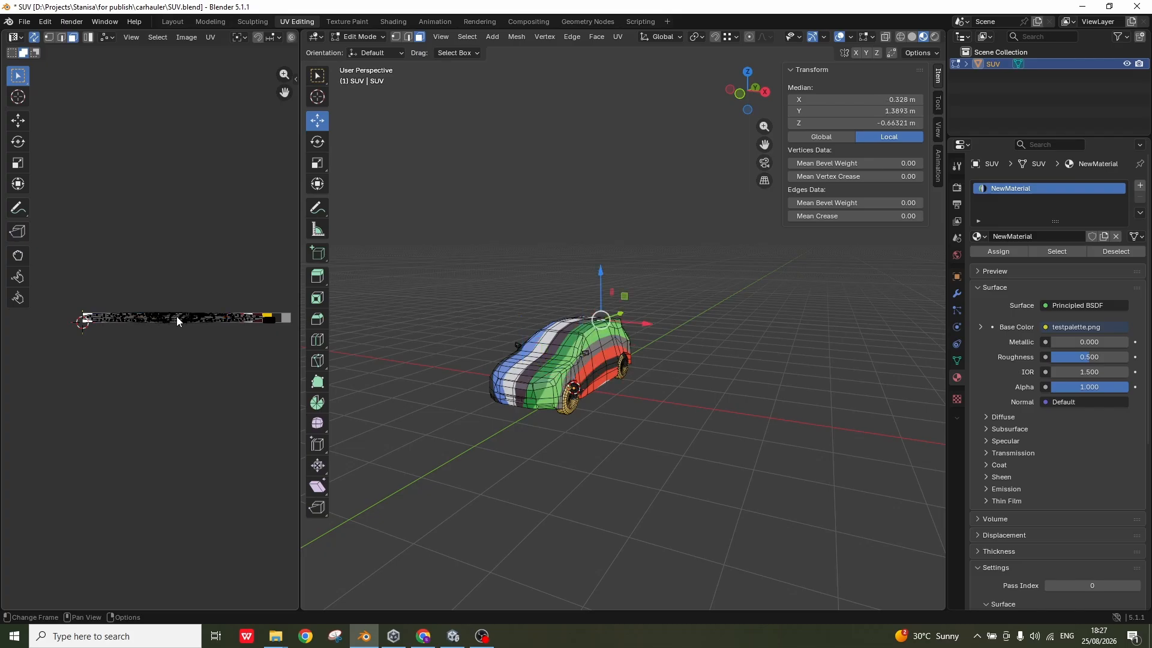
click(191, 318)
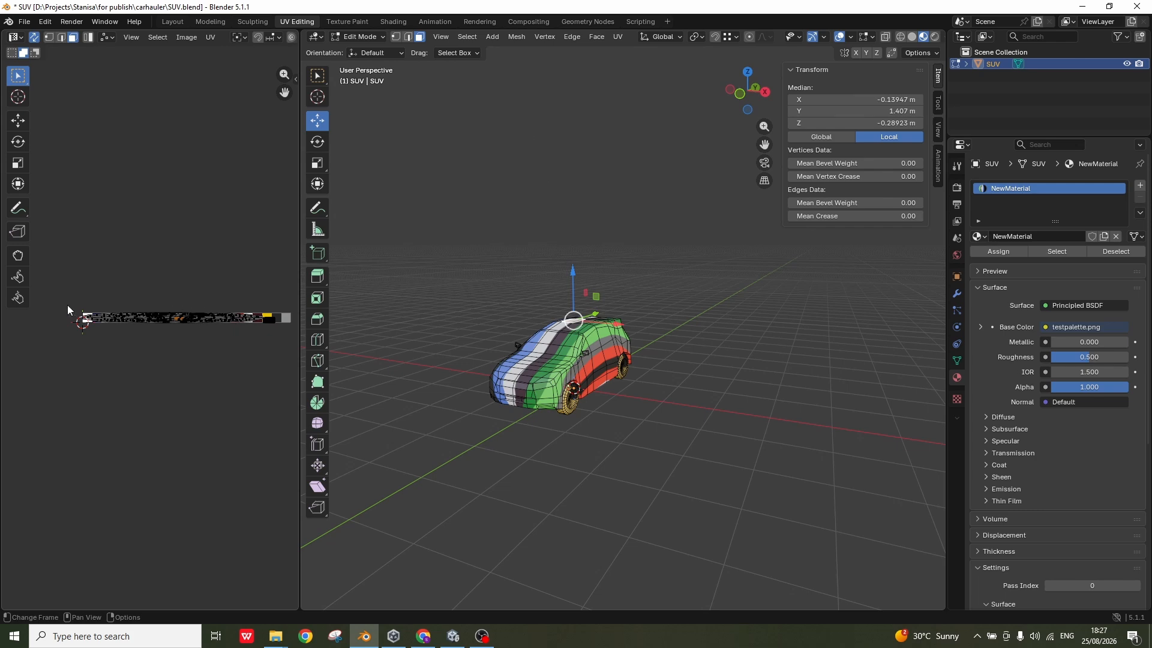
drag(62, 298, 286, 351)
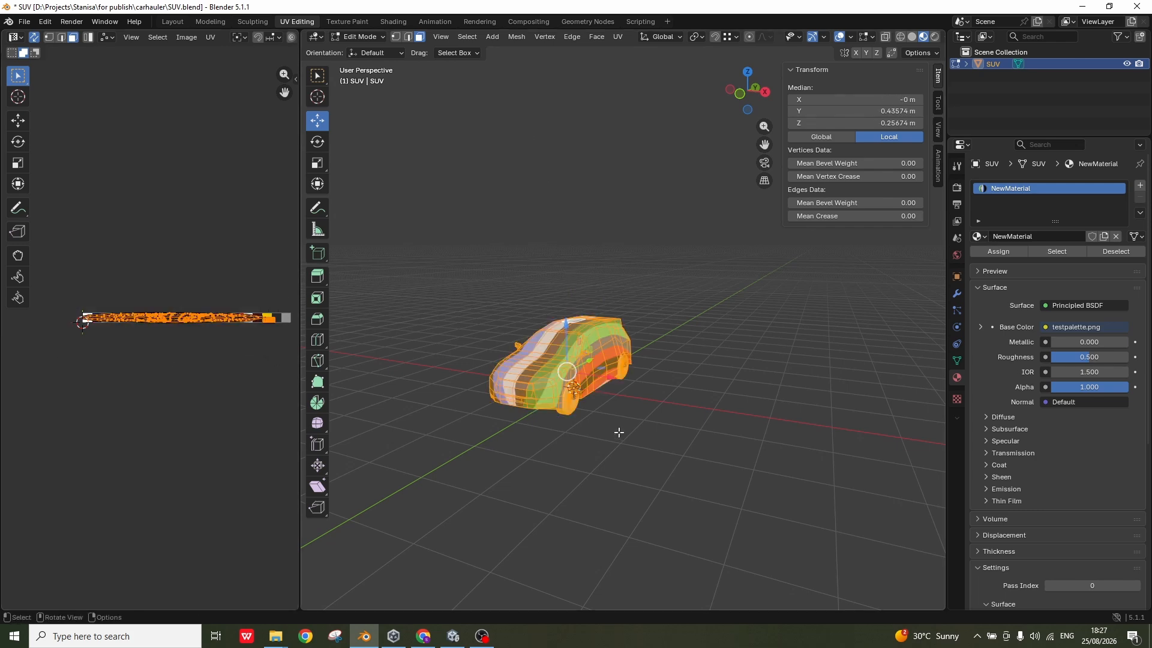
click(662, 397)
drag(460, 276, 677, 467)
middle_drag(658, 481, 622, 436)
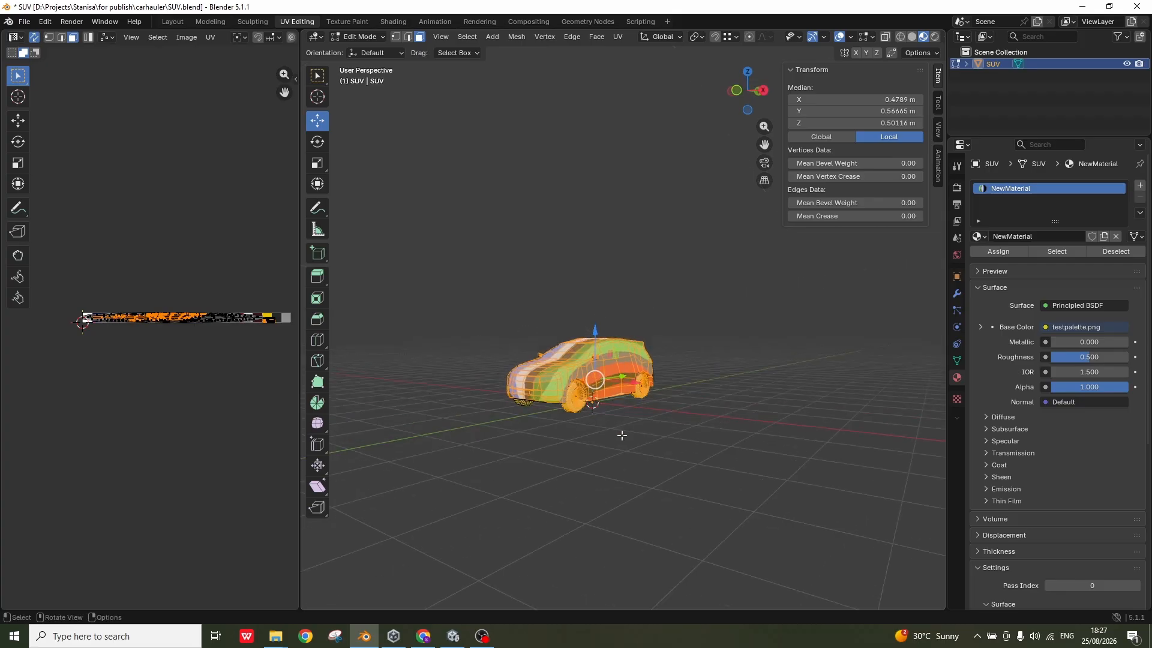
click(622, 435)
Select the entire SUV mesh and scale all its UVs to 0 so they collapse onto a single palette color
middle_drag(591, 368, 575, 366)
scroll(575, 365, up, 2)
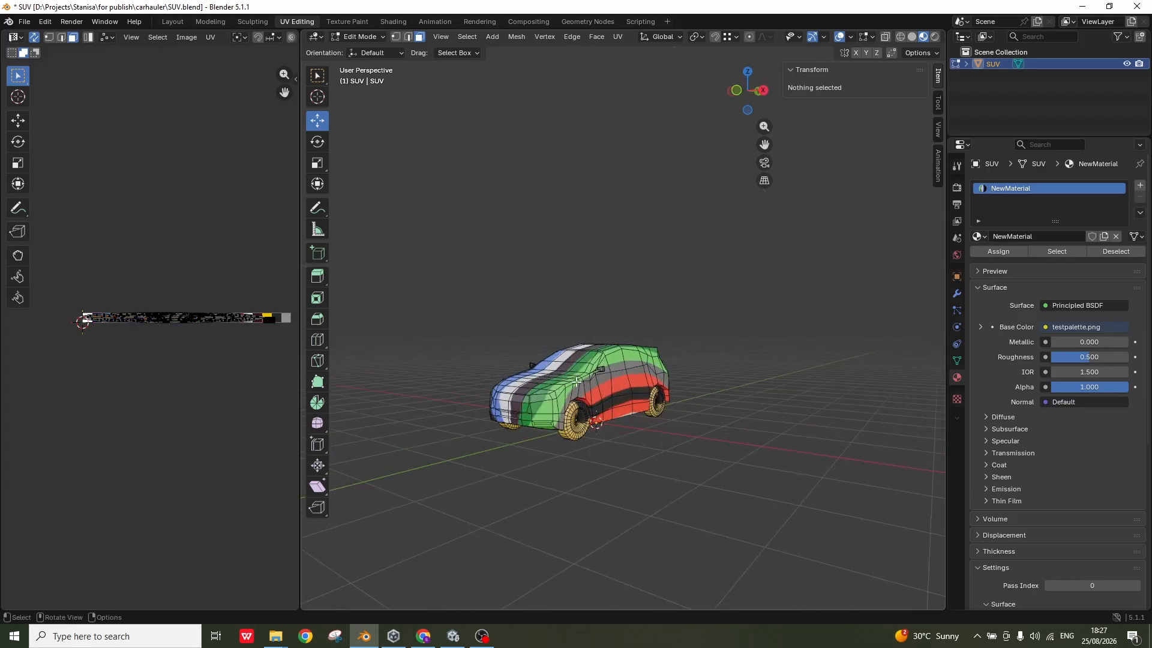
key(a)
middle_drag(526, 455, 497, 462)
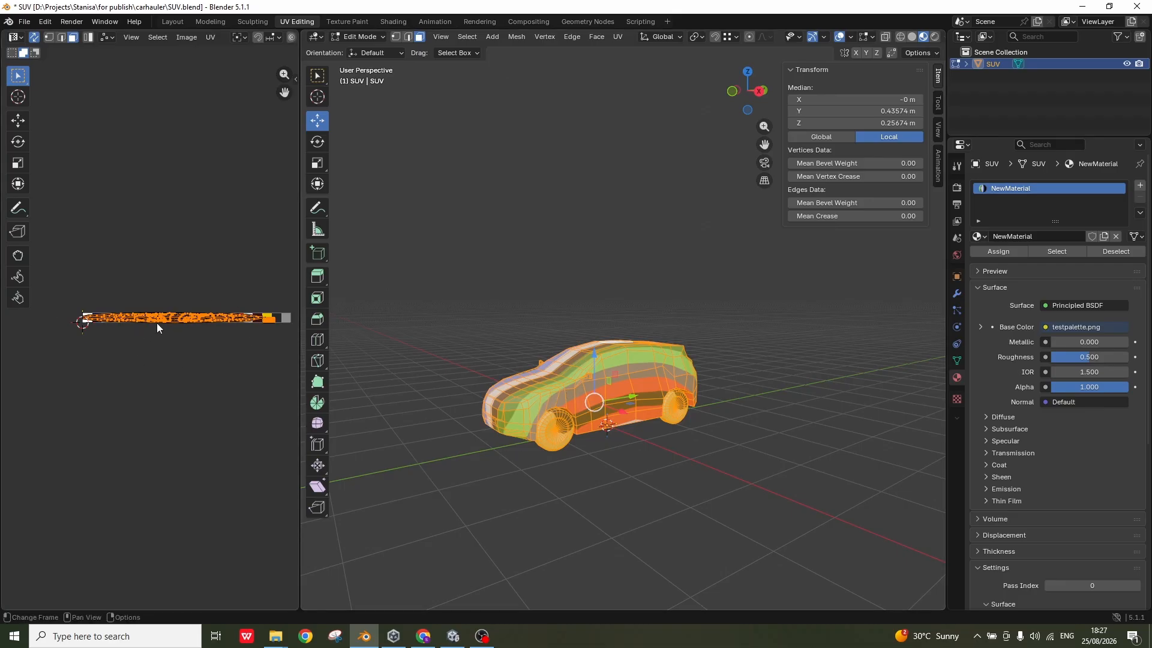
key(s)
key(0)
key(Return)
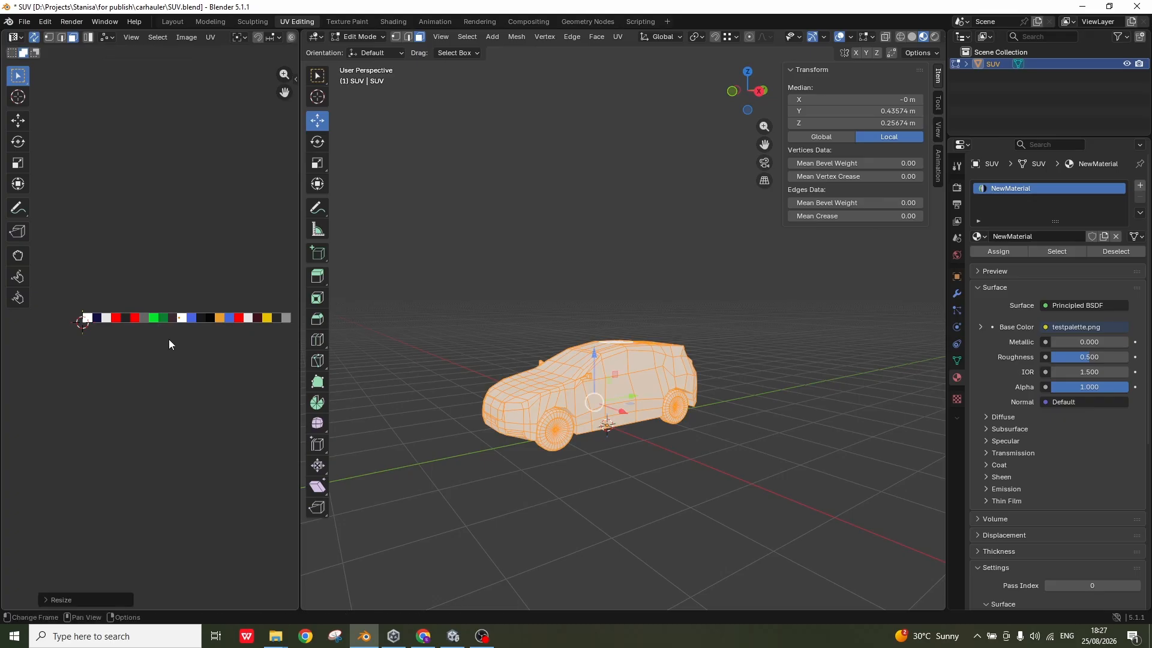
Move the whole SUV's collapsed UVs onto the red palette swatch between the dark and grey ones, and deselect everything
scroll(183, 324, up, 10)
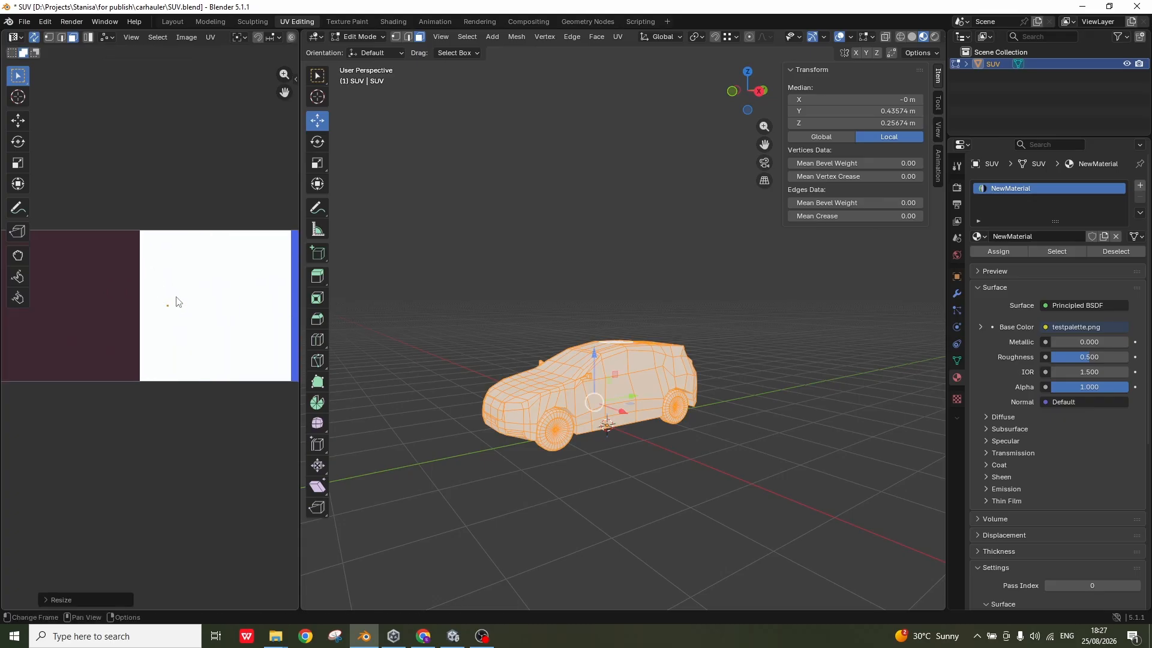
scroll(172, 355, down, 7)
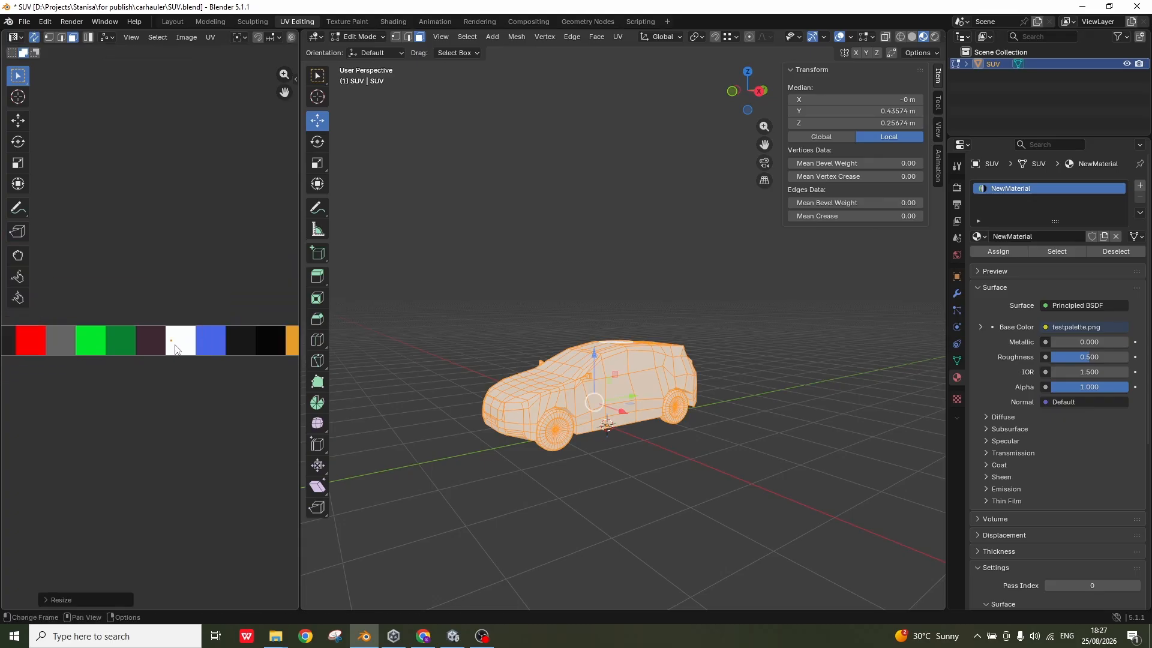
scroll(175, 350, down, 4)
scroll(147, 356, down, 2)
scroll(147, 356, up, 1)
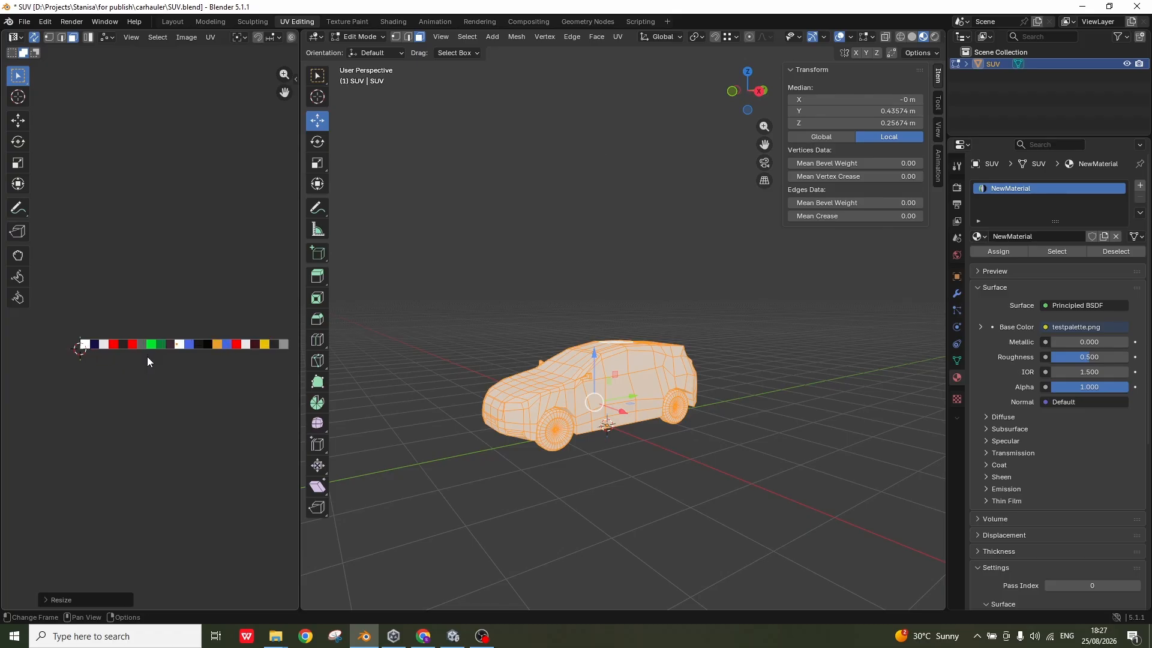
key(g)
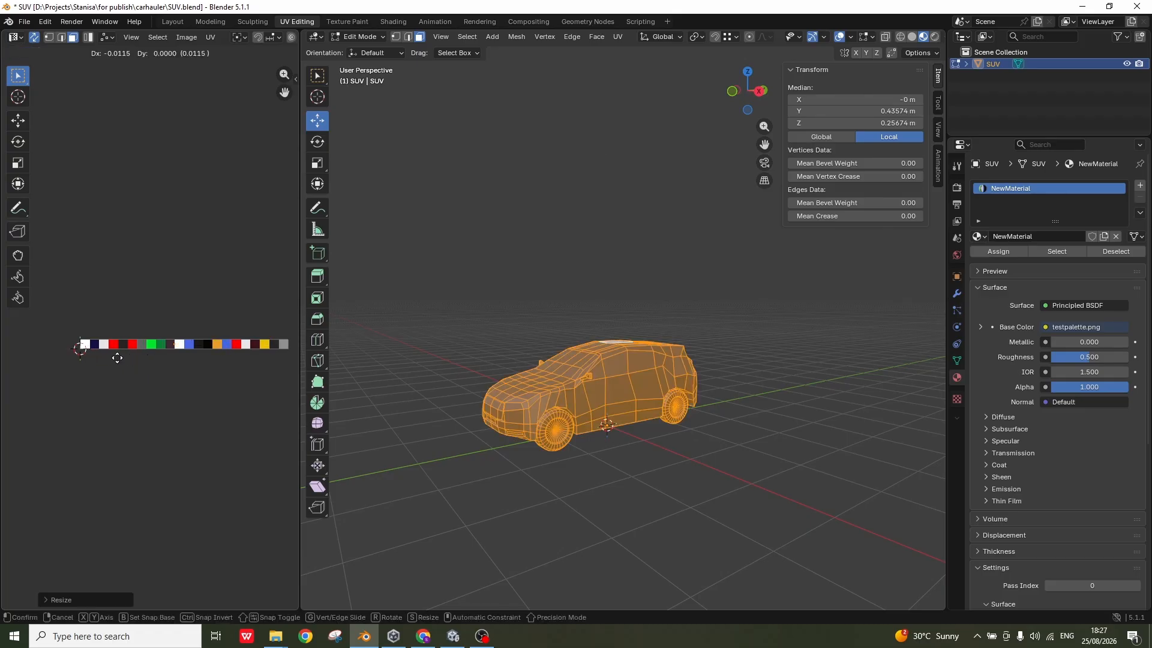
click(86, 358)
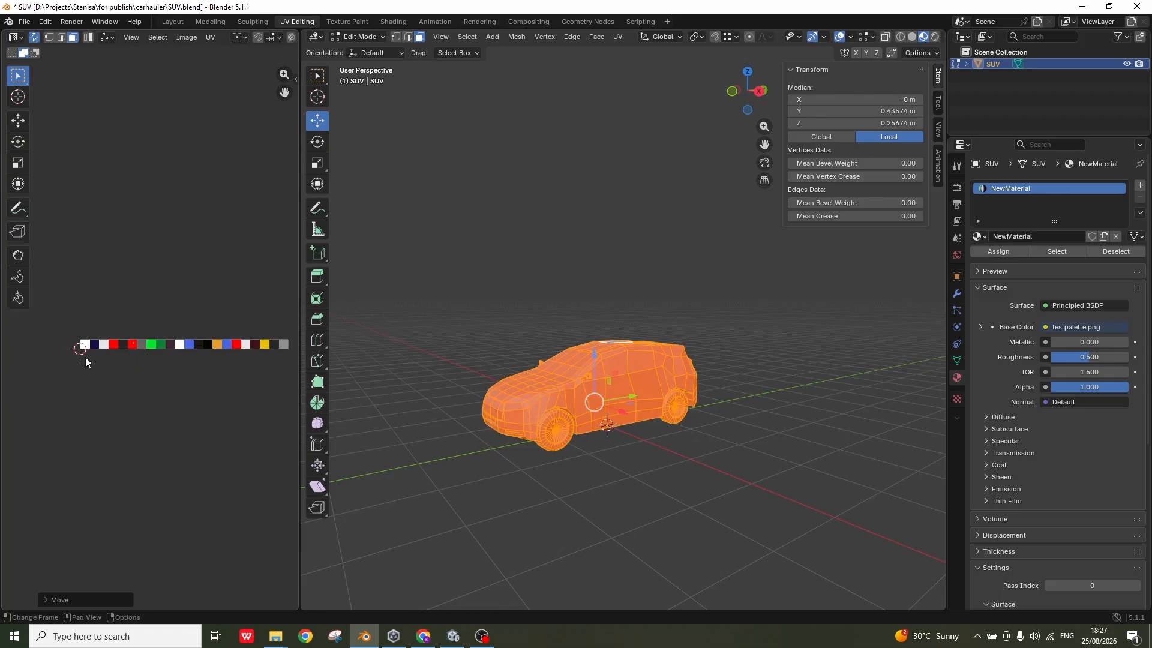
click(127, 377)
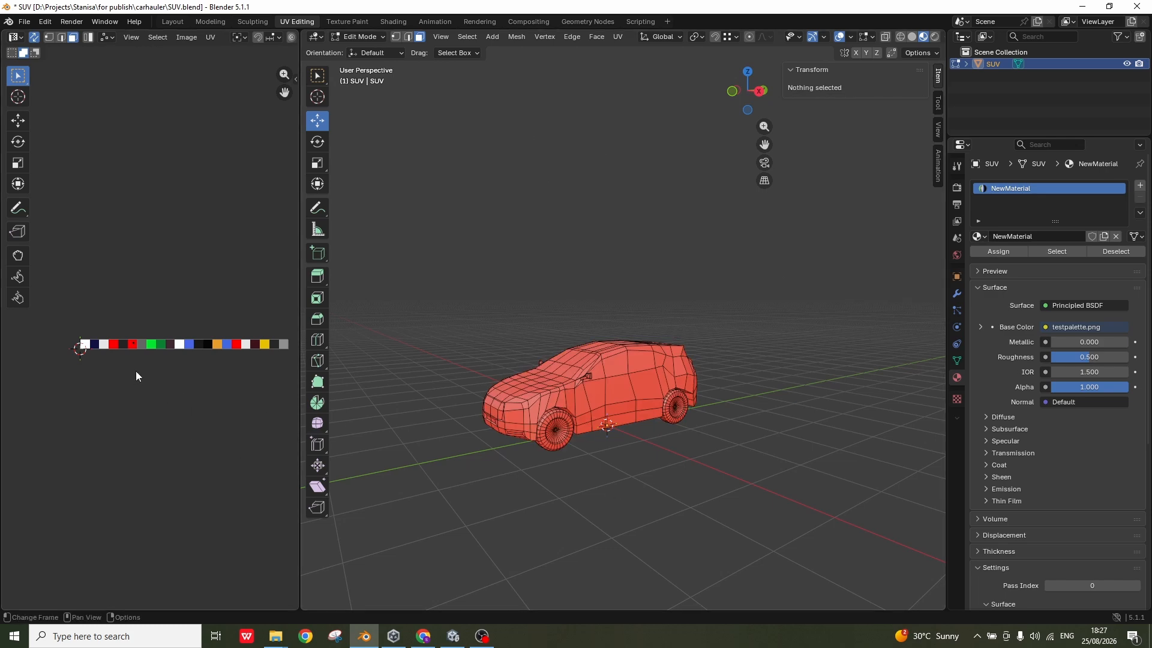
Select all four wheels of the SUV as linked geometry
scroll(137, 354, up, 5)
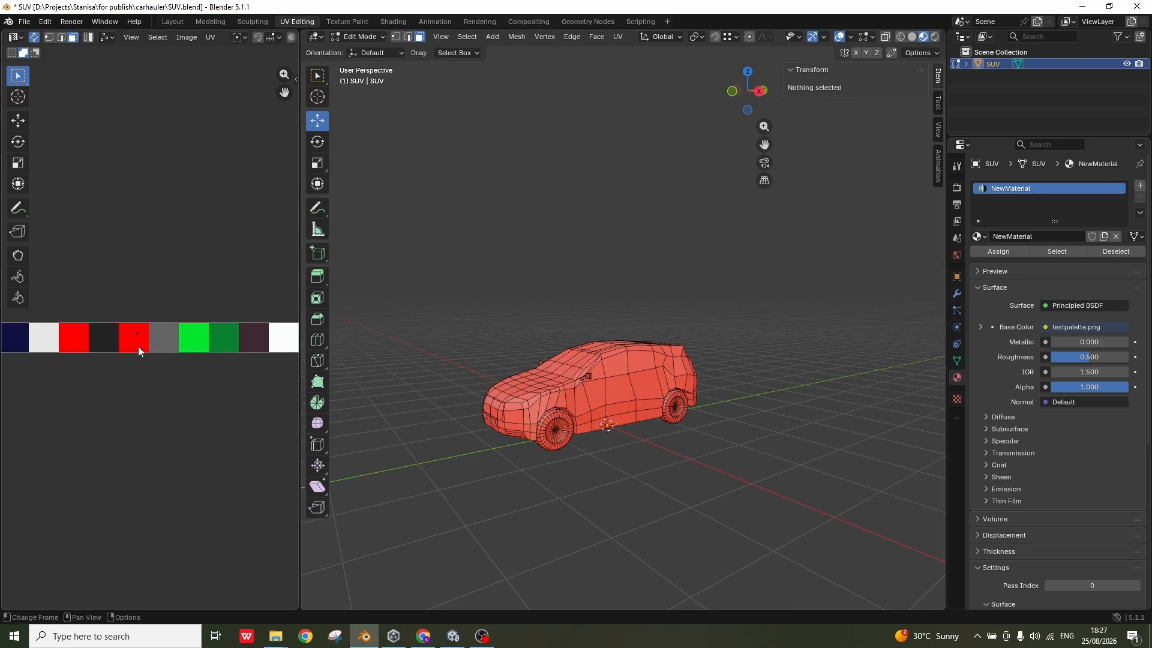
scroll(138, 348, down, 2)
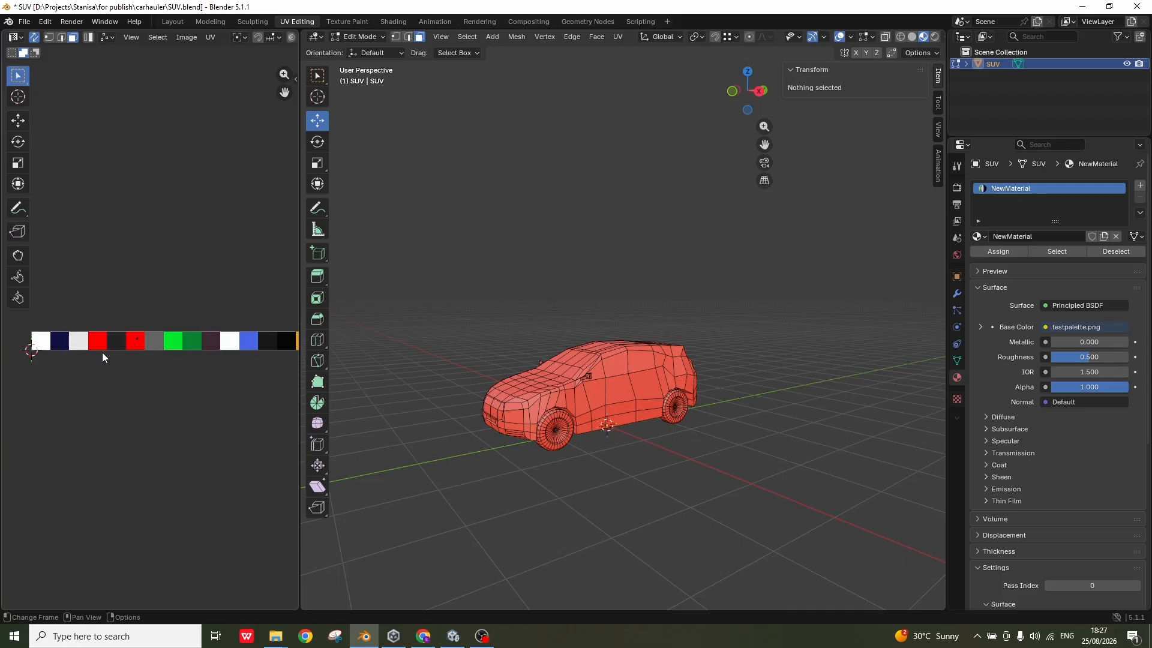
scroll(178, 383, down, 1)
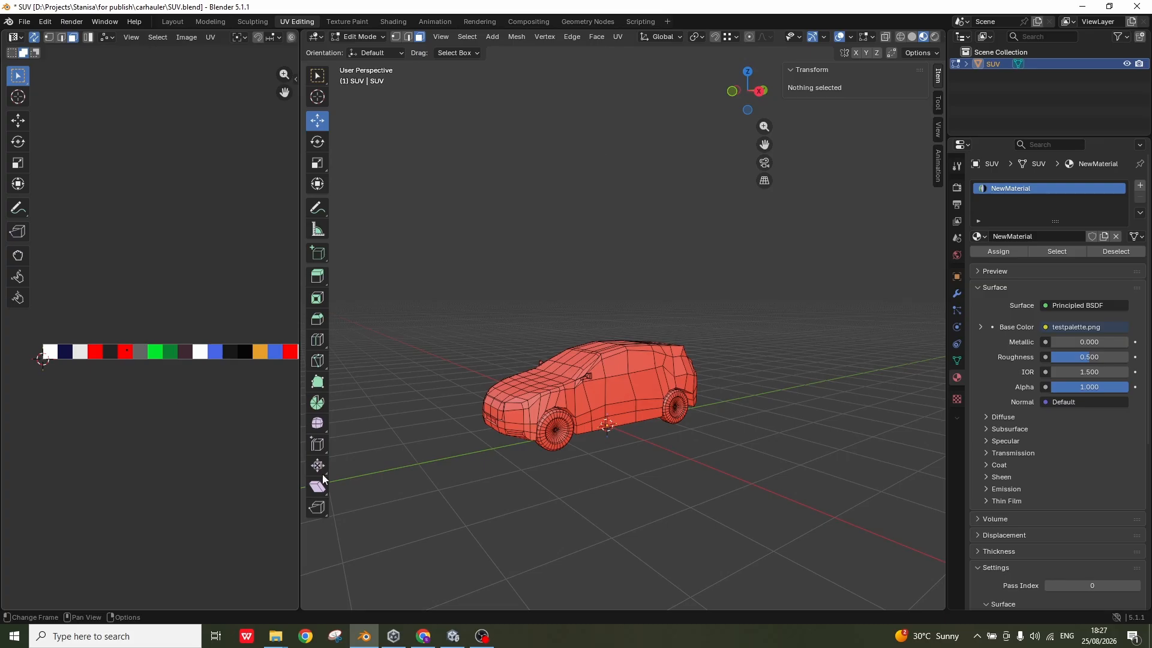
scroll(552, 485, up, 2)
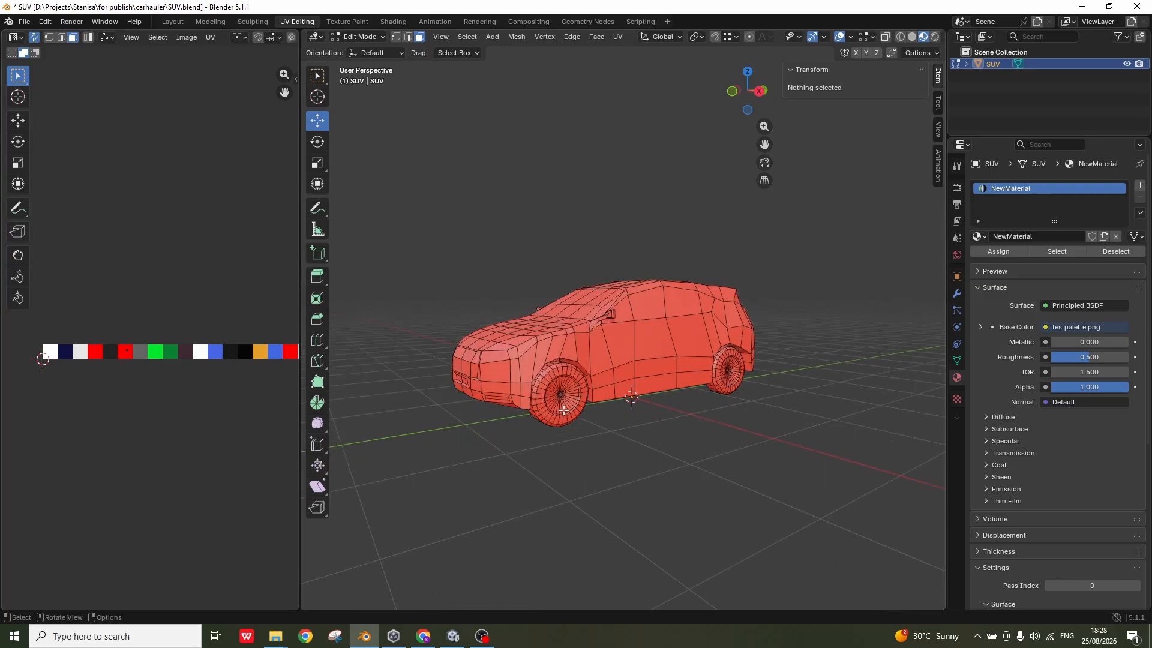
key(l)
key(l)
middle_drag(618, 438, 596, 409)
key(l)
key(l)
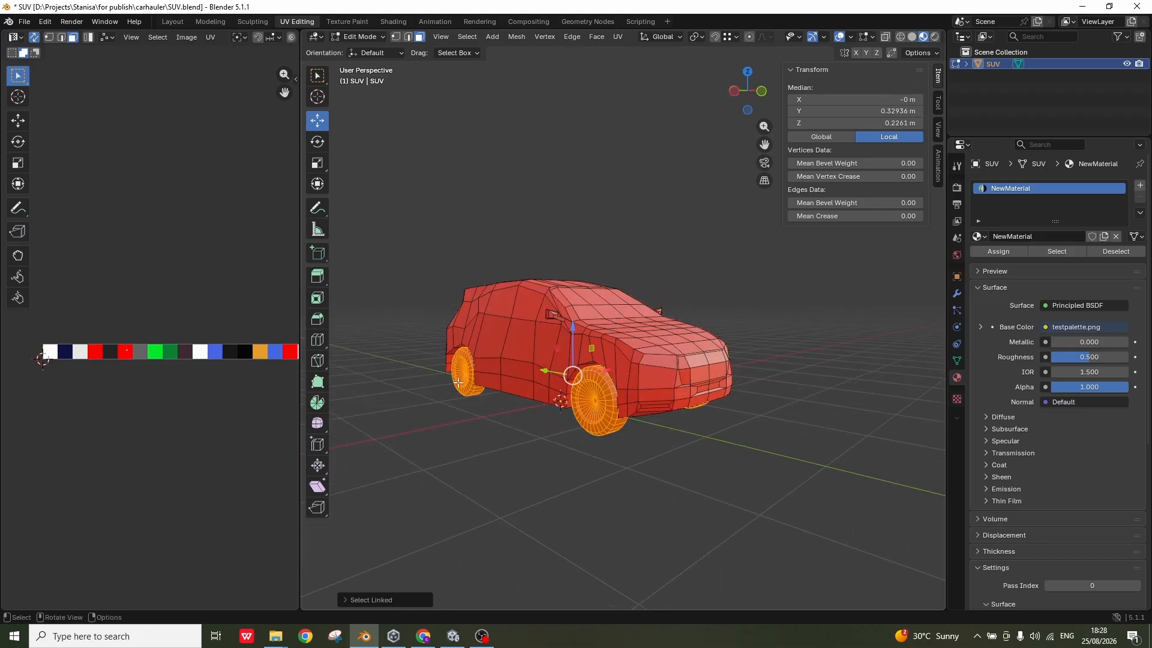
Move the wheels' UVs onto the black palette swatch beside the orange one and clear the selection
scroll(108, 406, down, 1)
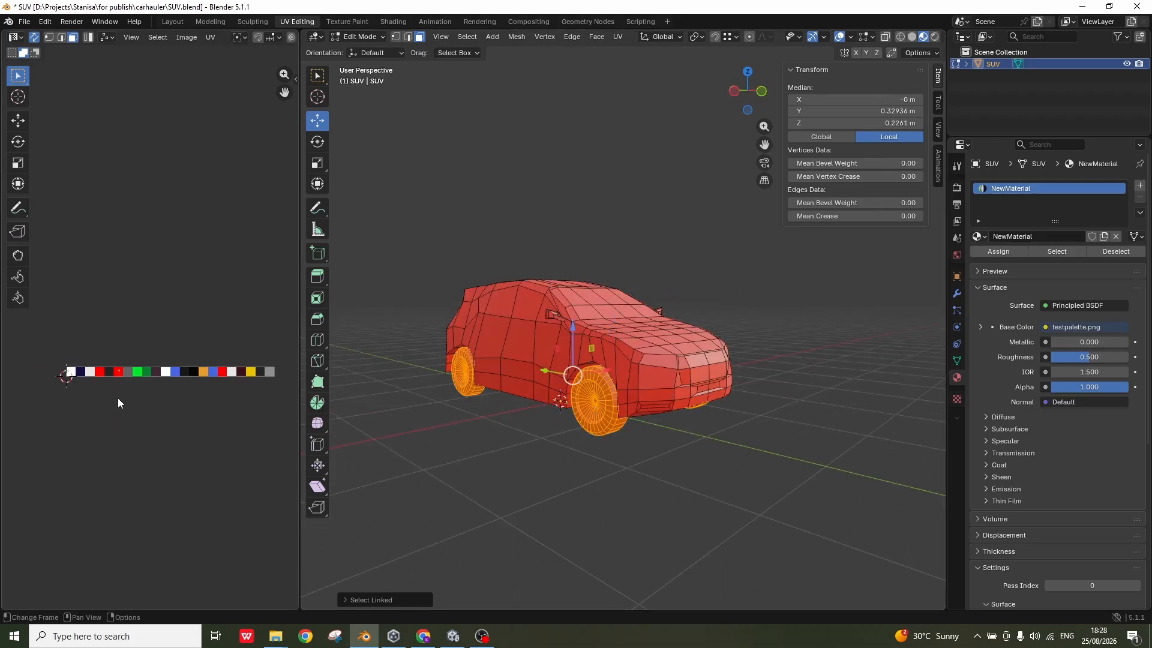
key(g)
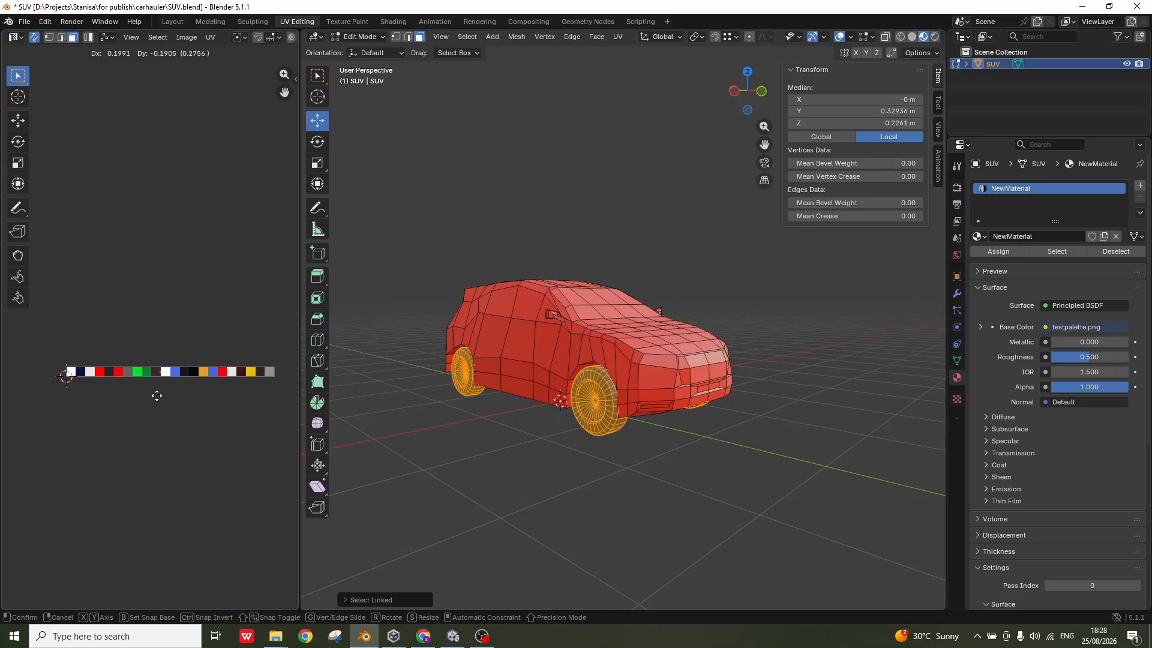
click(183, 396)
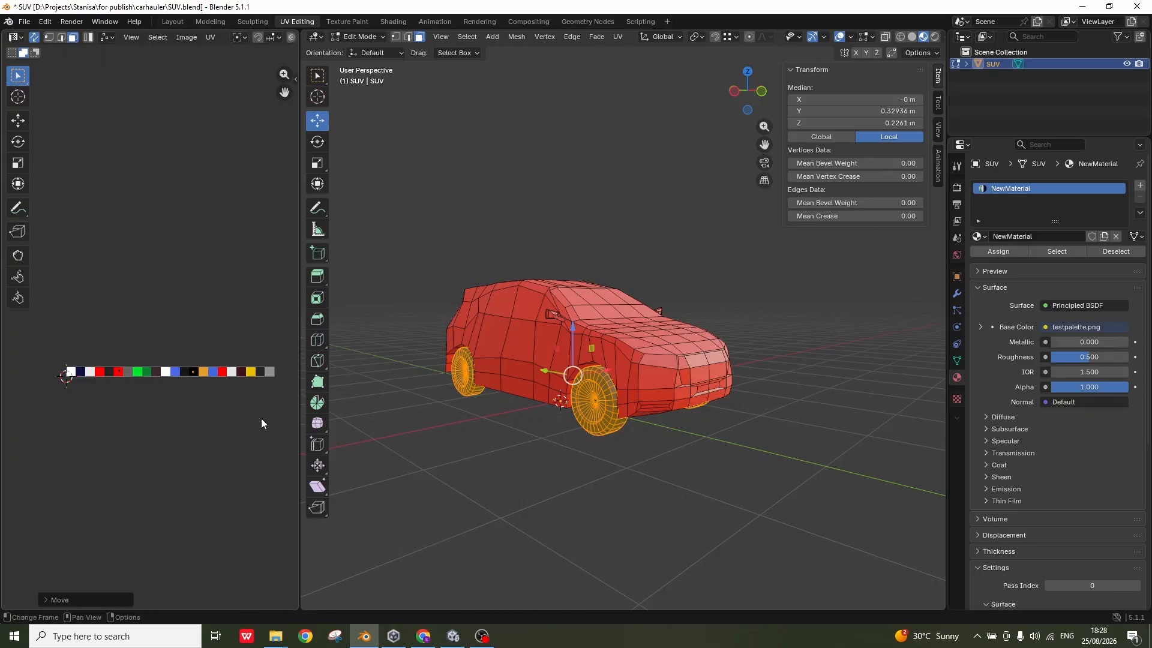
click(501, 465)
Select all the faces that make up the SUV's front windshield
scroll(645, 426, up, 2)
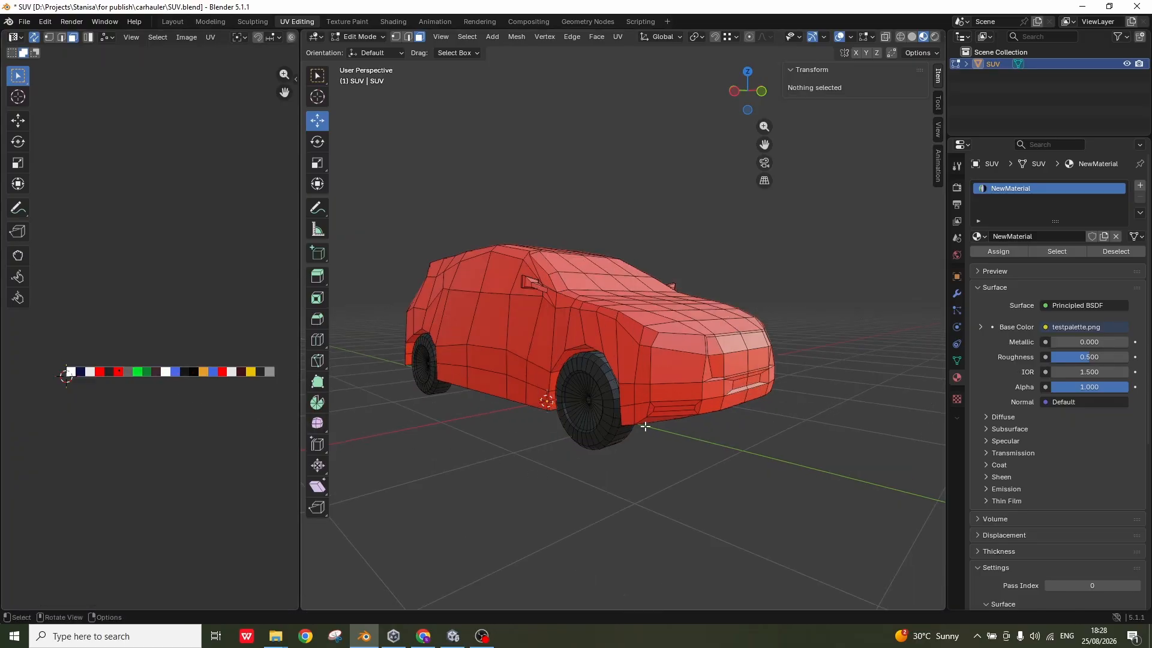
middle_drag(653, 430, 559, 439)
middle_drag(674, 443, 683, 448)
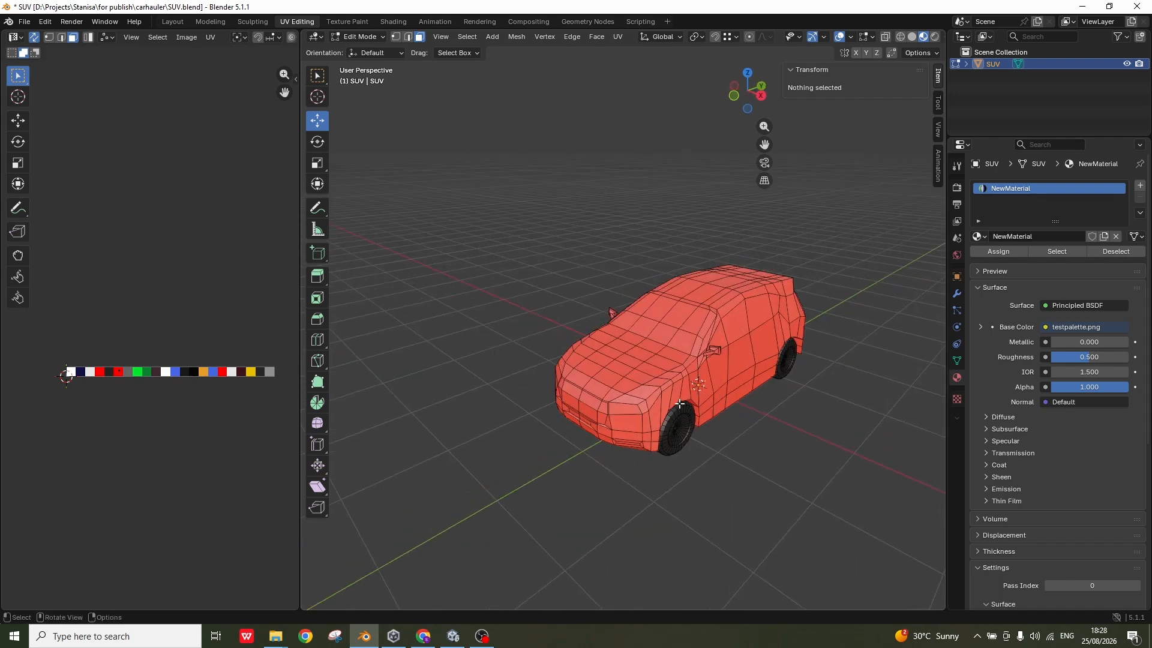
scroll(683, 449, up, 2)
mouse_move(681, 335)
middle_down()
mouse_move(702, 354)
mouse_move(674, 322)
middle_up()
click(675, 321)
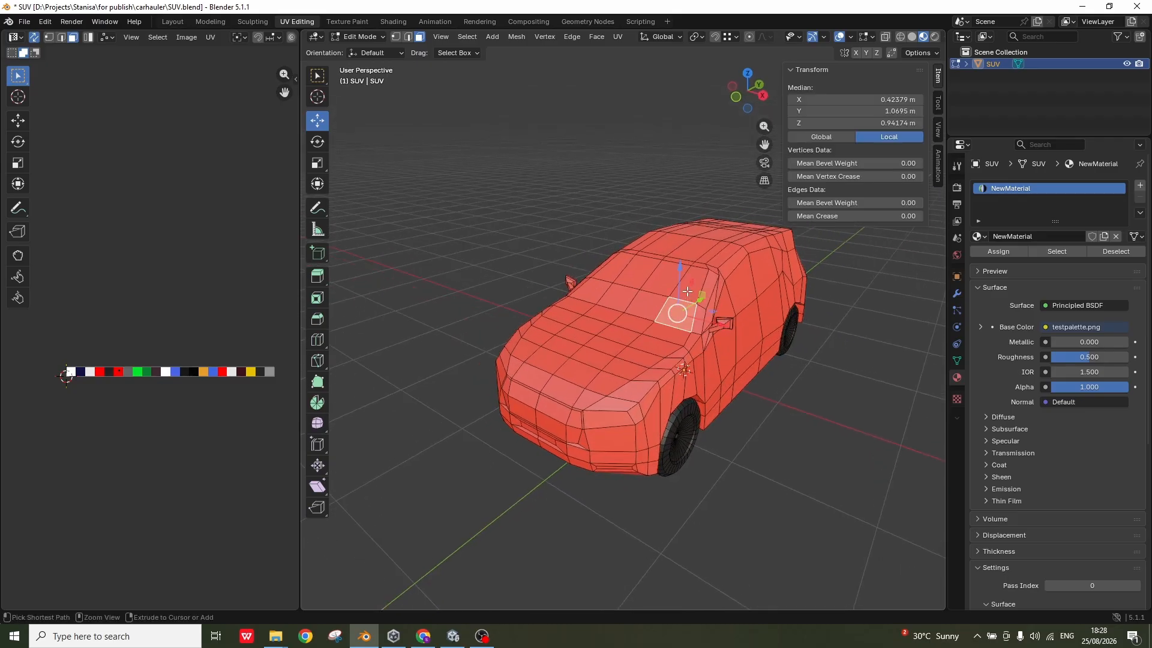
ctrl+click(665, 278)
ctrl+click(632, 272)
ctrl+click(630, 299)
ctrl+click(649, 306)
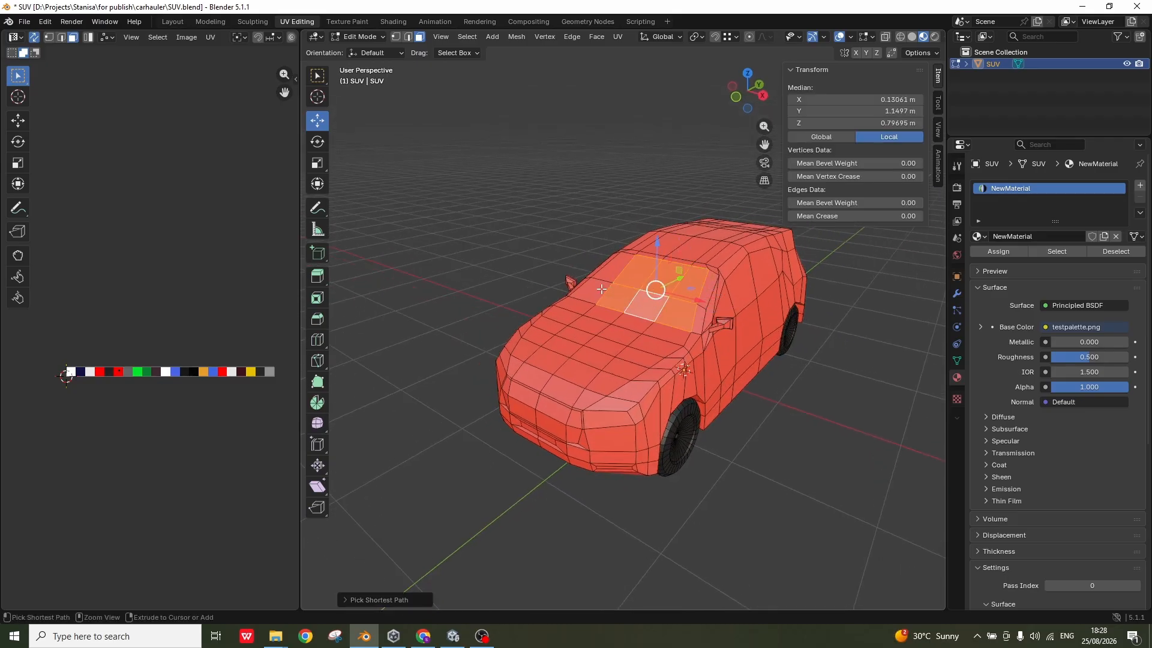
ctrl+click(601, 290)
ctrl+click(614, 275)
middle_drag(659, 316, 492, 360)
ctrl+click(703, 316)
scroll(492, 360, up, 3)
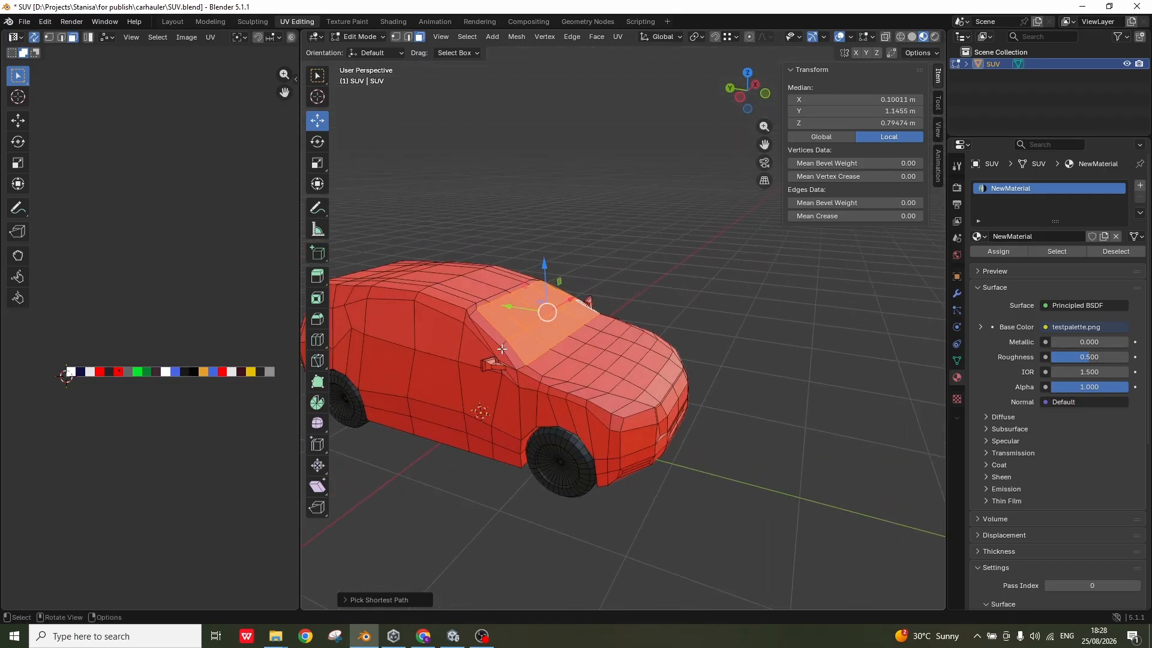
Add the window faces along the car's right side to the windshield selection, leaving out the windshield pillar
ctrl+click(488, 329)
ctrl+click(438, 344)
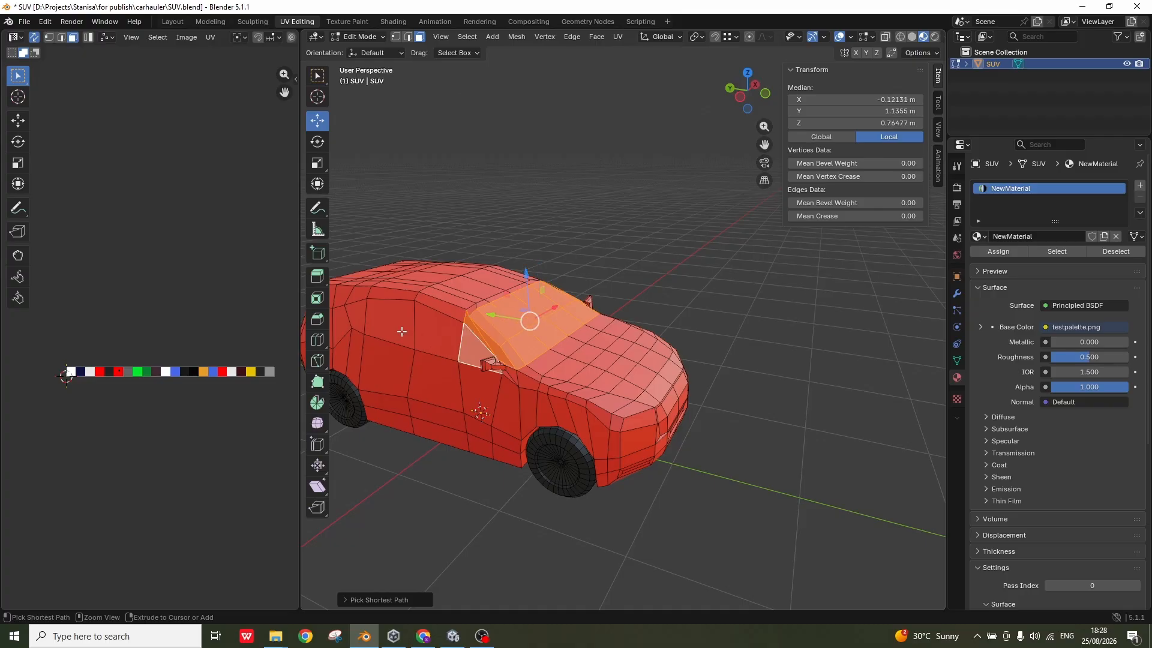
ctrl+click(402, 332)
ctrl+click(367, 326)
ctrl+click(357, 319)
middle_drag(584, 341, 469, 352)
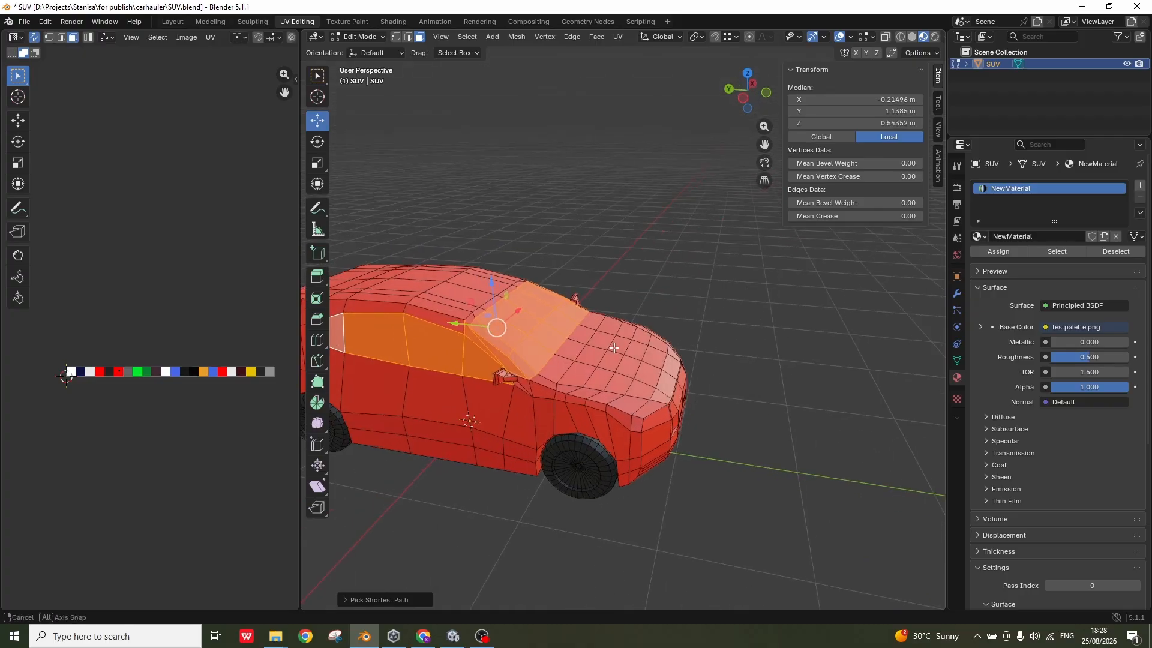
ctrl+click(489, 354)
middle_drag(501, 354, 475, 349)
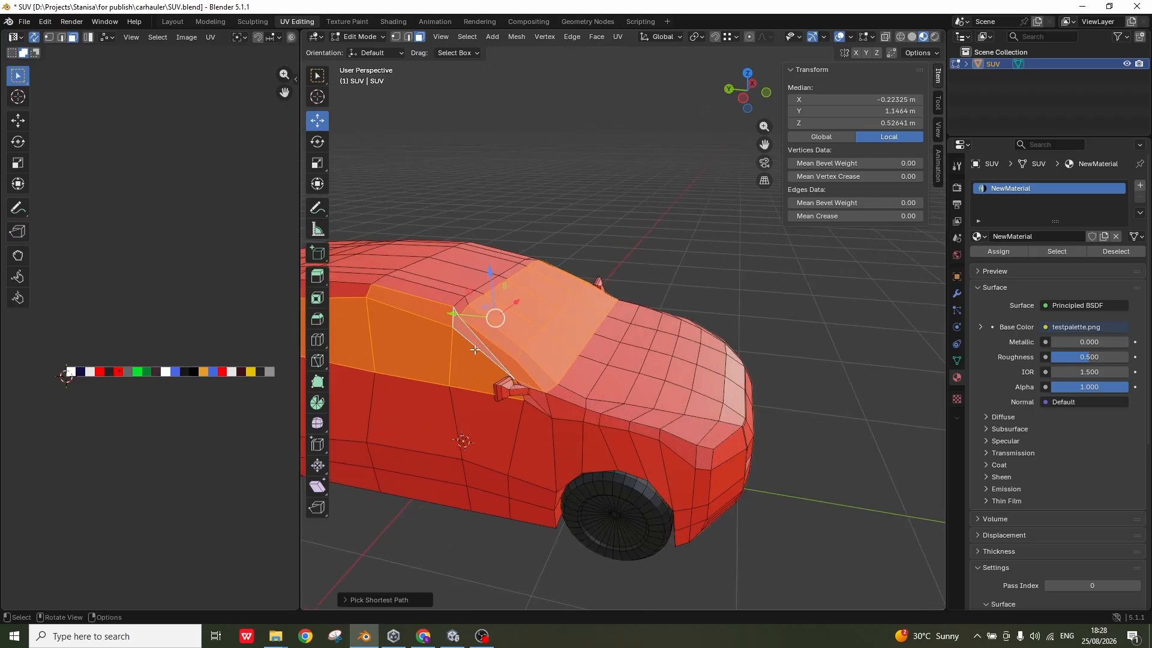
key(ctrl+z)
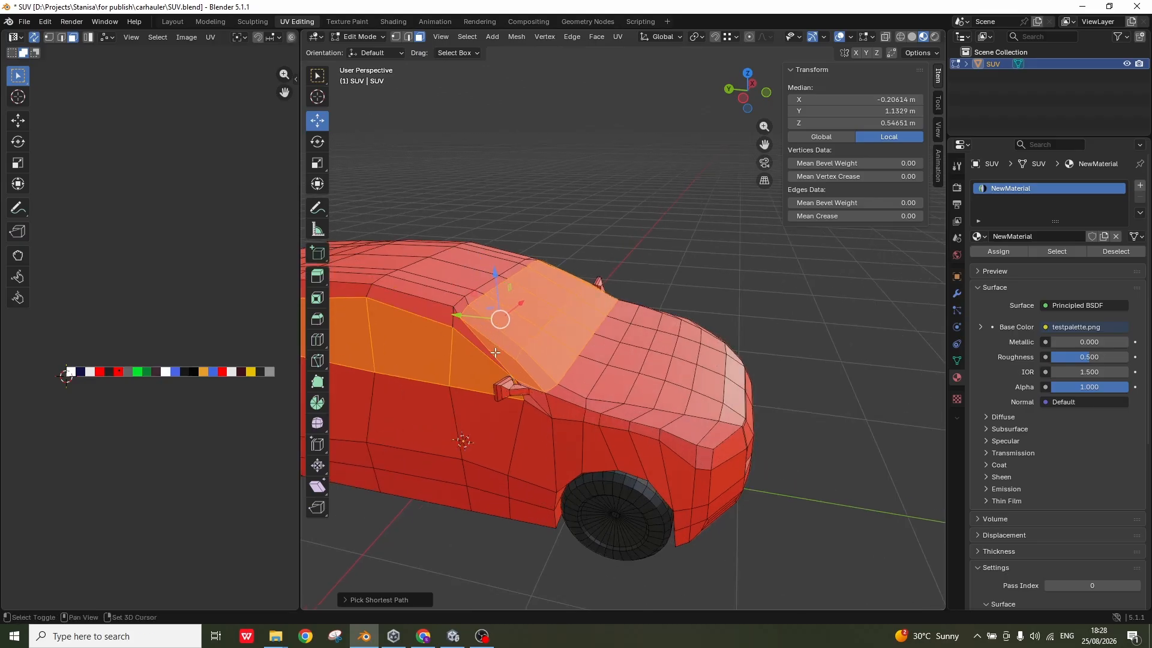
Add the window faces along the car's left side to the selection
middle_drag(499, 347, 624, 420)
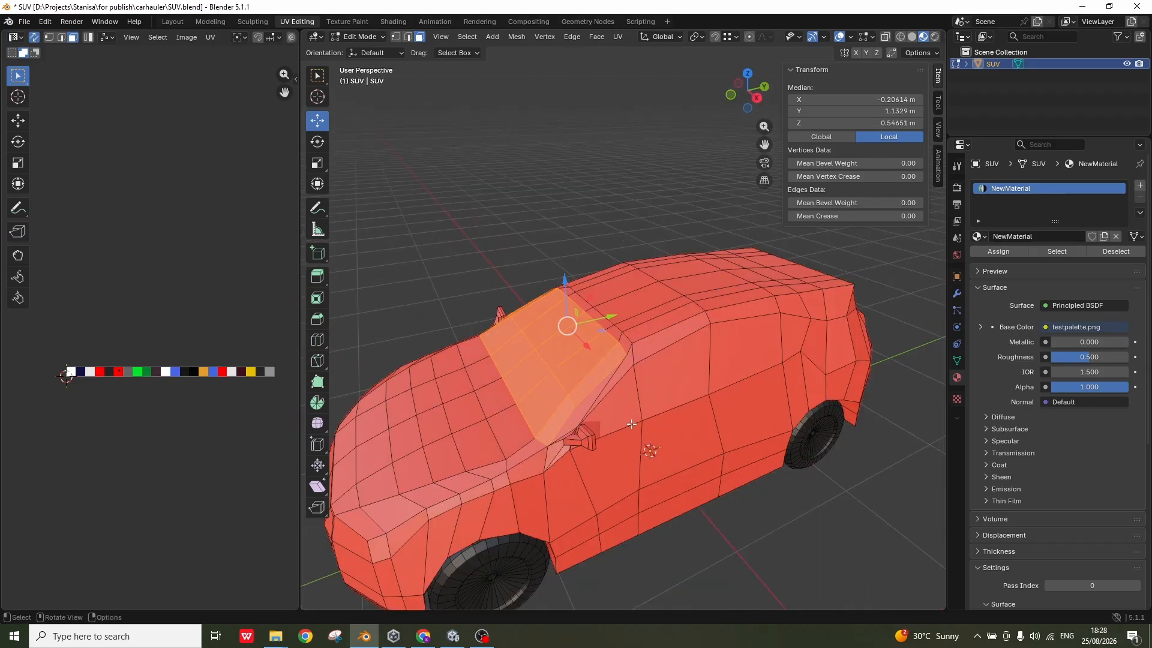
shift+click(669, 393)
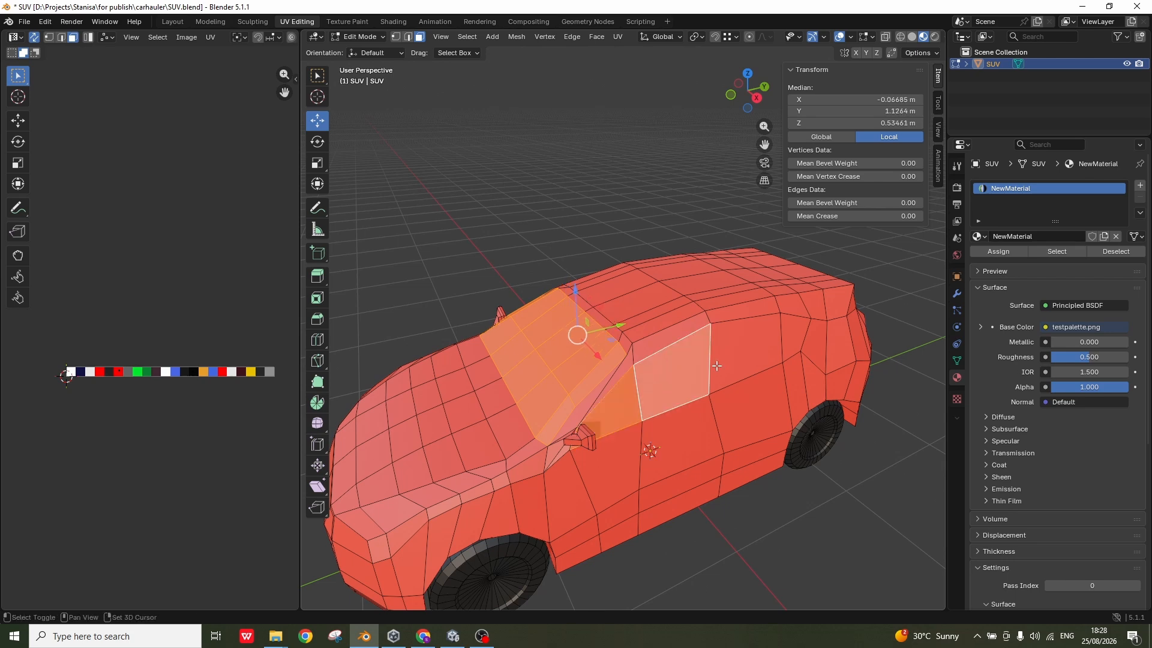
shift+click(786, 353)
Add both rows of rear window faces at the back of the car to the selection
middle_drag(789, 356, 671, 426)
shift+click(683, 424)
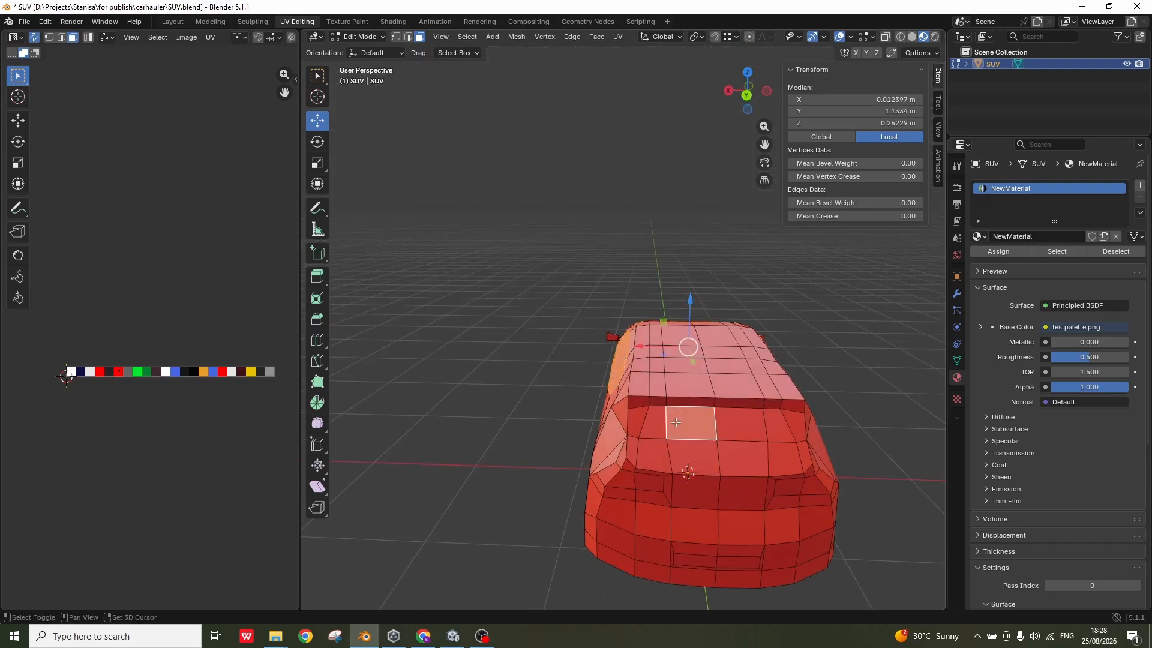
shift+click(661, 423)
shift+click(755, 423)
shift+click(782, 428)
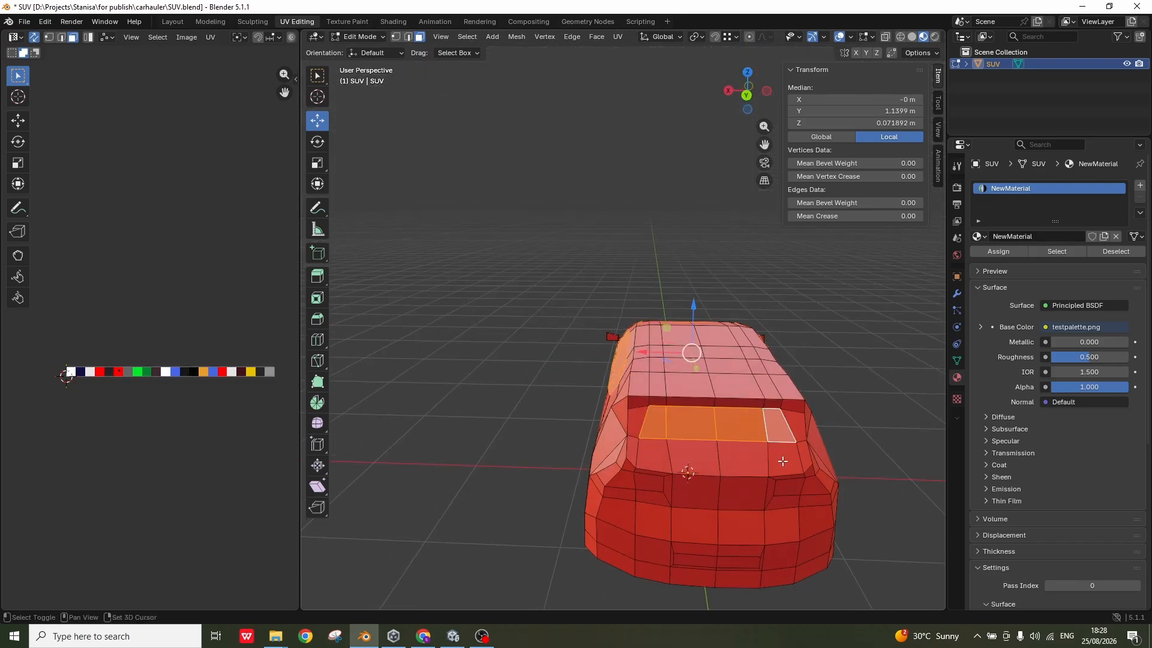
shift+click(784, 460)
shift+click(747, 462)
shift+click(694, 460)
shift+click(657, 458)
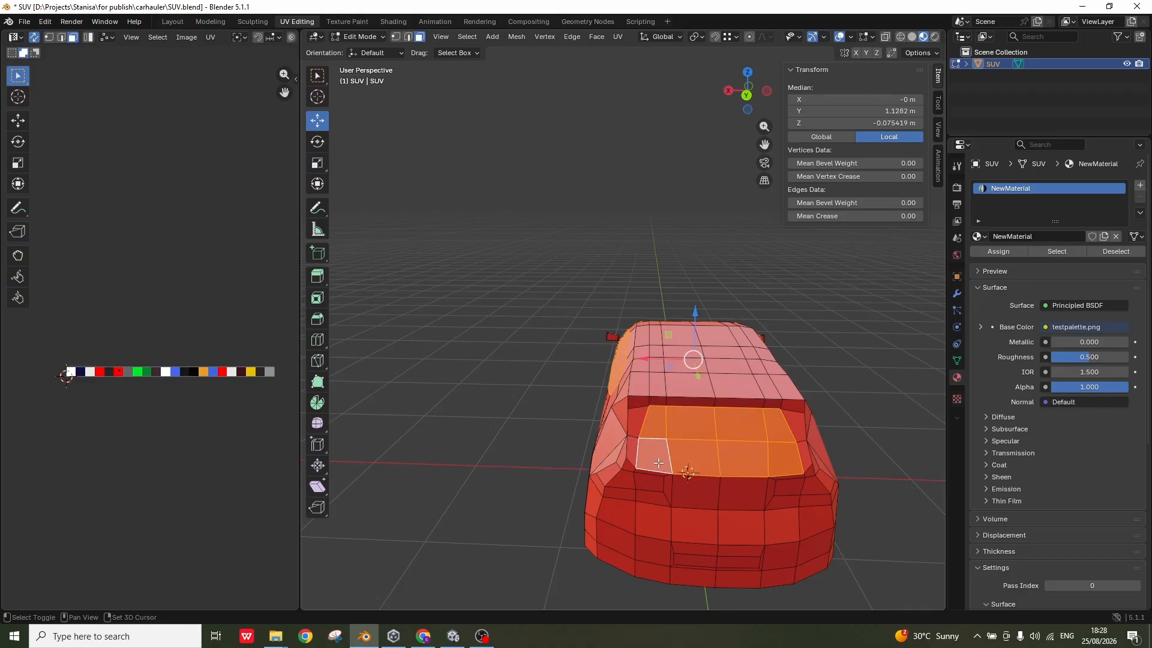
Move the selected window faces' UVs onto the dark navy palette swatch and deselect everything
middle_drag(631, 482, 587, 475)
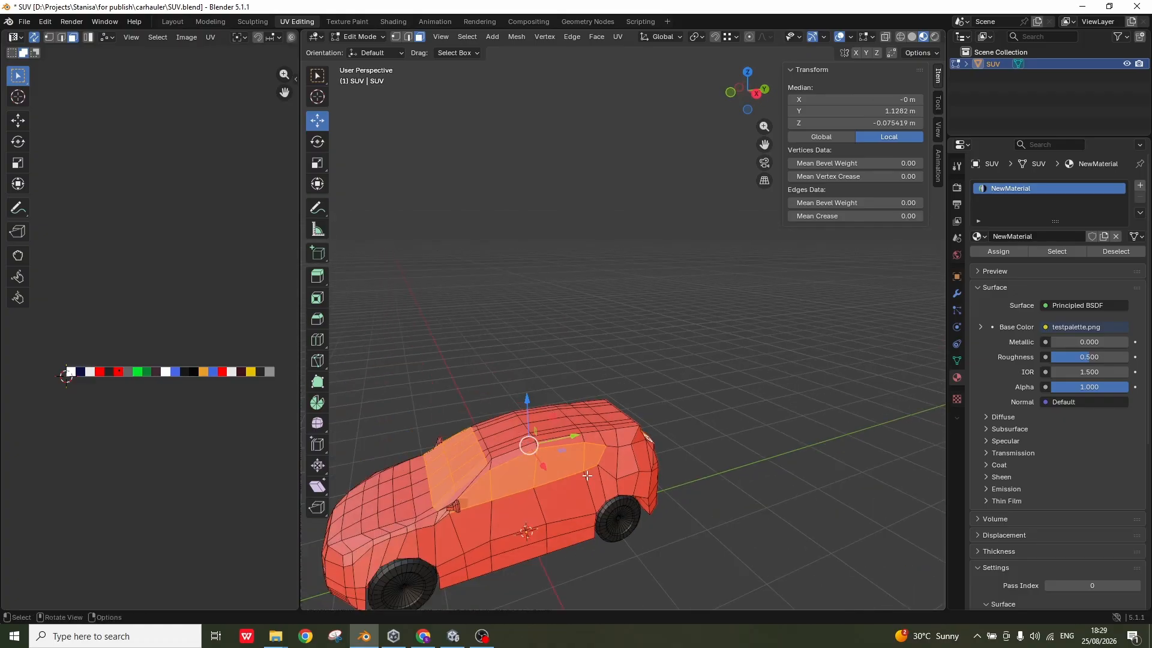
scroll(445, 516, down, 3)
scroll(446, 520, up, 2)
middle_drag(495, 508, 558, 505)
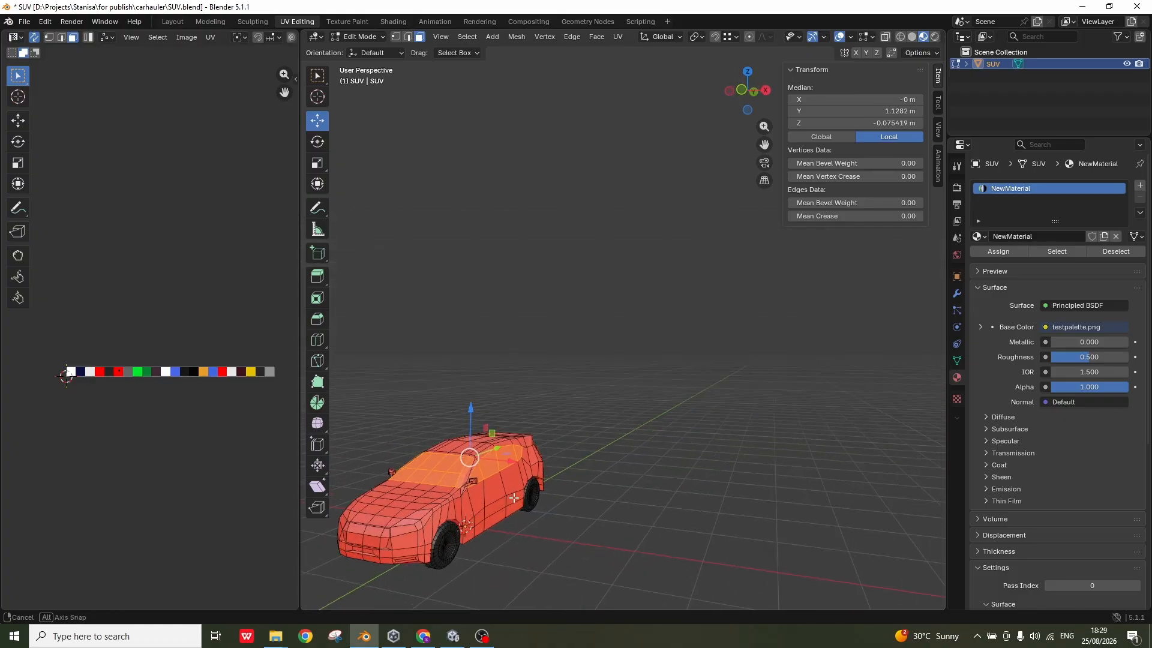
scroll(498, 498, down, 3)
scroll(426, 510, up, 4)
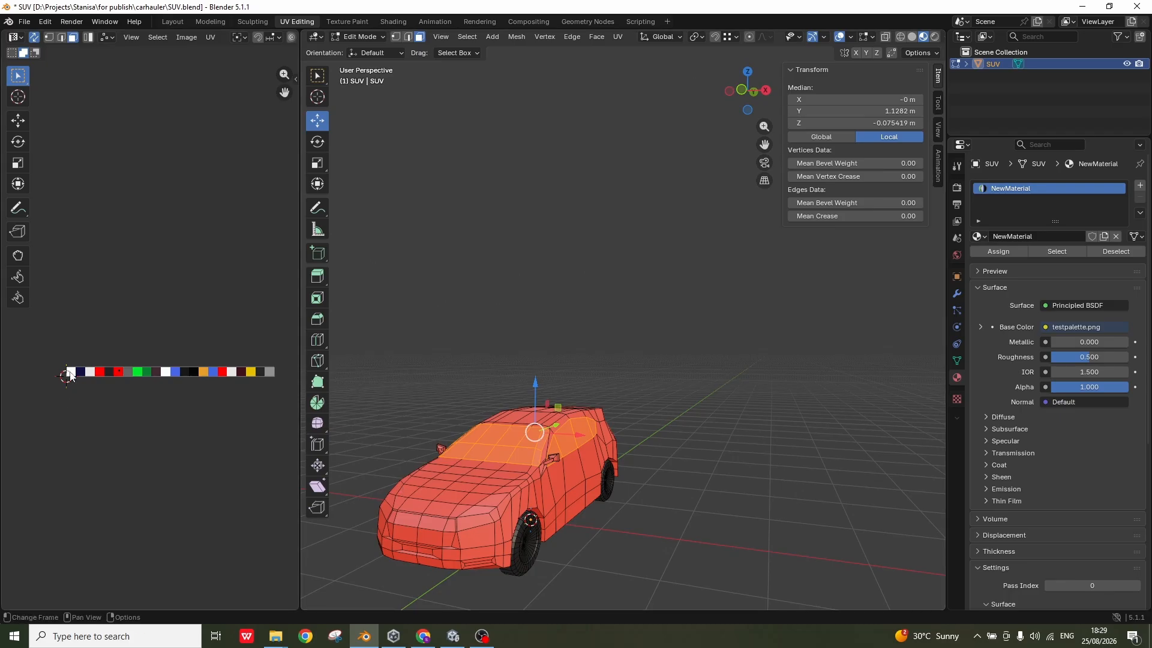
key(g)
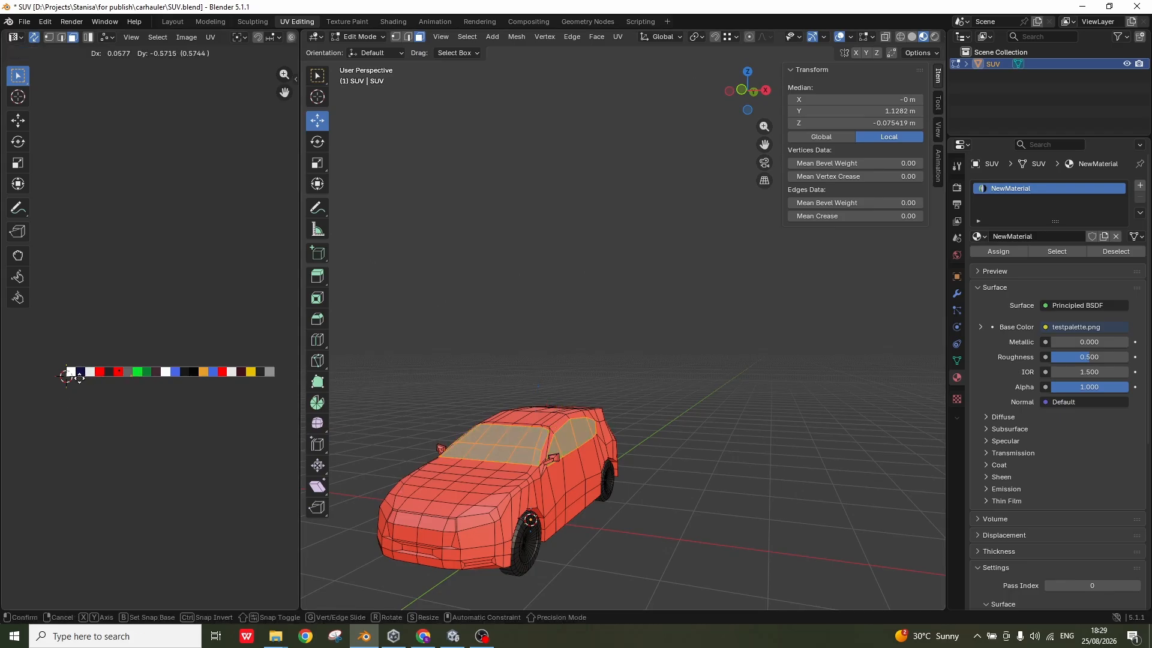
click(37, 376)
key(alt+a)
scroll(517, 453, up, 2)
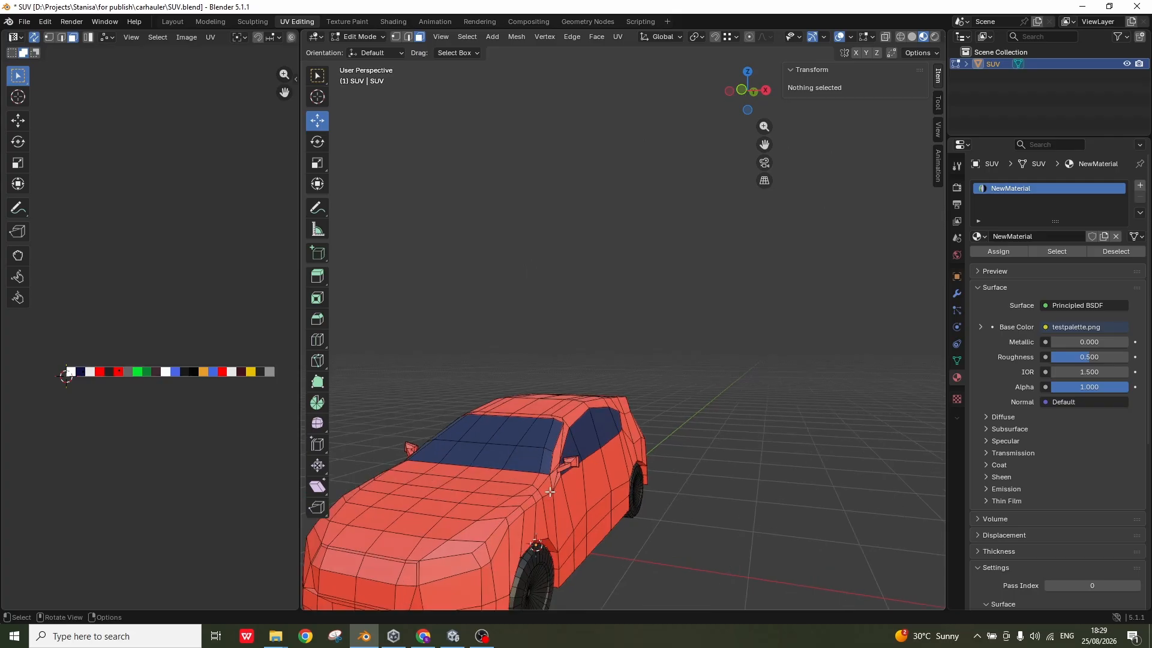
scroll(550, 493, down, 2)
scroll(492, 577, down, 2)
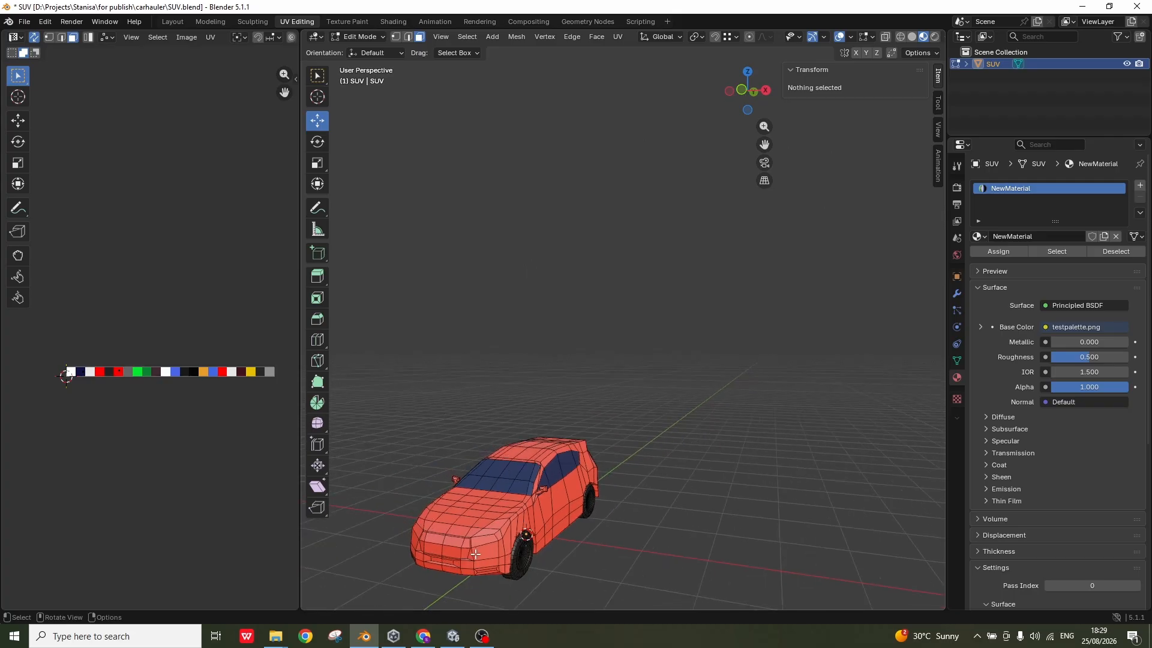
scroll(474, 525, up, 4)
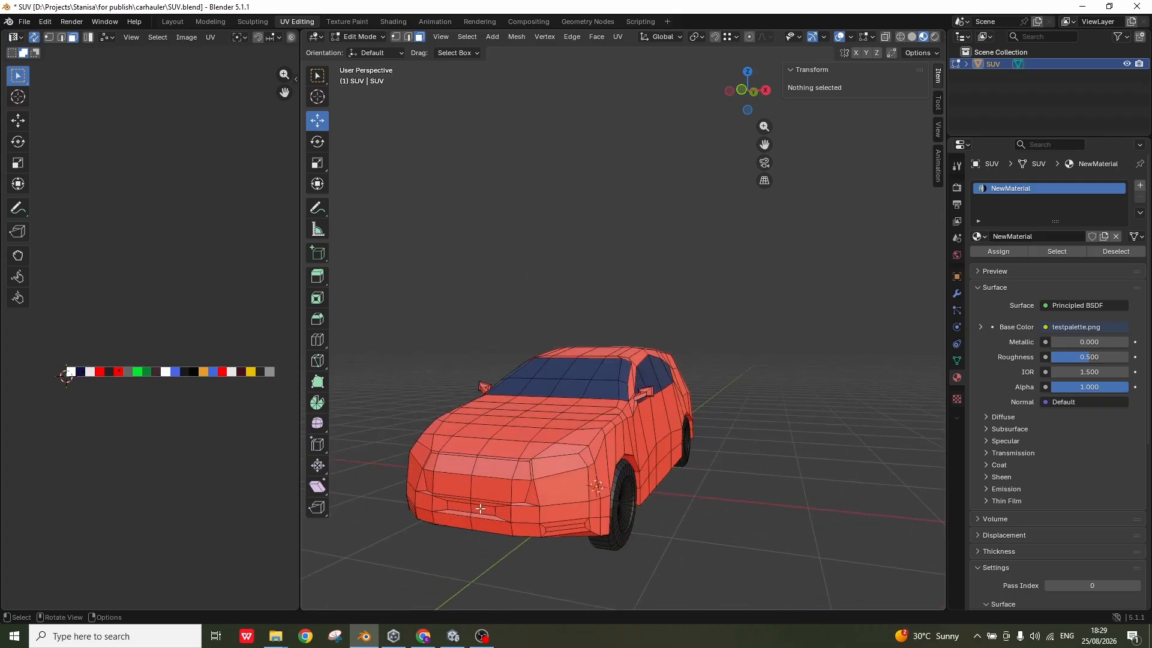
Select both rows of grille faces between the headlights at the front of the car
click(424, 440)
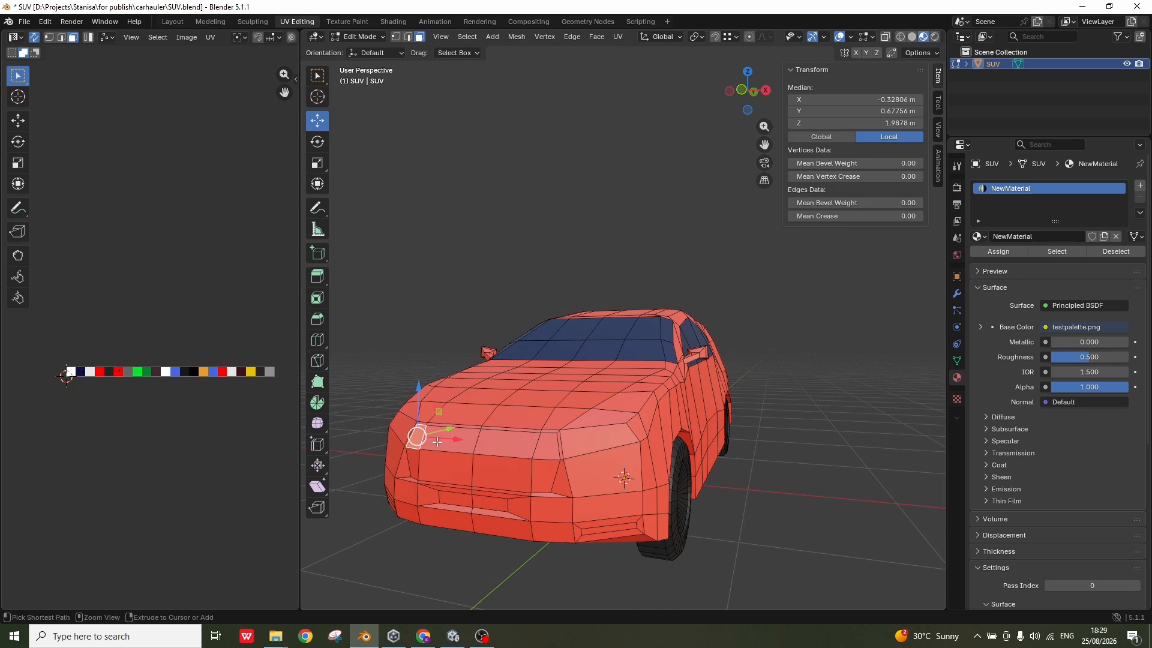
shift+click(541, 444)
shift+click(547, 444)
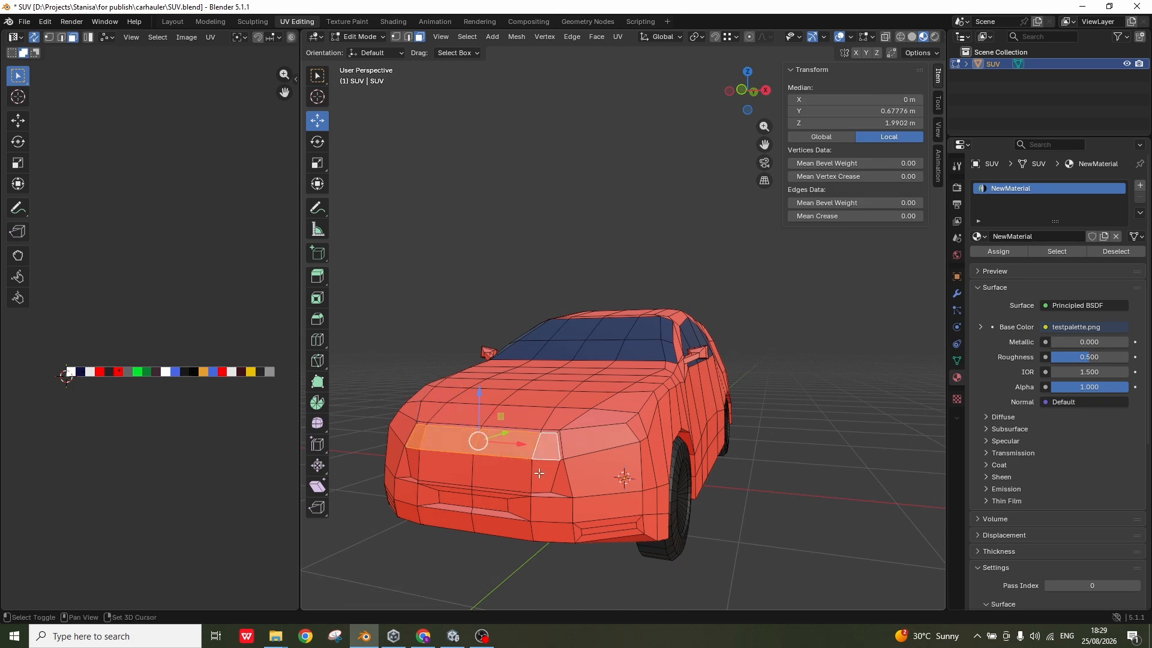
shift+click(541, 474)
shift+click(503, 474)
shift+click(427, 471)
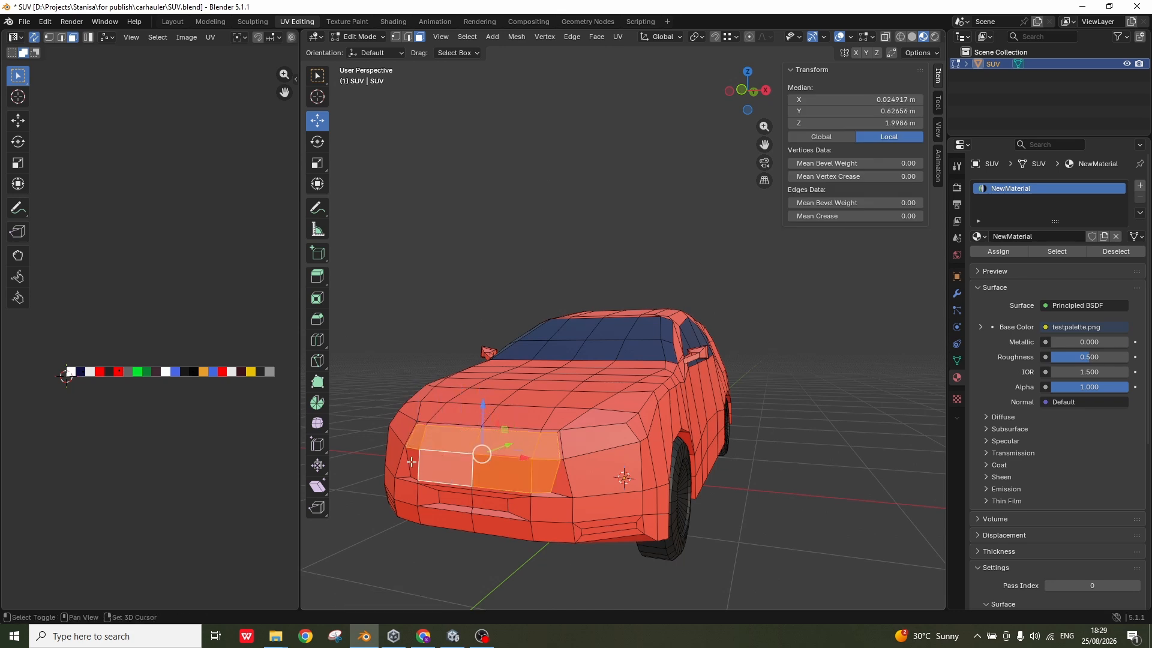
shift+click(411, 461)
Move the grille faces' UVs onto the near-black palette swatch between the first blue and the black
scroll(181, 376, up, 2)
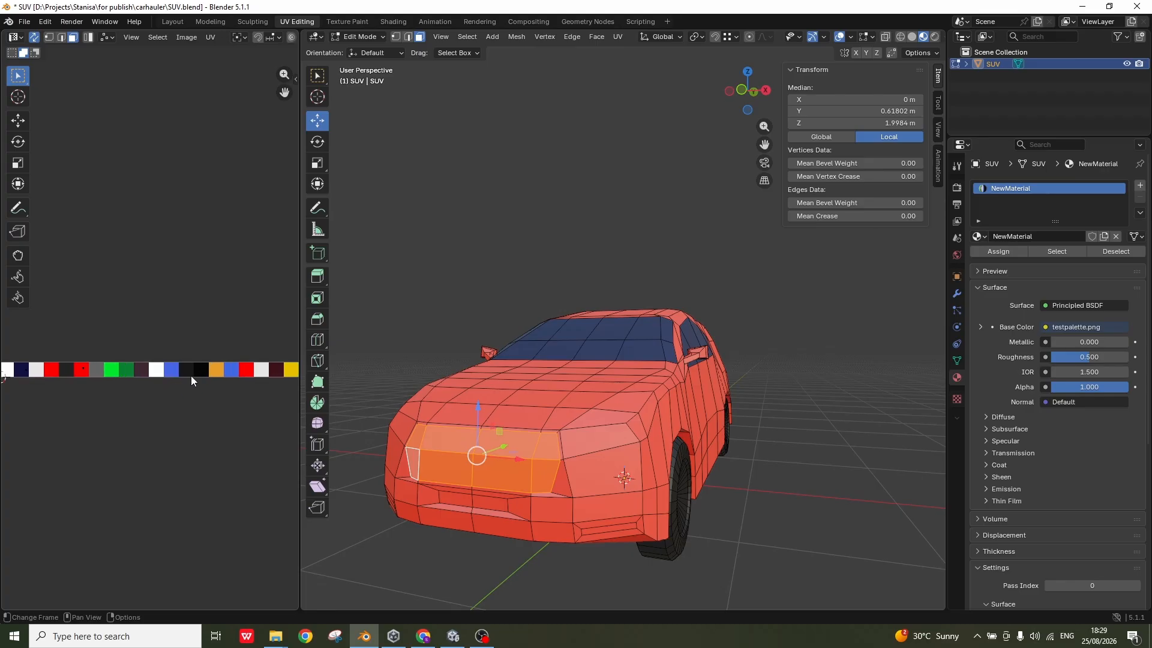
key(g)
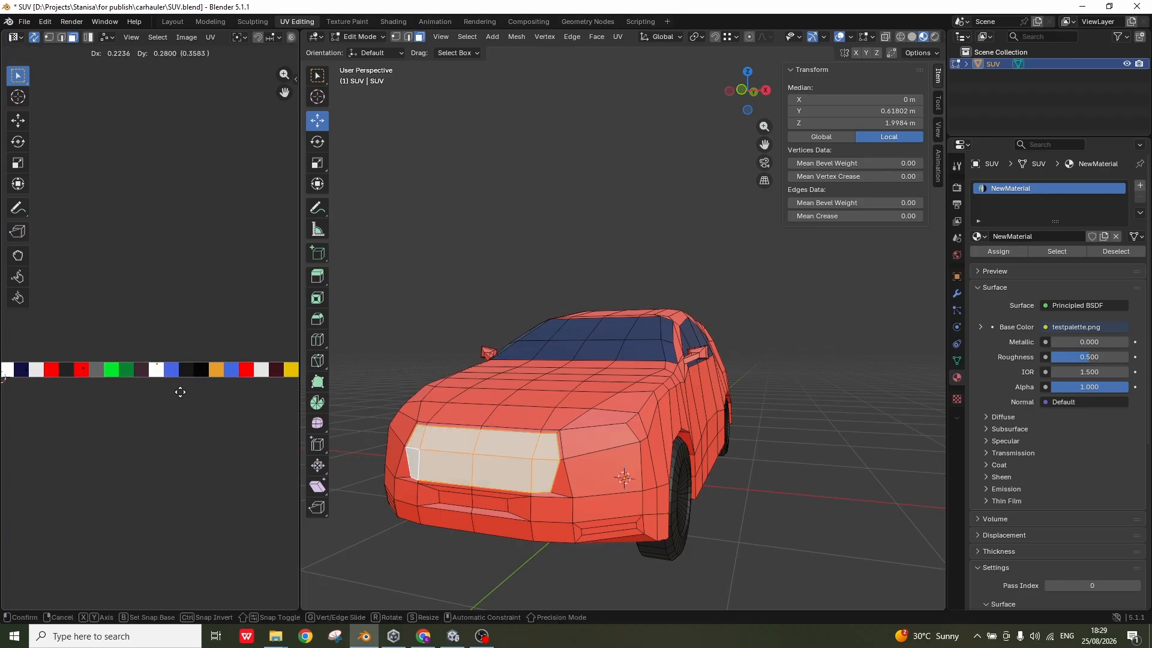
click(204, 396)
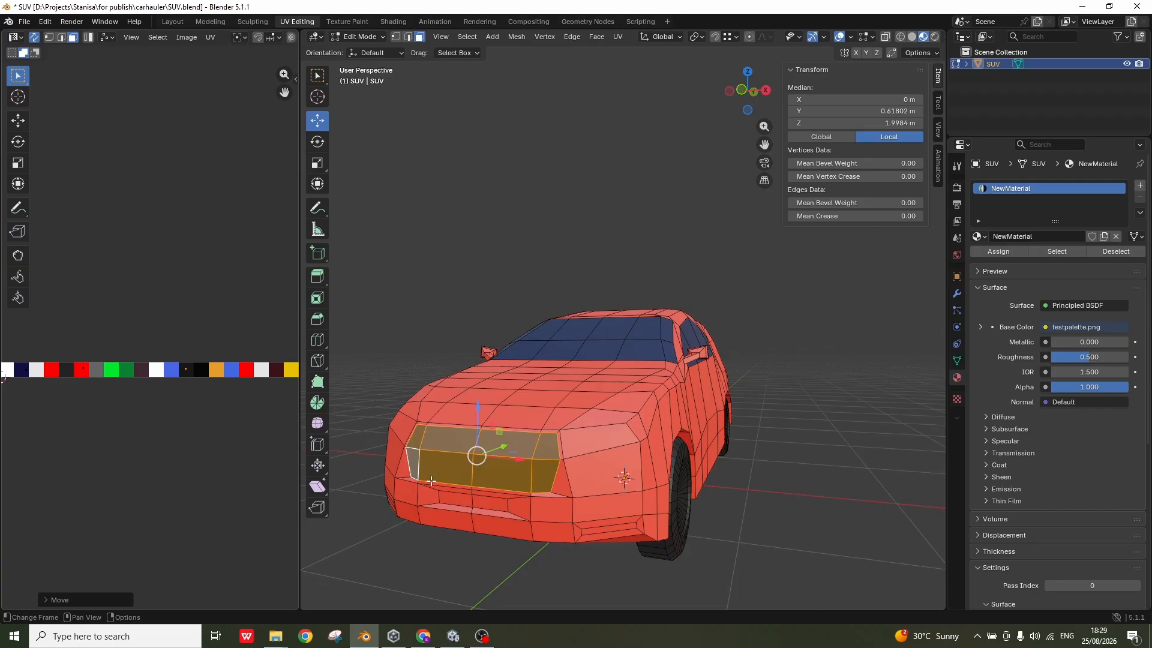
click(703, 467)
Select the headlight faces on both sides of the grille and move their UVs onto the first white palette swatch
middle_drag(736, 493, 663, 478)
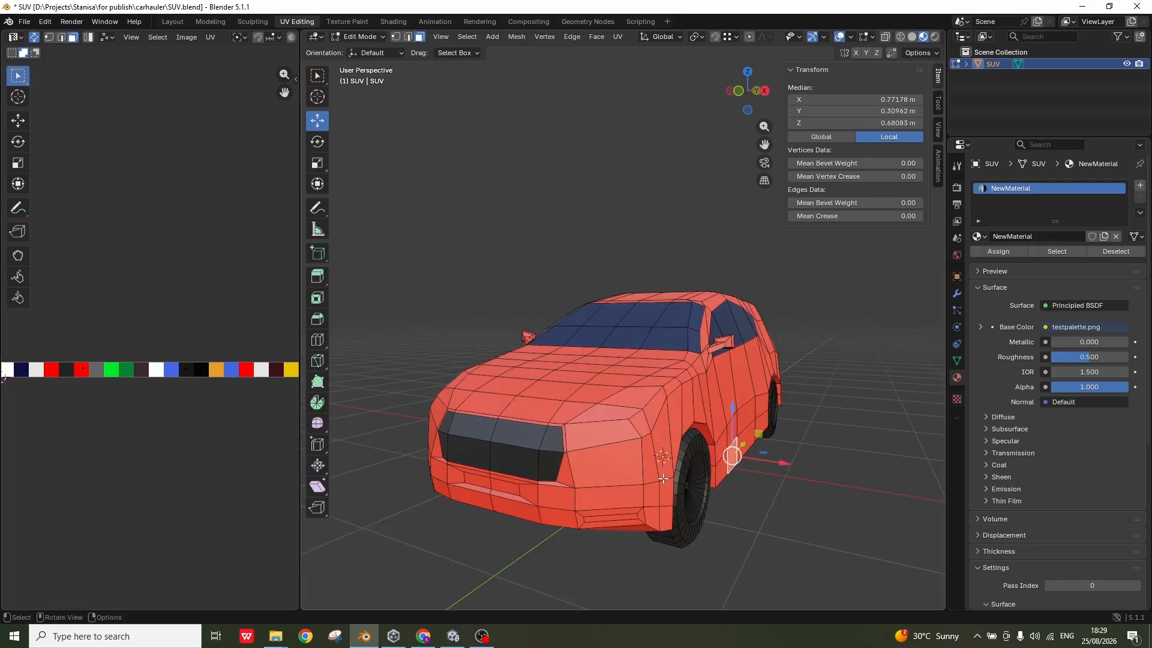
click(597, 438)
middle_drag(462, 435, 414, 429)
shift+click(393, 427)
scroll(186, 411, down, 3)
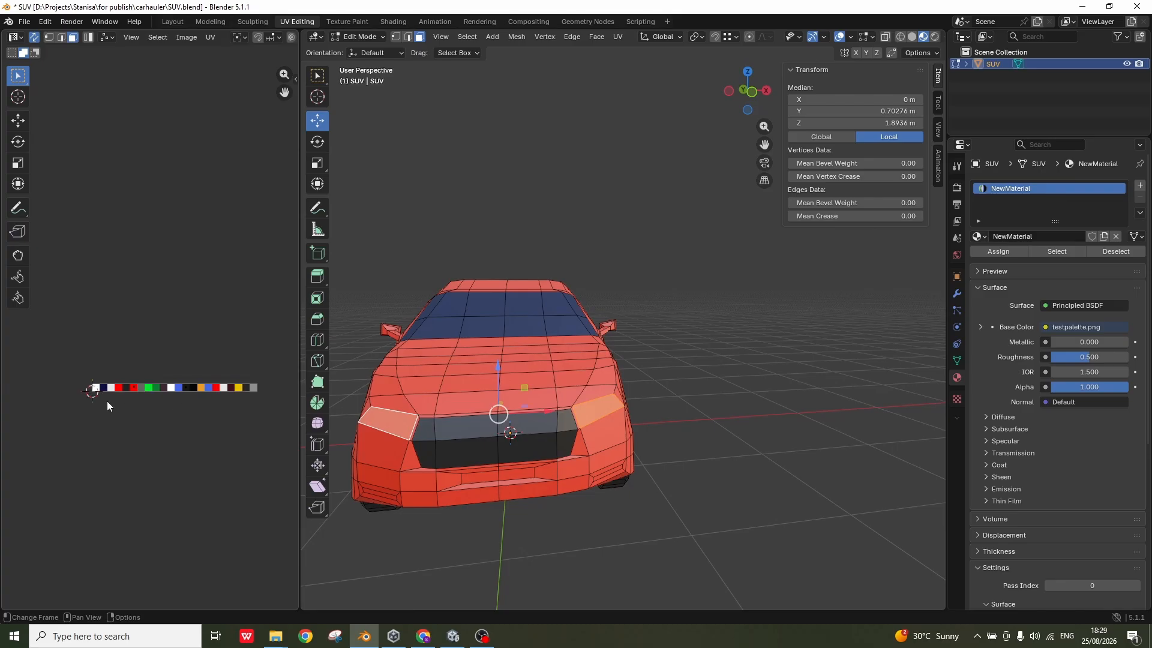
scroll(102, 403, up, 2)
key(g)
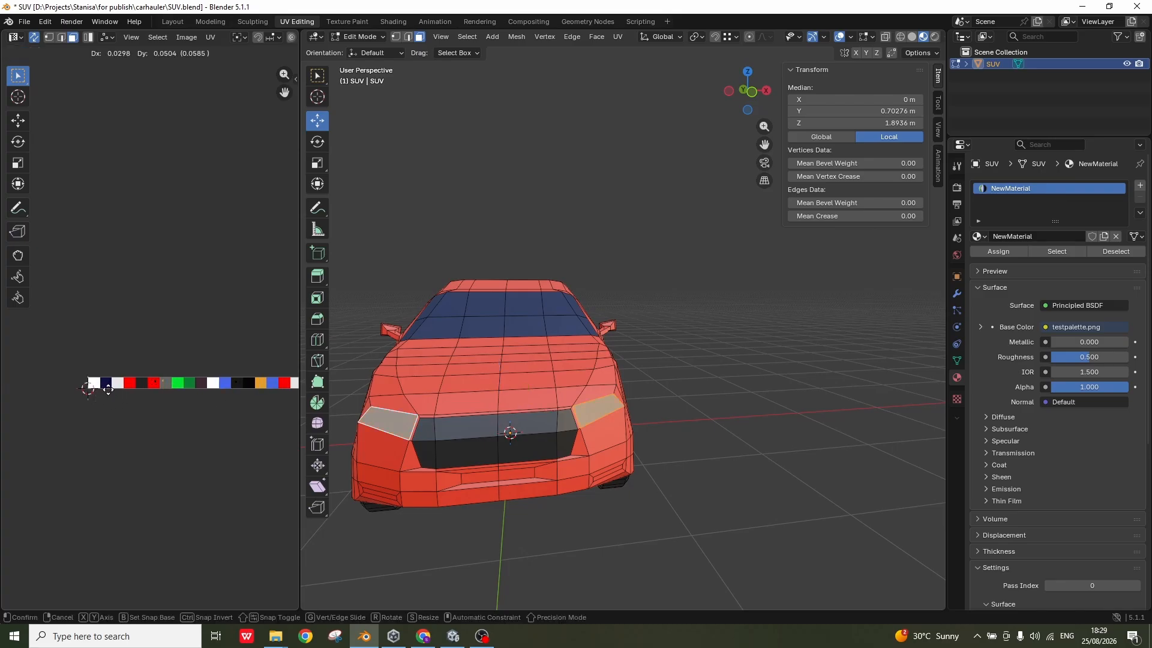
click(38, 390)
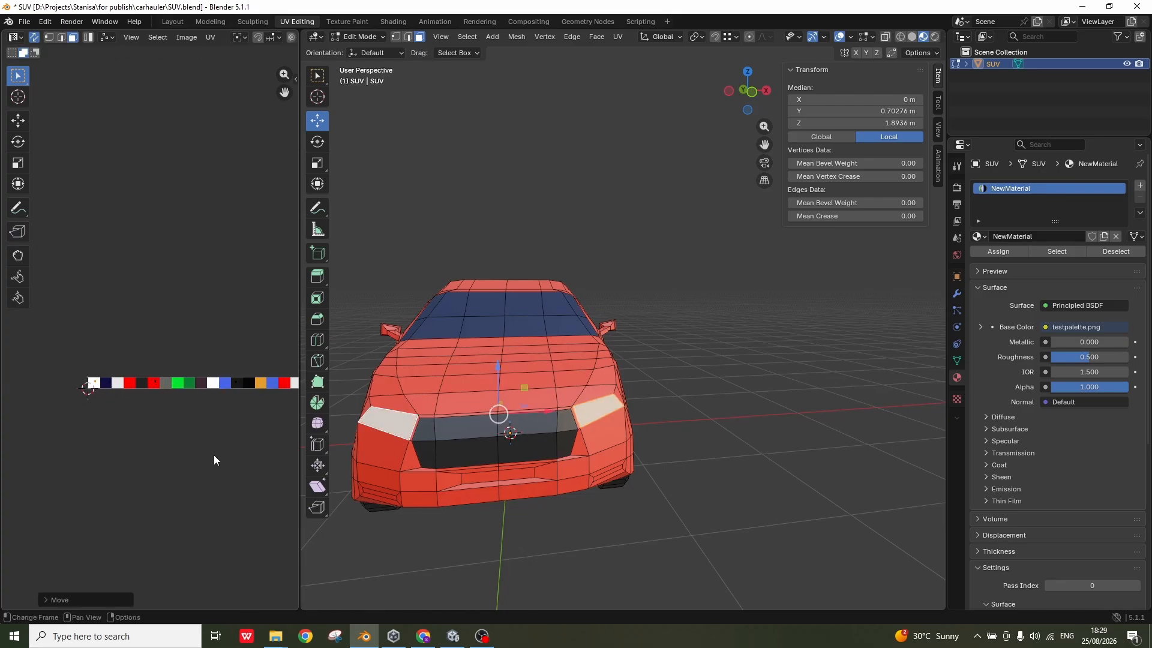
Move the UVs of the two front license plate faces onto the white swatch beside the first blue, then deselect them
click(516, 477)
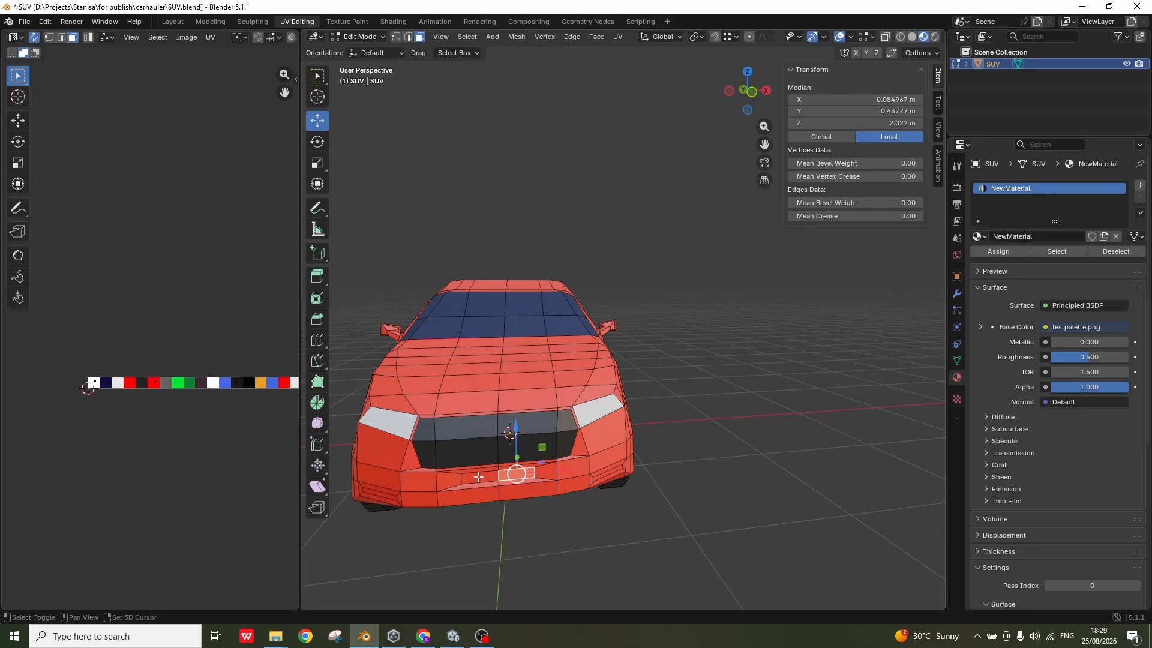
shift+click(480, 478)
key(g)
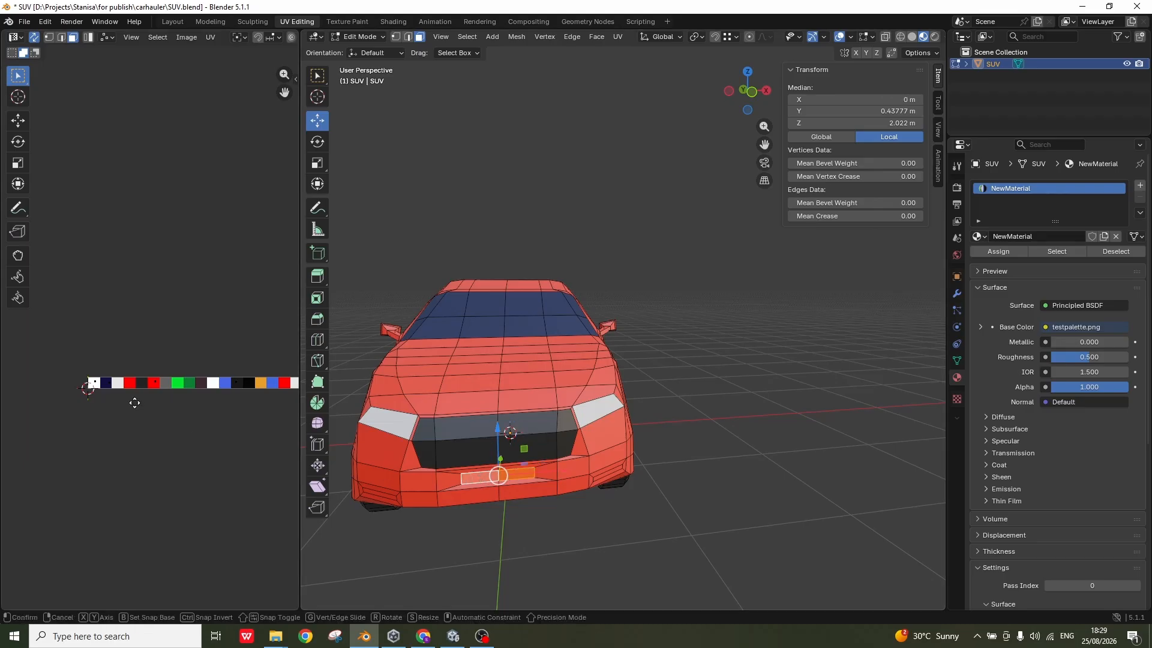
click(192, 401)
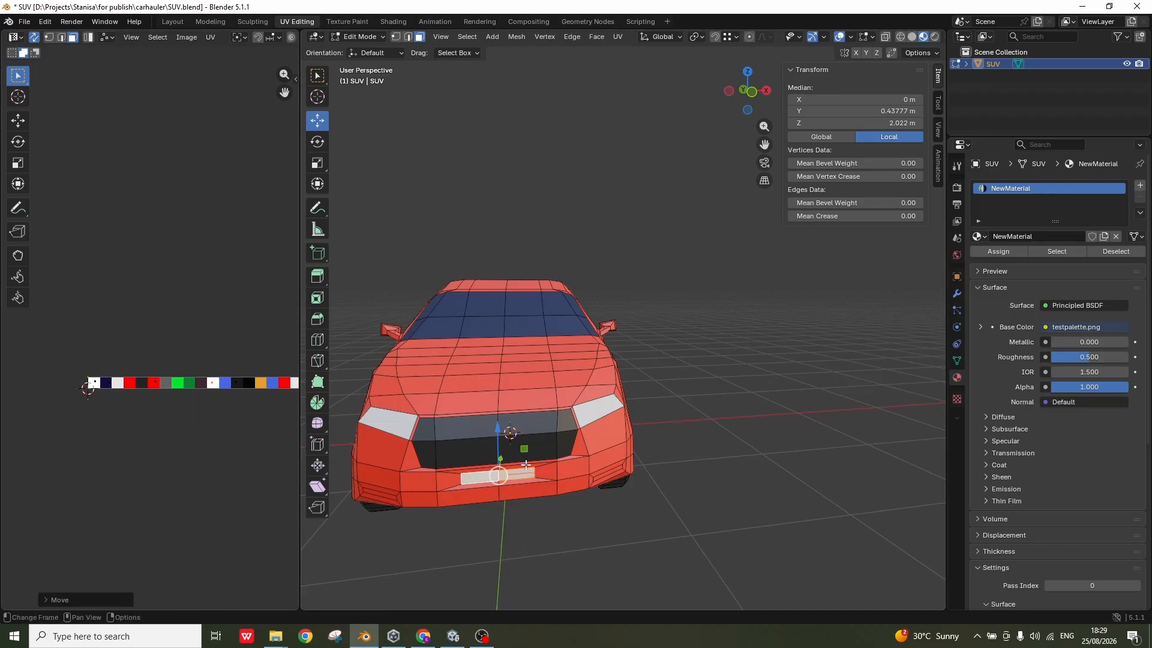
click(633, 516)
Select the taillight faces on both sides of the tailgate, below the rear window
middle_drag(632, 516, 584, 486)
middle_drag(700, 422, 780, 434)
scroll(563, 440, down, 2)
scroll(780, 434, up, 6)
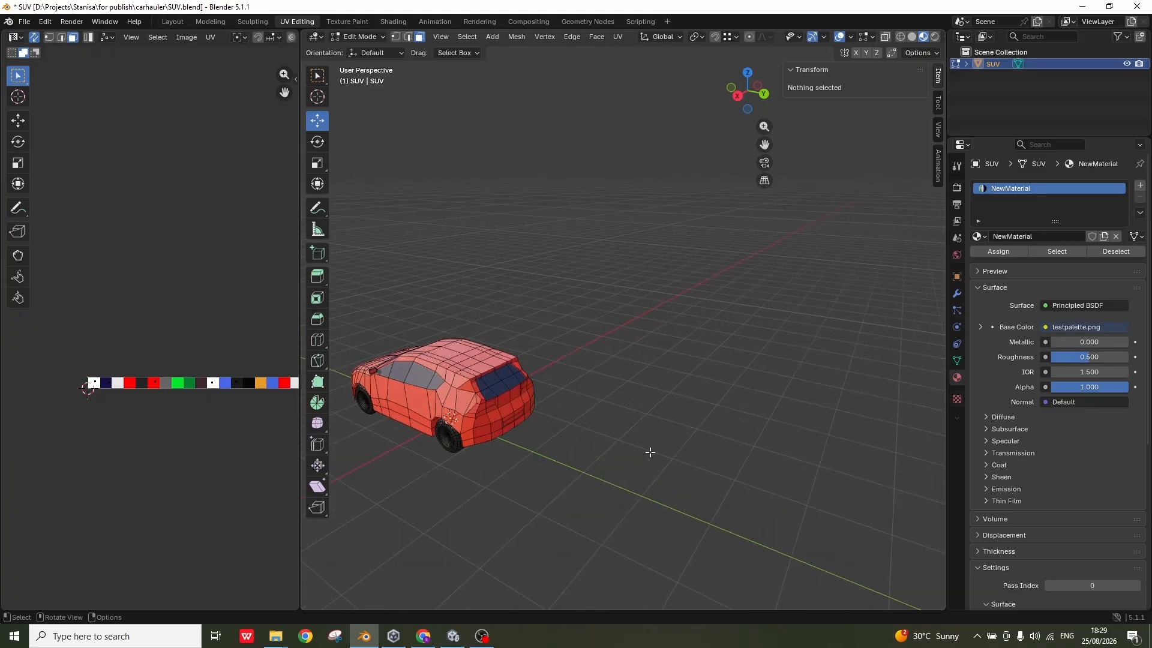
scroll(466, 399, up, 2)
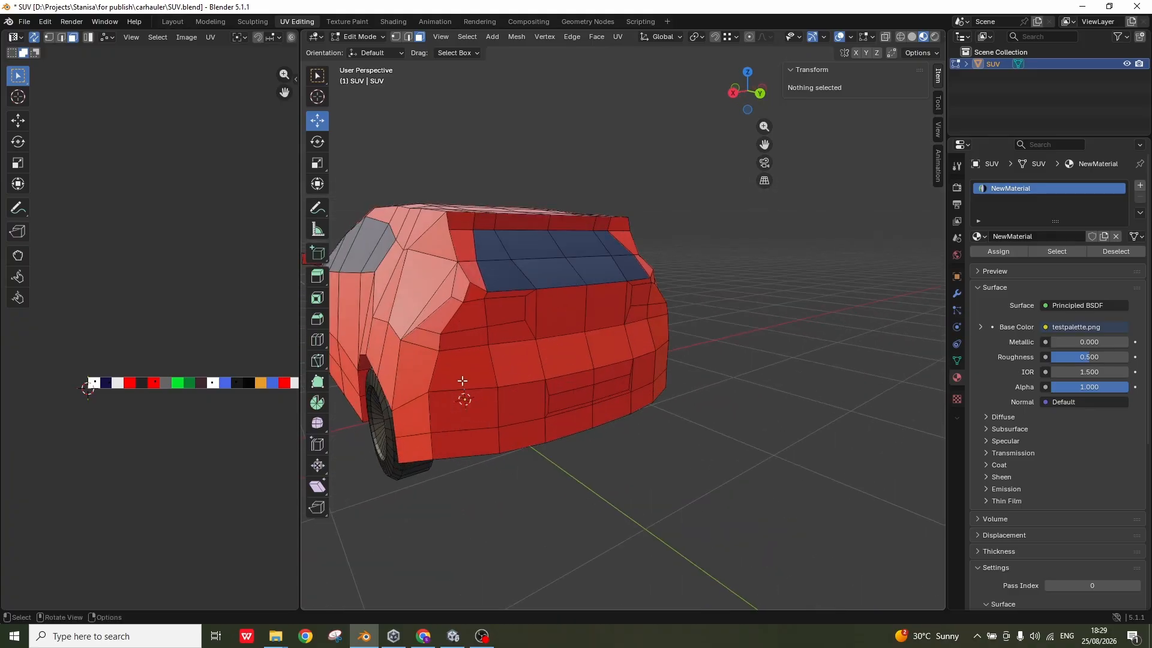
click(477, 314)
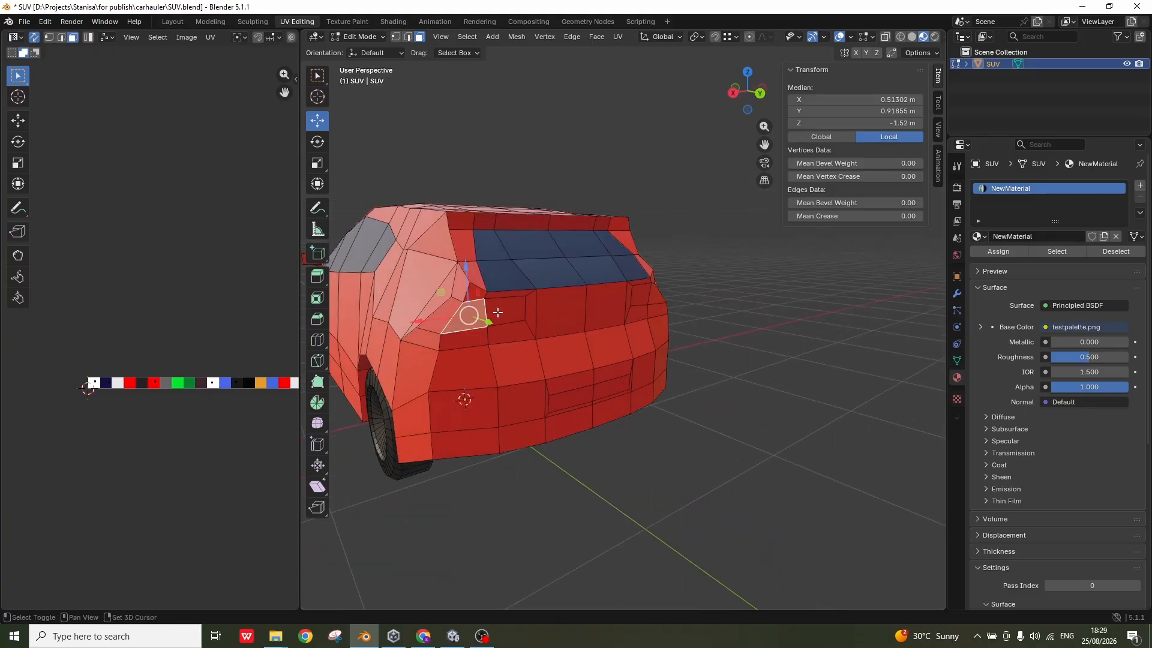
middle_drag(634, 304, 557, 298)
shift+click(643, 295)
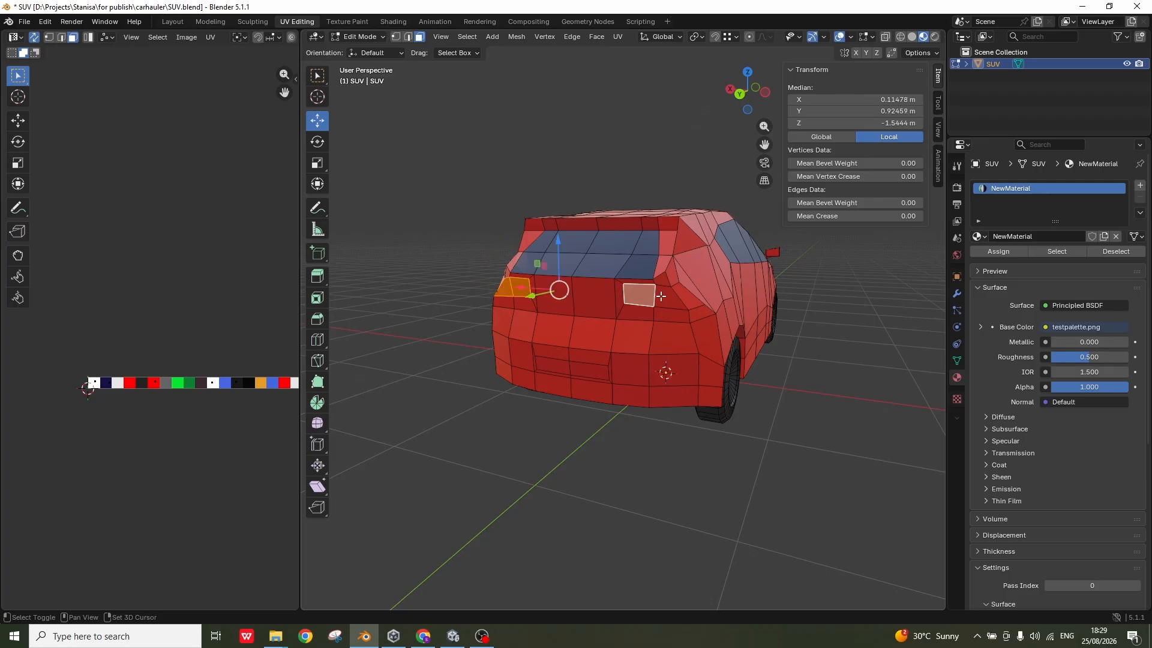
shift+click(667, 298)
Move the taillight faces' UVs onto the red palette swatch after the second blue and deselect everything
scroll(154, 386, down, 1)
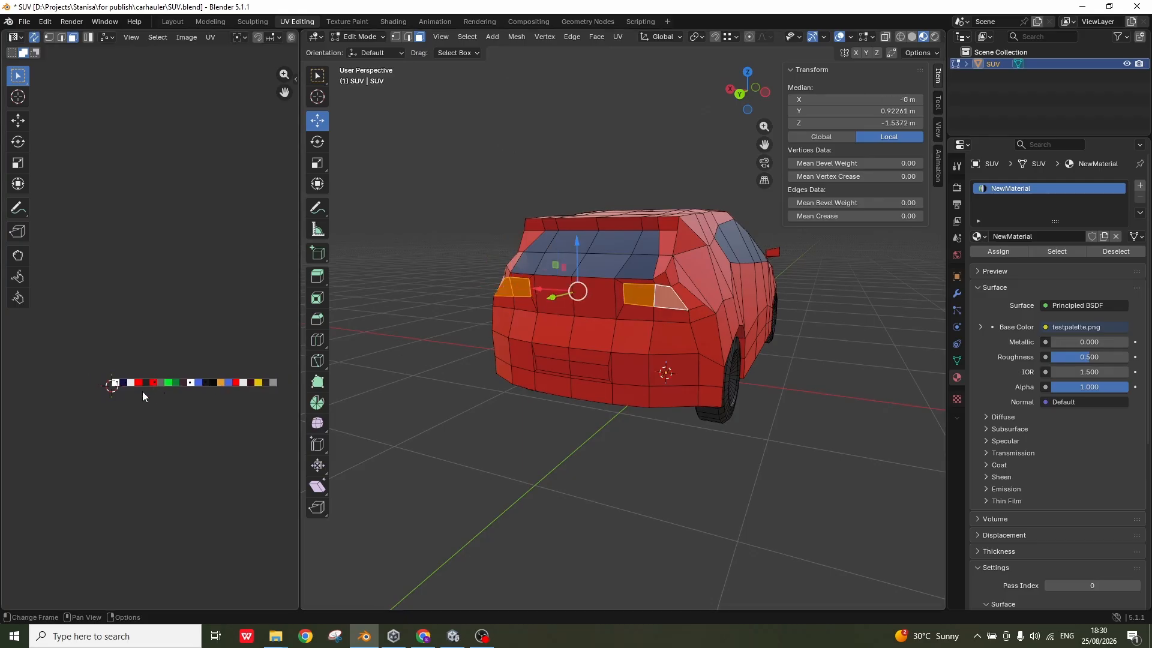
key(g)
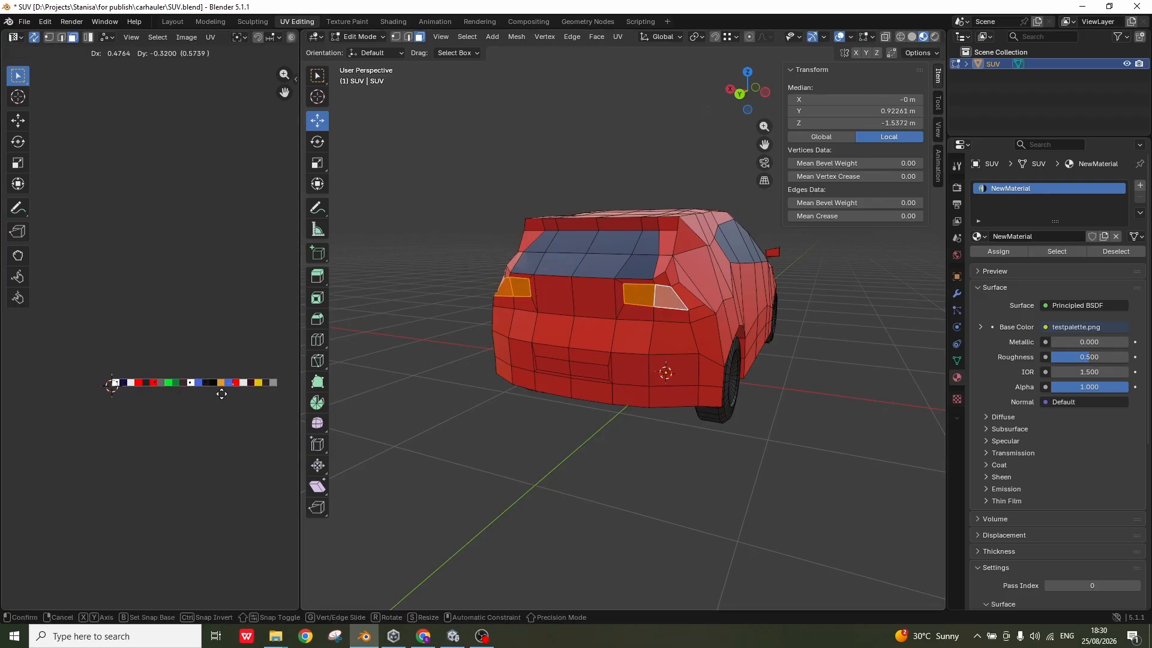
click(223, 392)
key(alt+a)
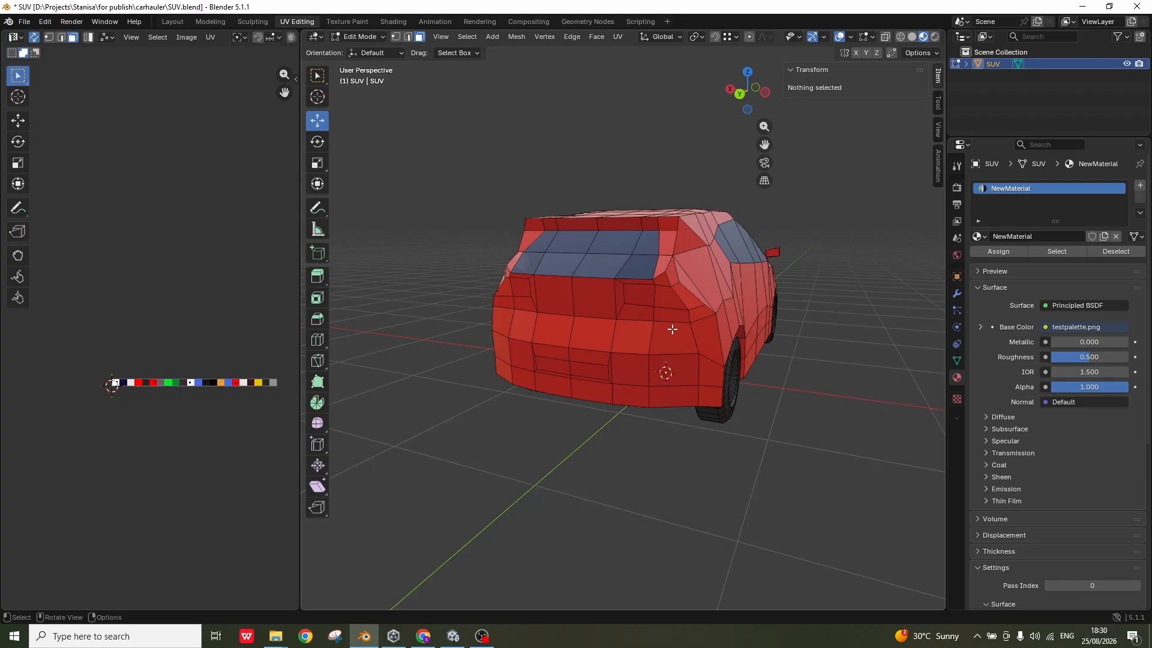
Select the outer corner face beside each taillight and move their UVs onto the orange palette swatch
click(690, 298)
middle_drag(690, 298, 429, 313)
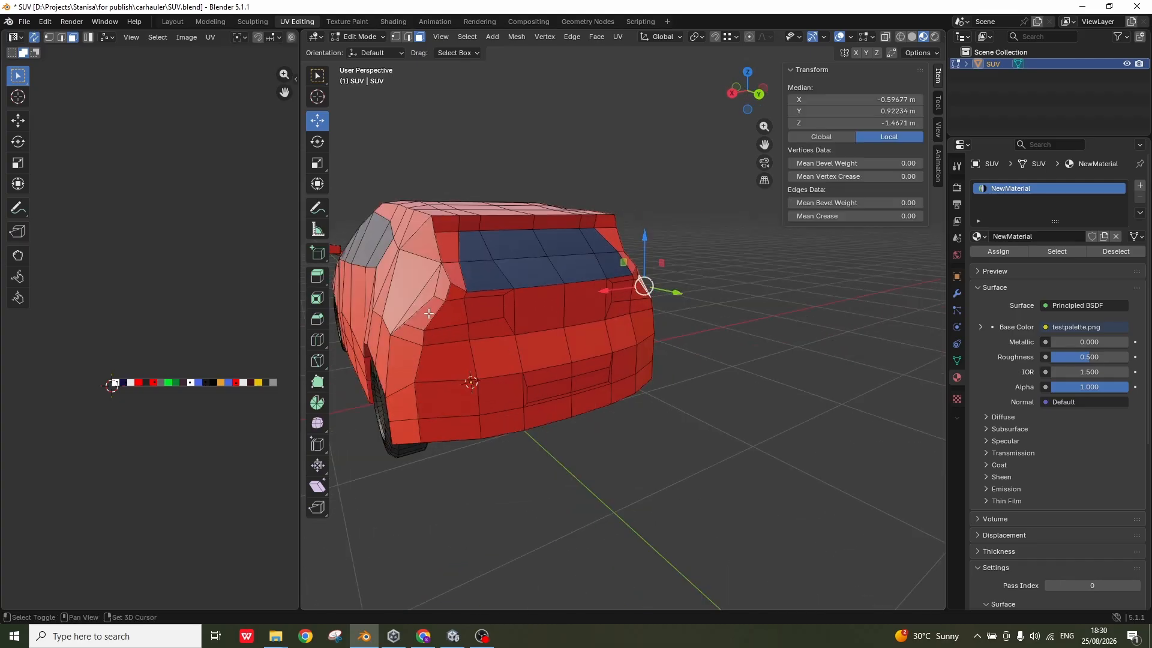
shift+click(429, 314)
scroll(277, 390, up, 2)
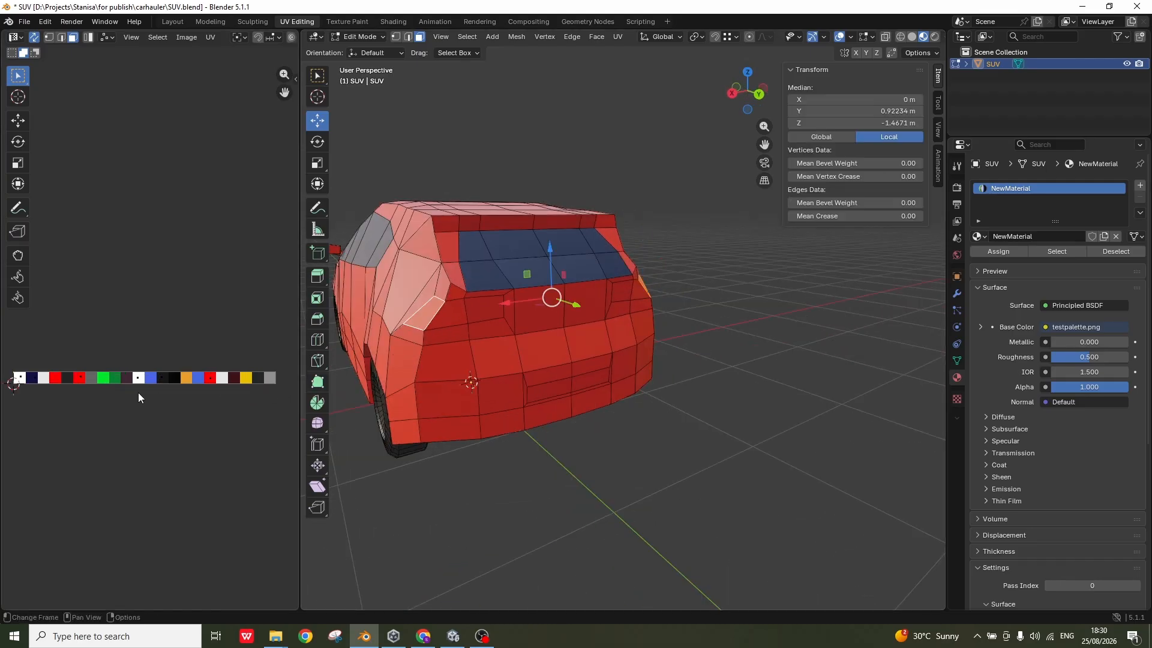
key(g)
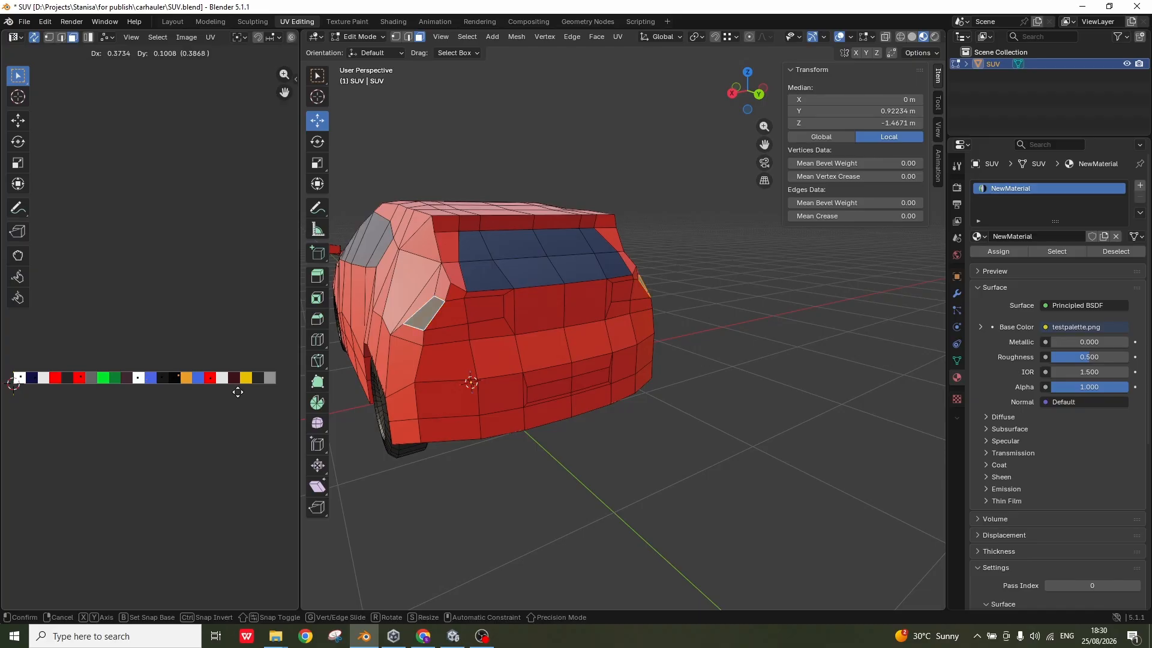
click(243, 397)
Examine the UV points on the palette swatches and the car's coloring from several sides
middle_drag(560, 476, 484, 461)
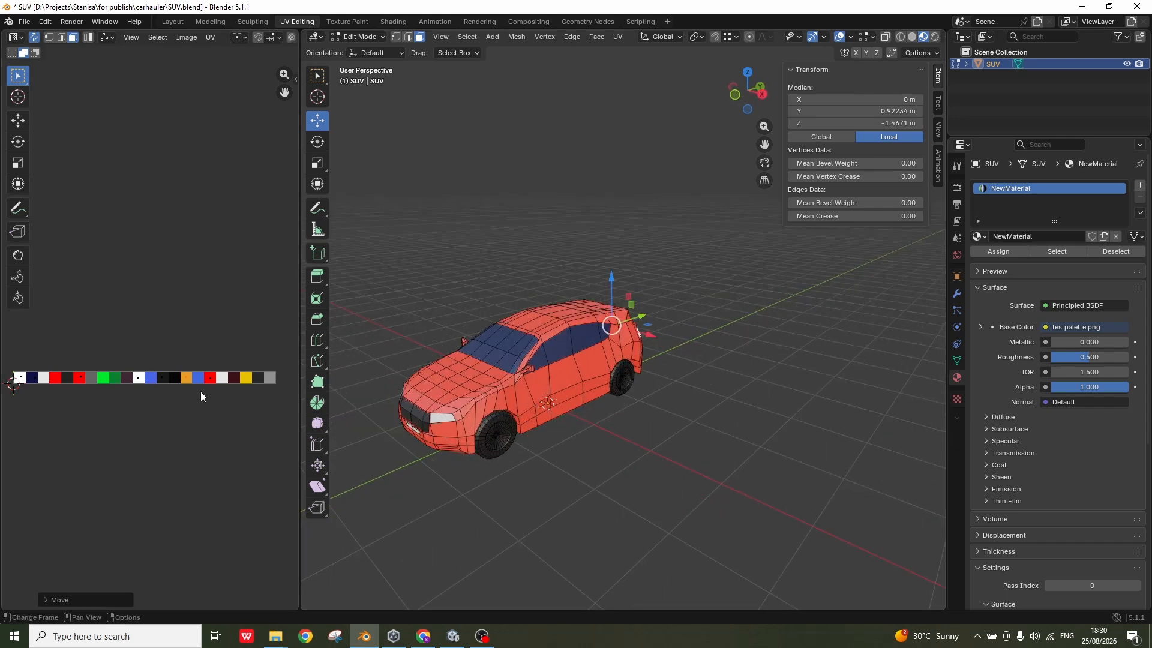
middle_drag(11, 392, 105, 401)
scroll(106, 401, up, 4)
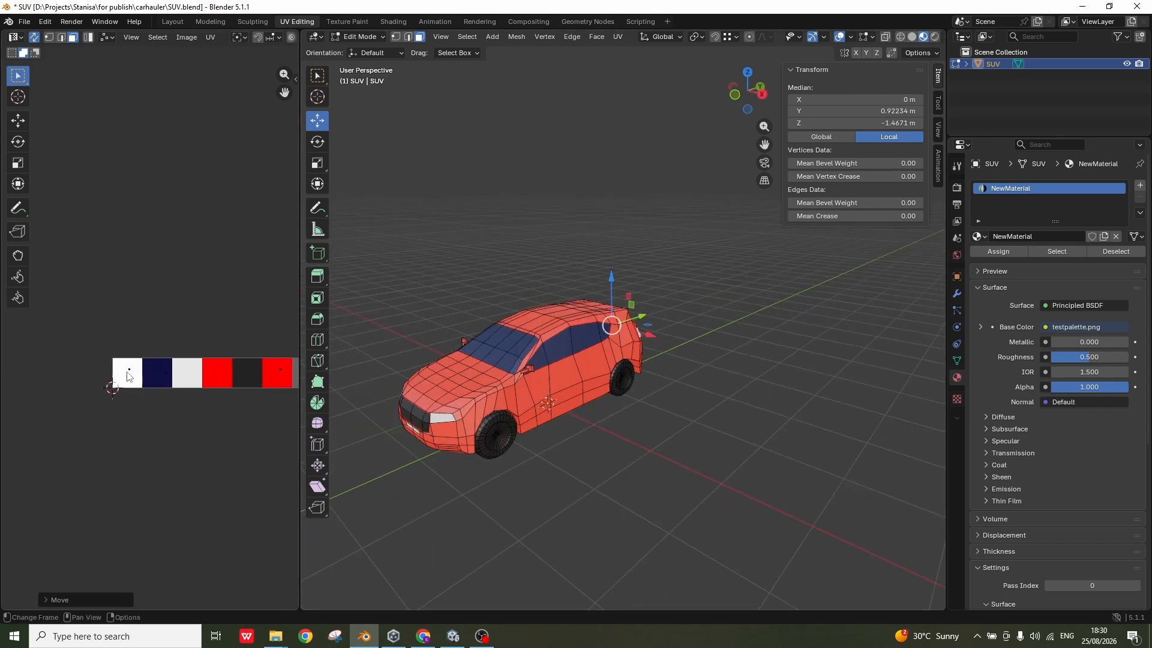
scroll(117, 393, down, 3)
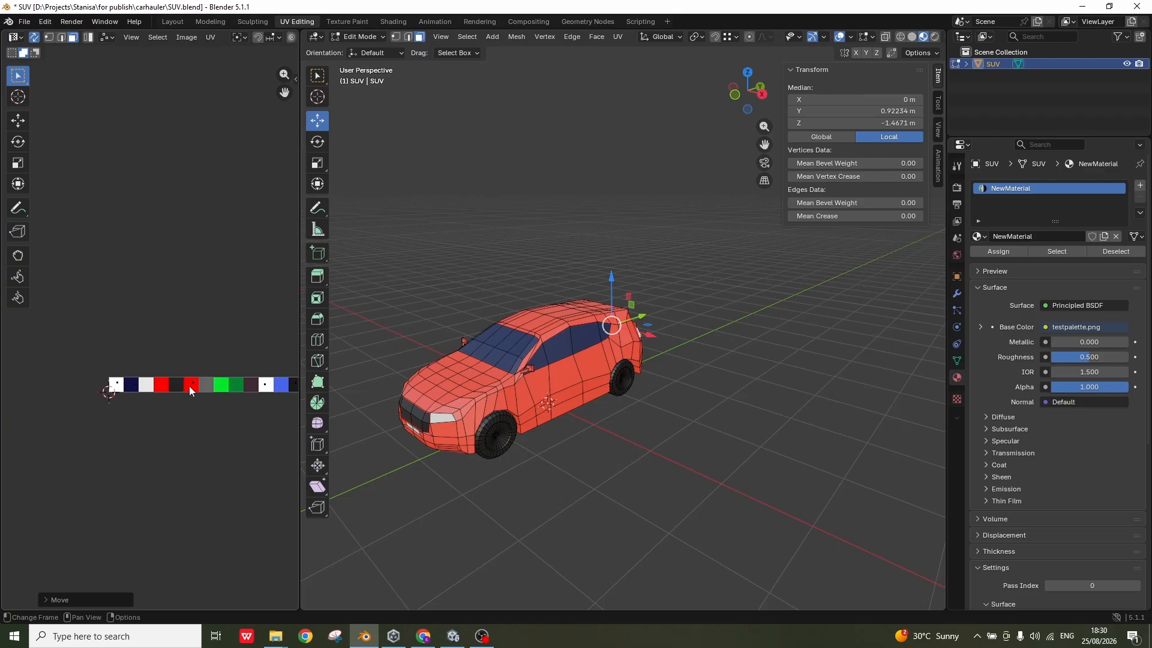
scroll(197, 386, up, 3)
scroll(190, 381, down, 3)
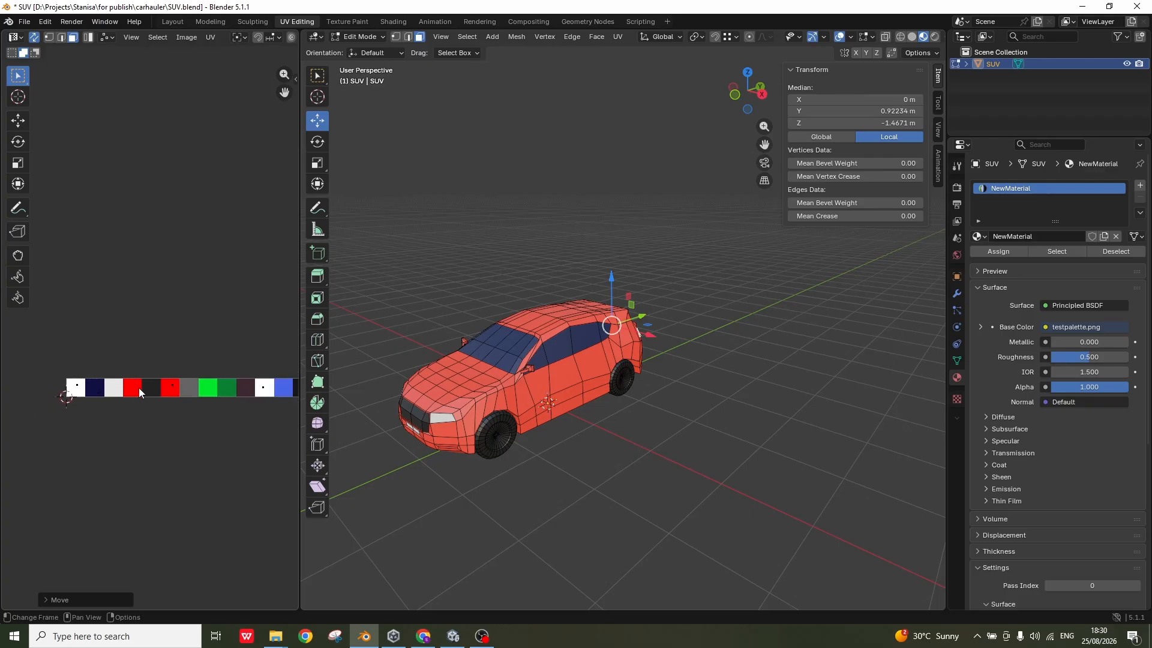
scroll(216, 391, up, 1)
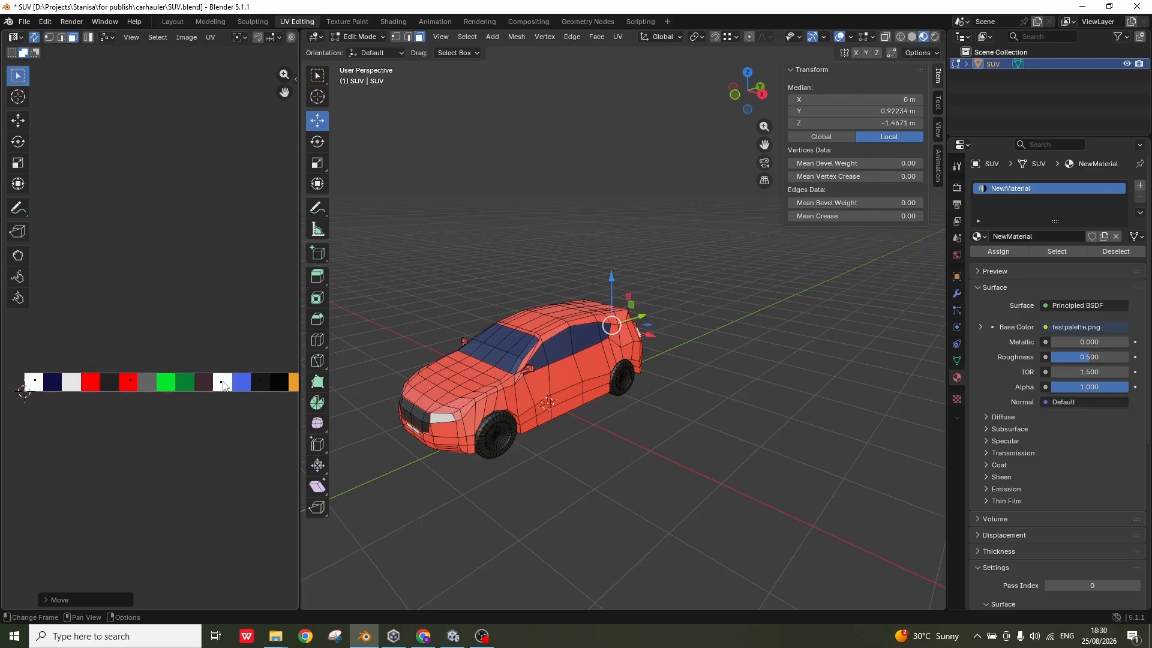
scroll(216, 390, down, 2)
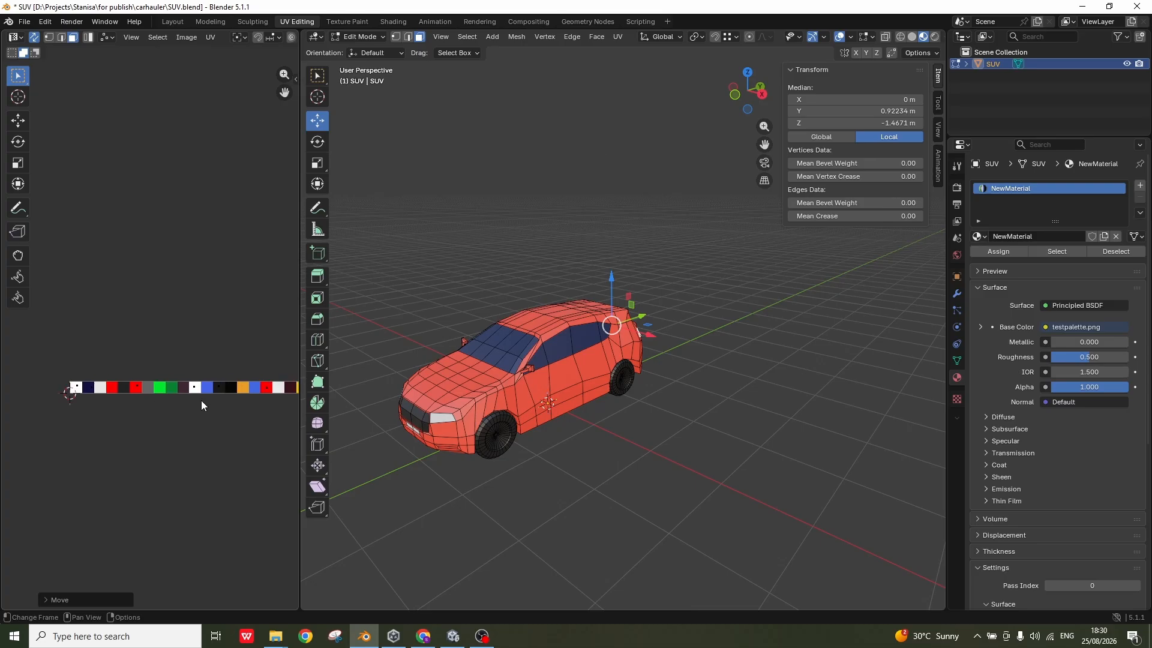
scroll(138, 403, down, 2)
scroll(225, 403, up, 1)
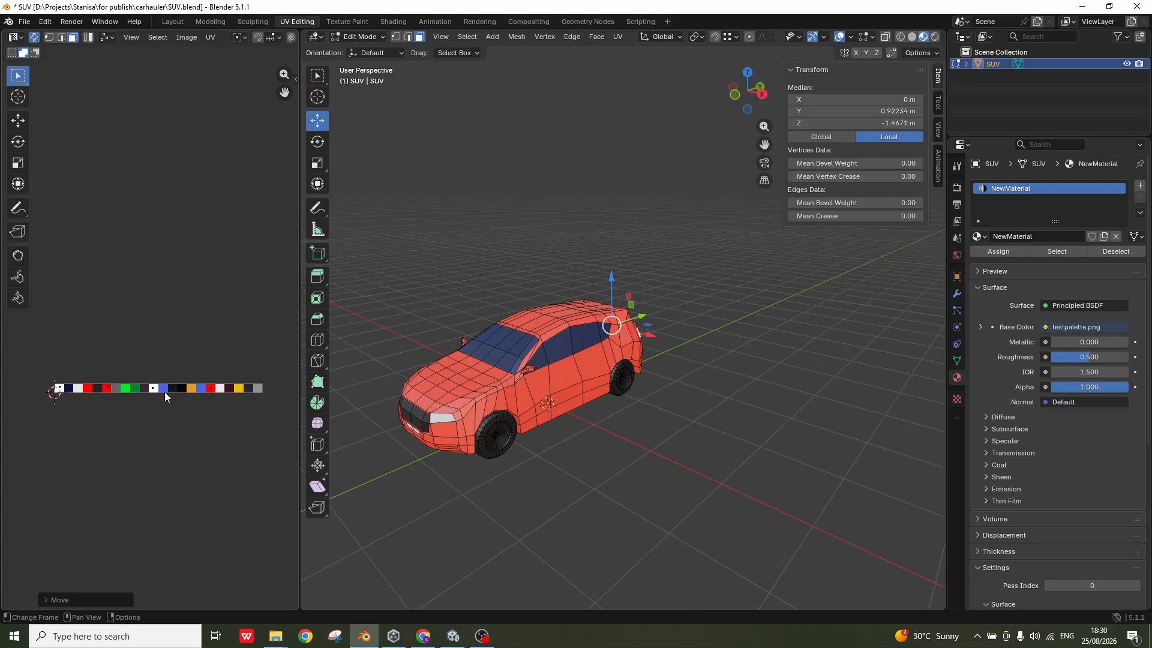
middle_drag(601, 479, 626, 441)
middle_drag(719, 384, 684, 468)
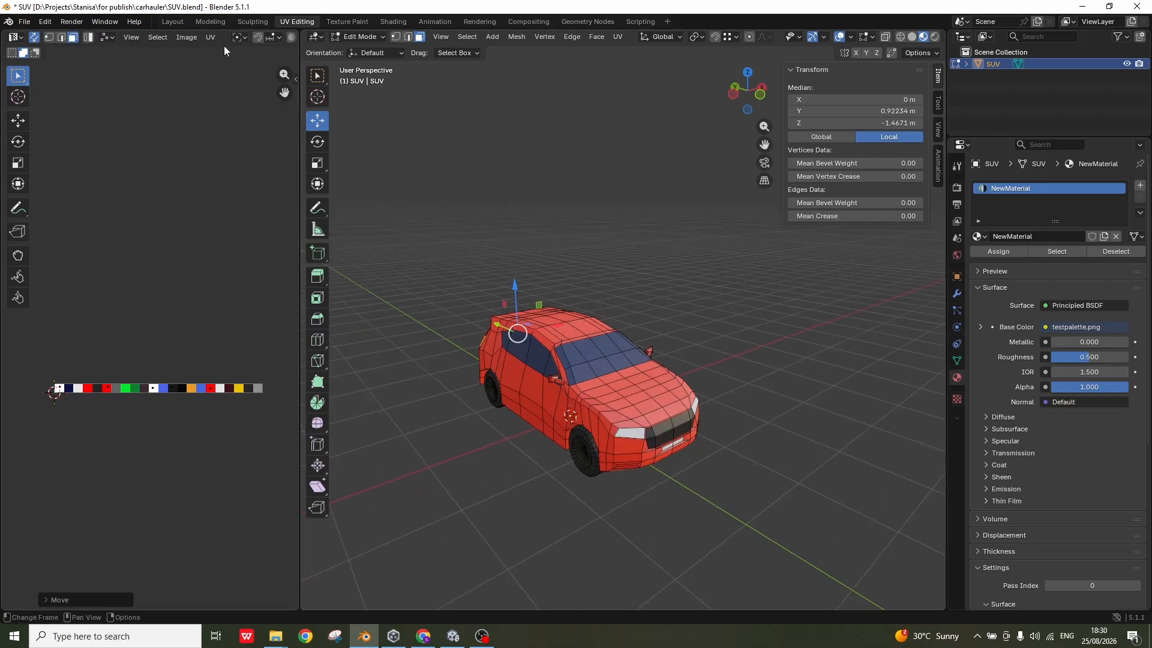
Switch to the Modeling workspace and put the SUV in Object Mode
click(210, 21)
middle_drag(611, 349, 254, 400)
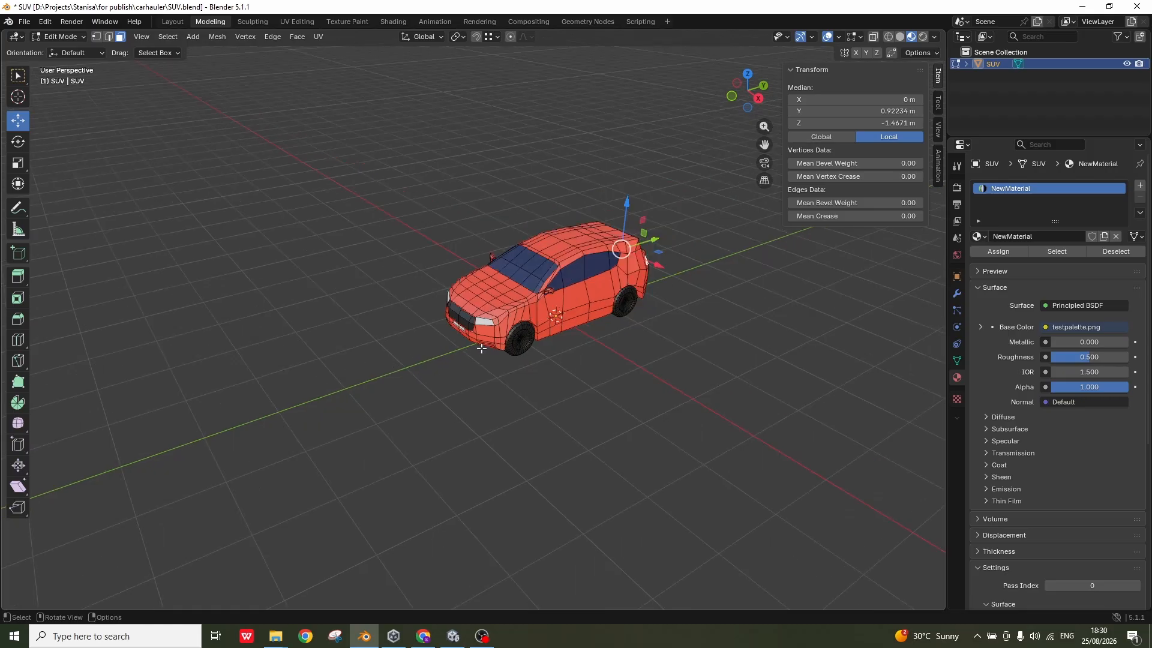
scroll(254, 400, up, 1)
click(66, 37)
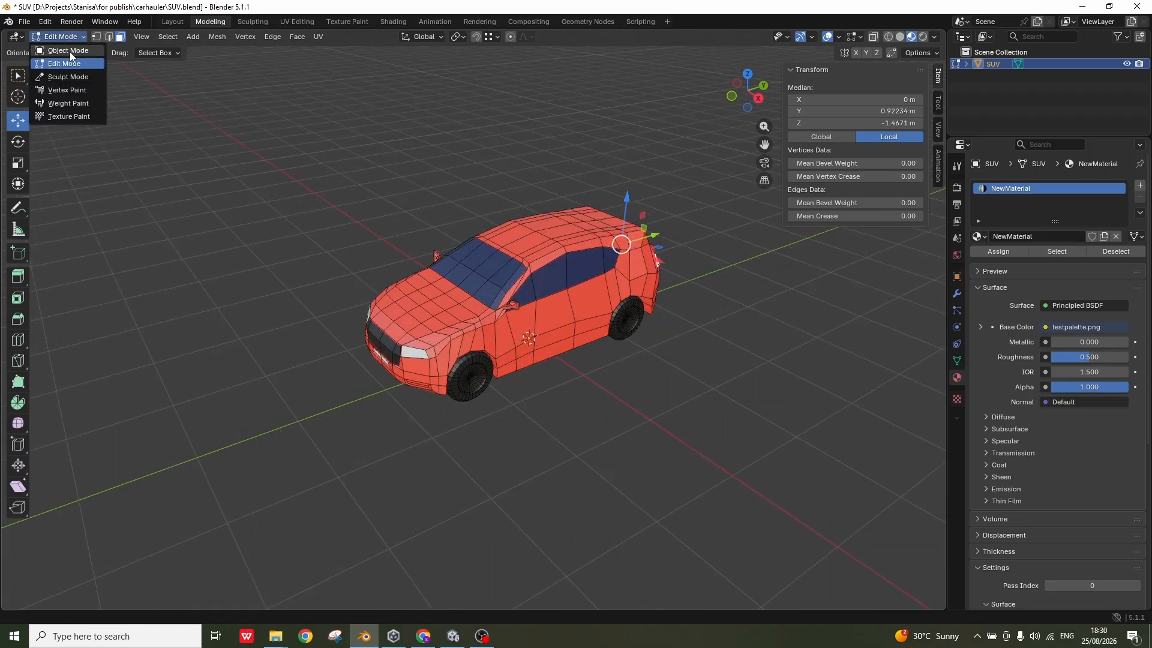
click(57, 48)
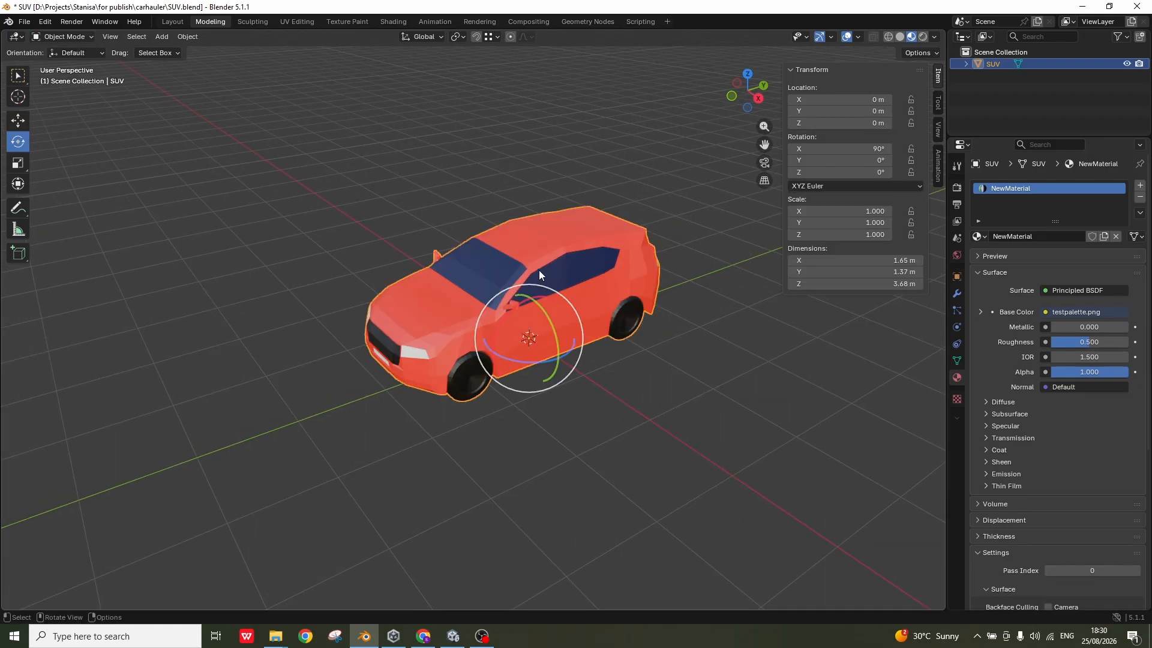
Start an FBX export of the SUV in the carhauler folder, naming it SUVtest.fbx and limiting it to selected objects
click(24, 22)
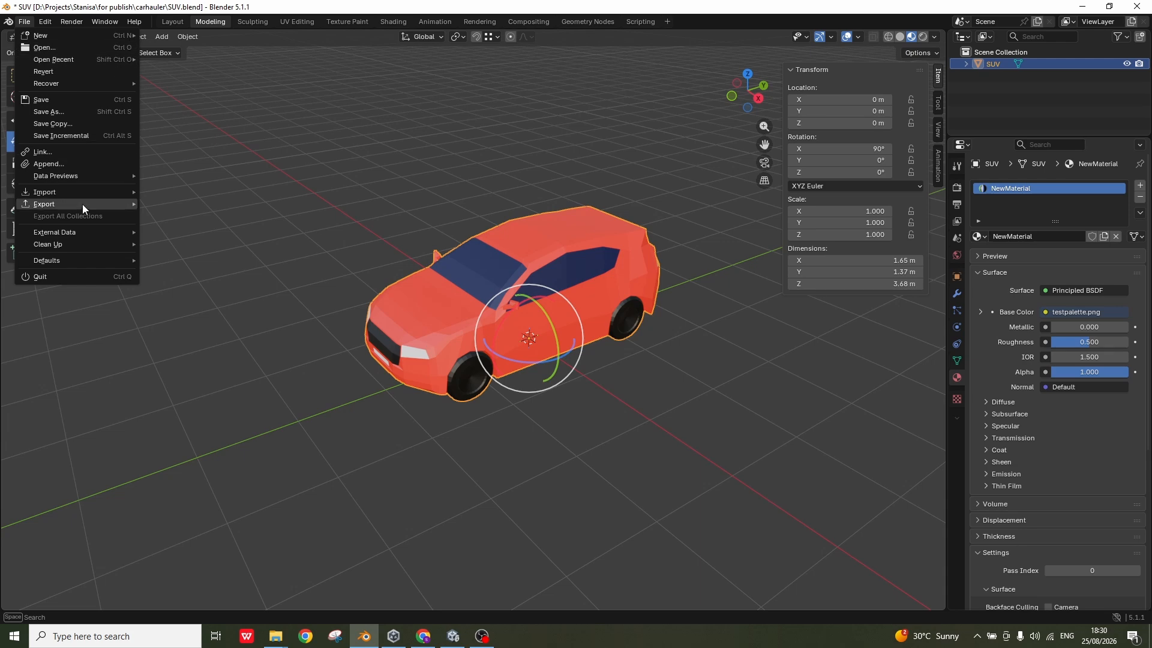
mouse_move(82, 205)
click(194, 299)
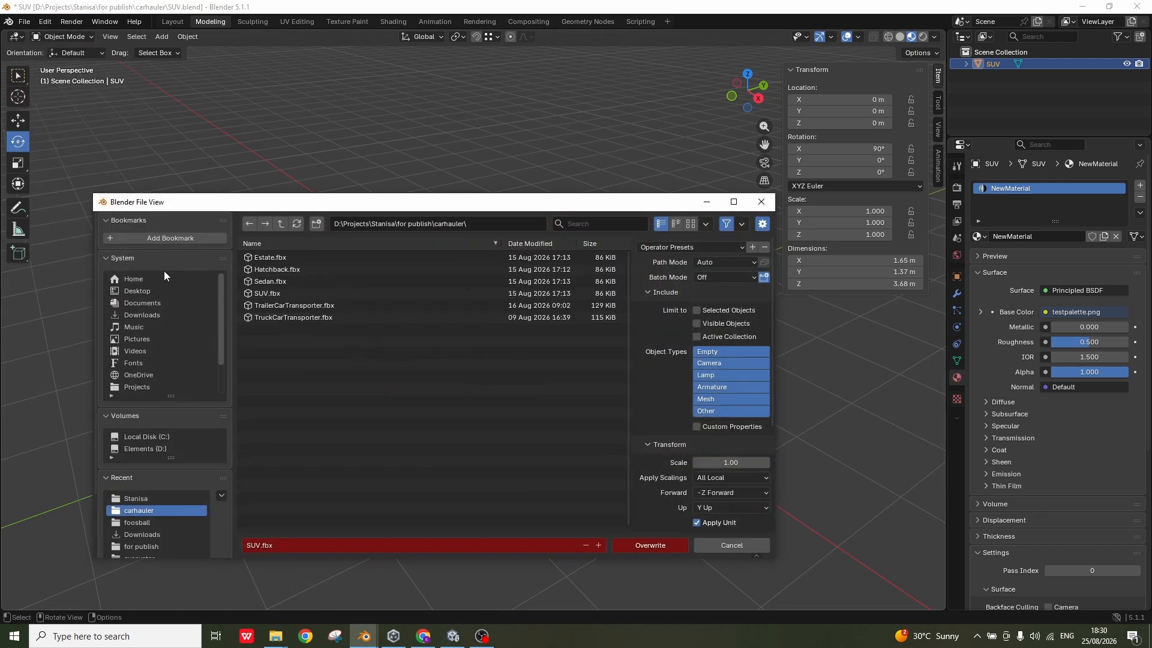
click(289, 548)
drag(274, 548, 264, 551)
key(Return)
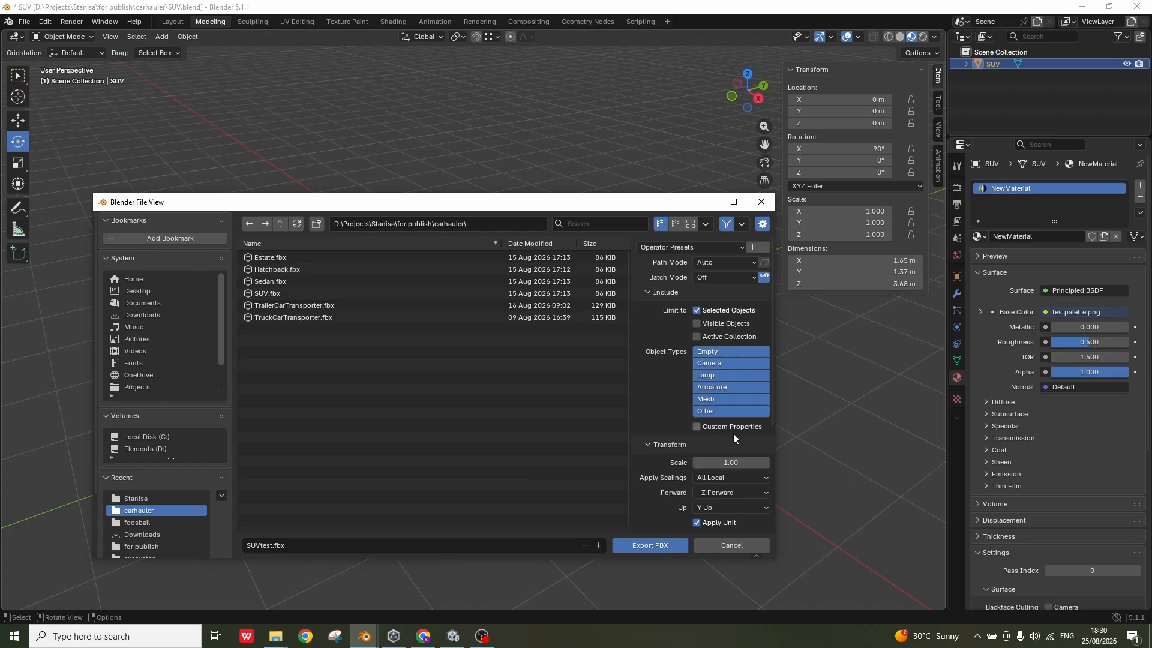
Set the forward axis to -Y Forward and Apply Scalings to FBX All, and export the FBX file
scroll(736, 445, down, 1)
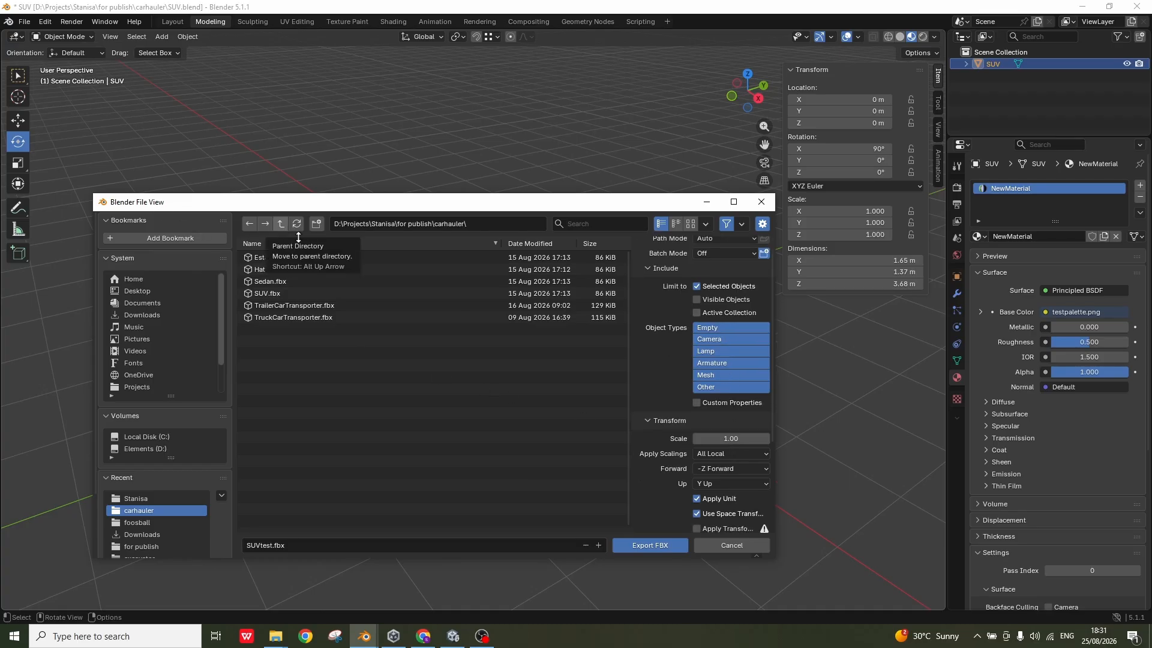
click(742, 469)
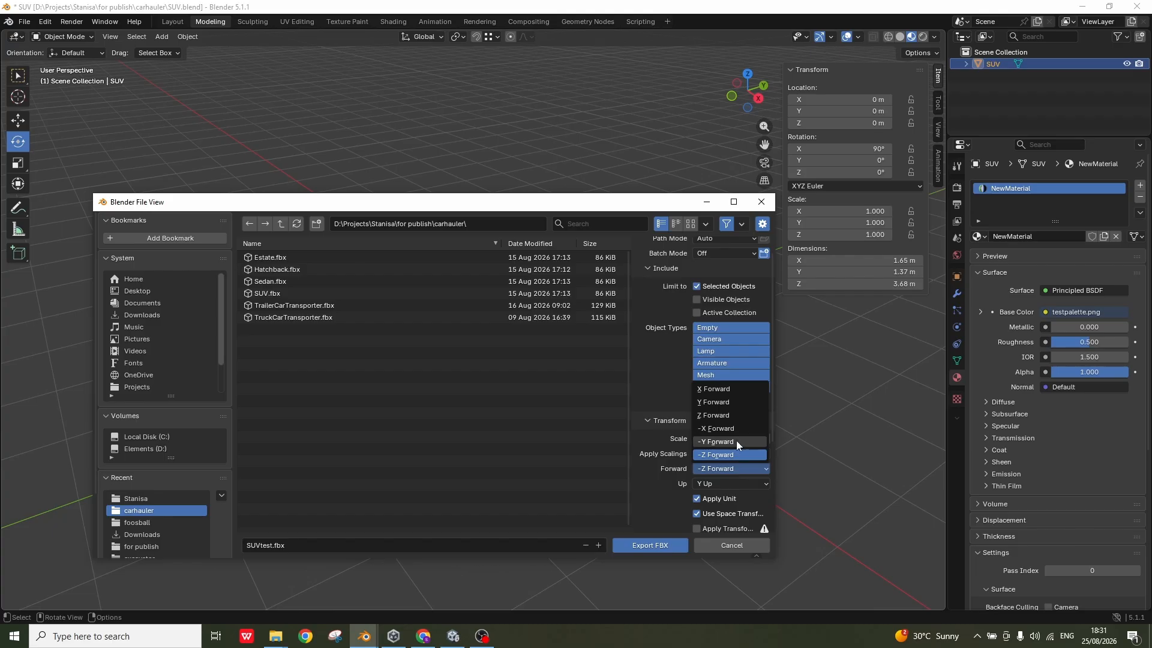
click(737, 441)
scroll(730, 483, down, 2)
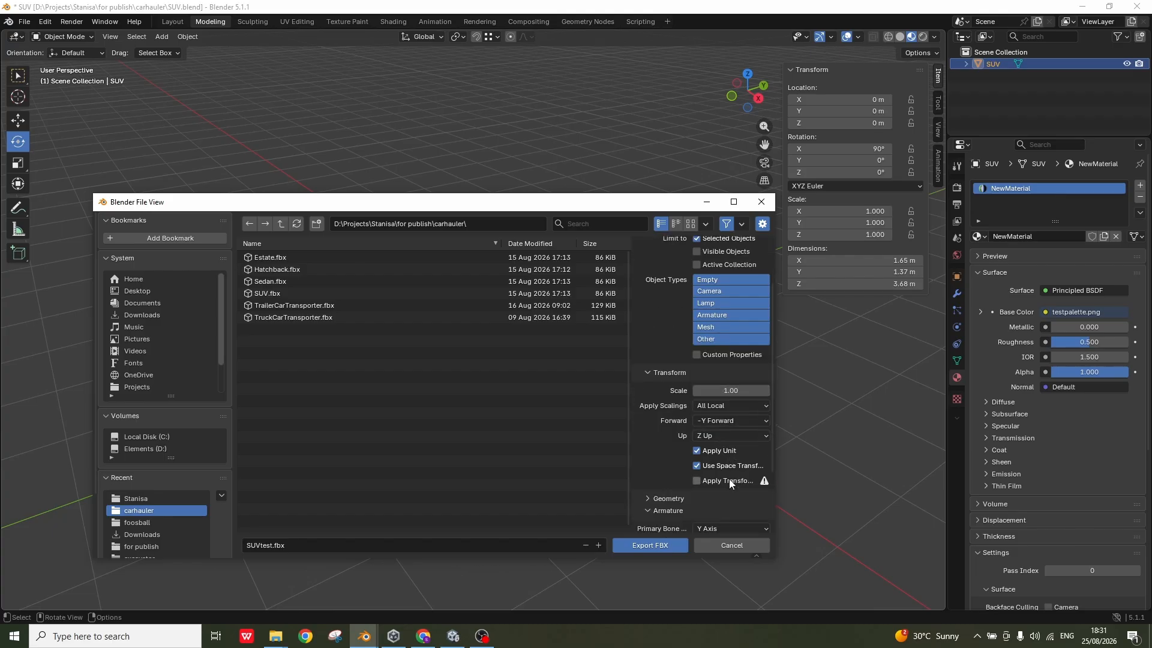
click(732, 406)
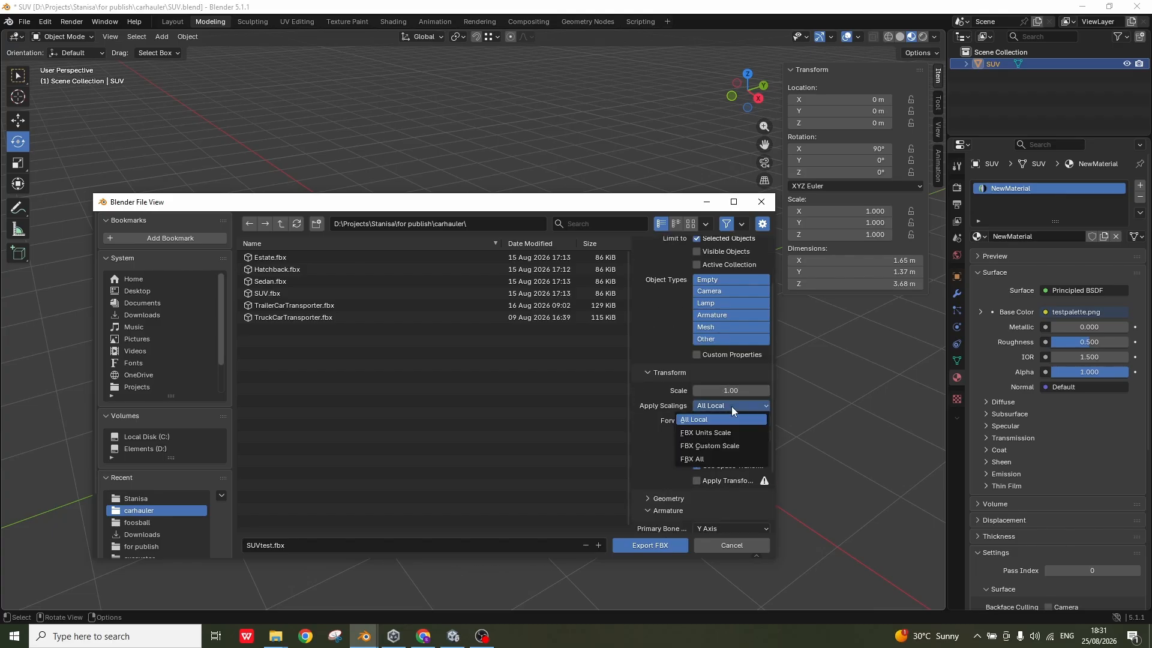
click(718, 457)
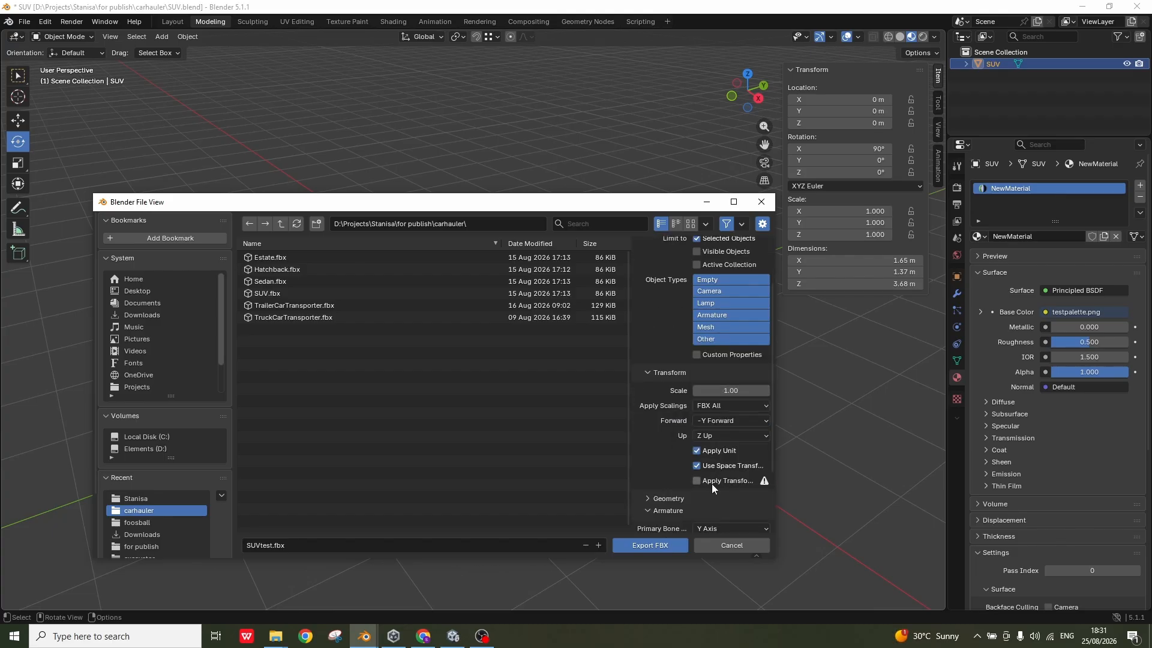
click(657, 545)
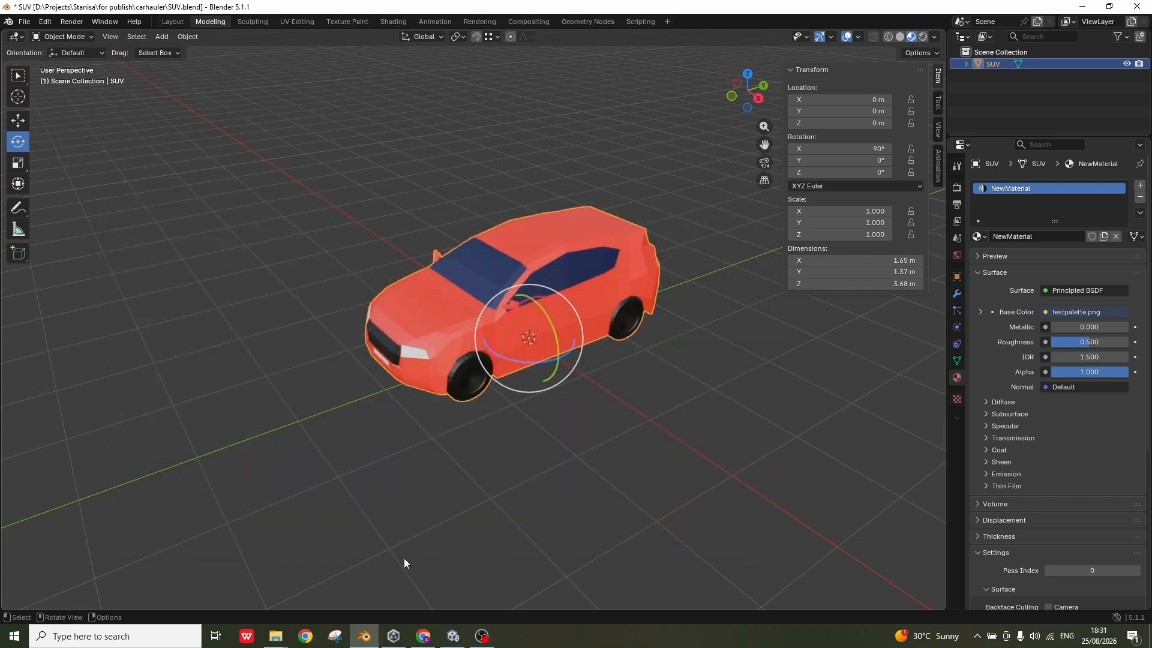
Switch to the Unity project with SUVScene, maximize it, and open the for publish/carhauler folder in File Explorer
click(453, 635)
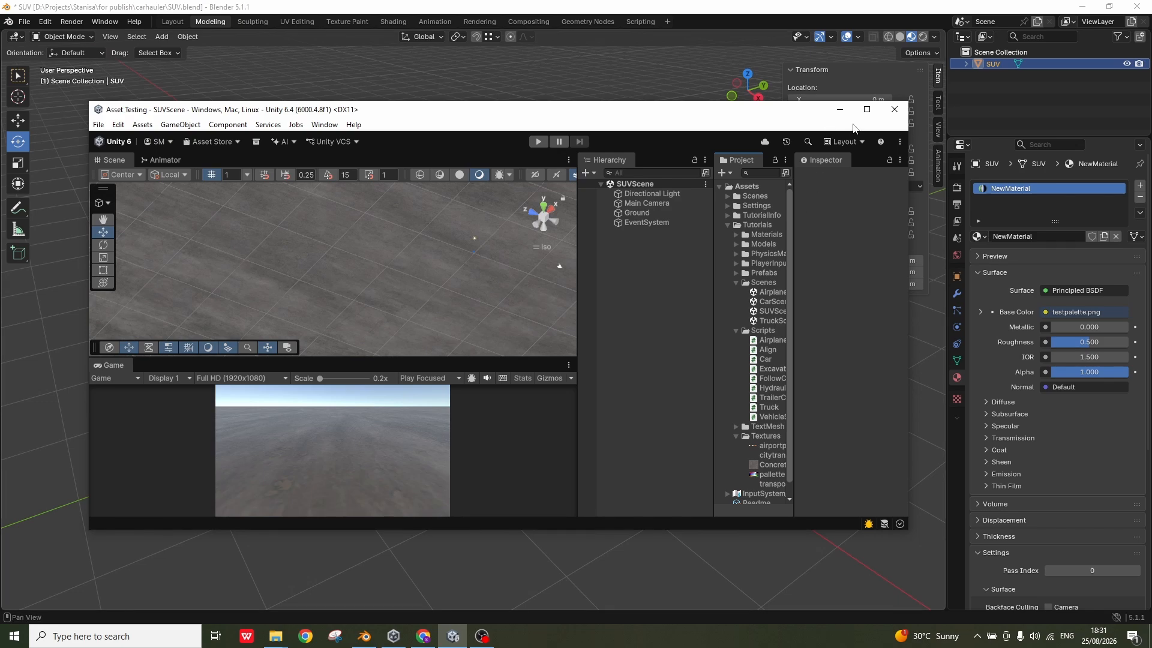
click(865, 116)
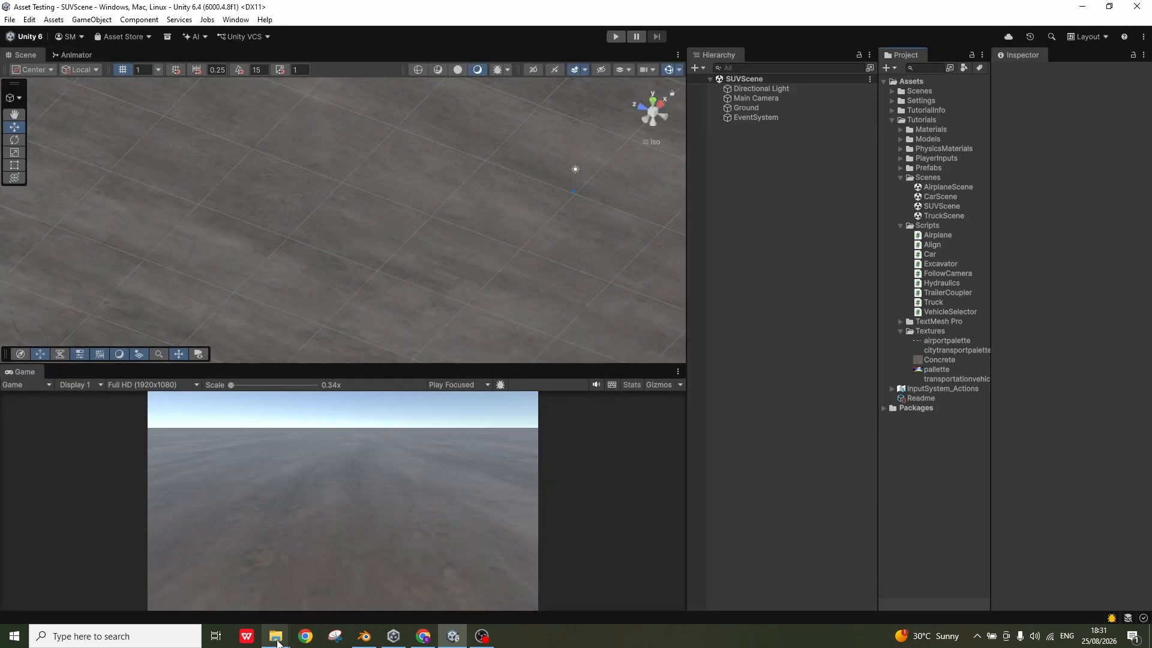
mouse_move(275, 637)
click(238, 586)
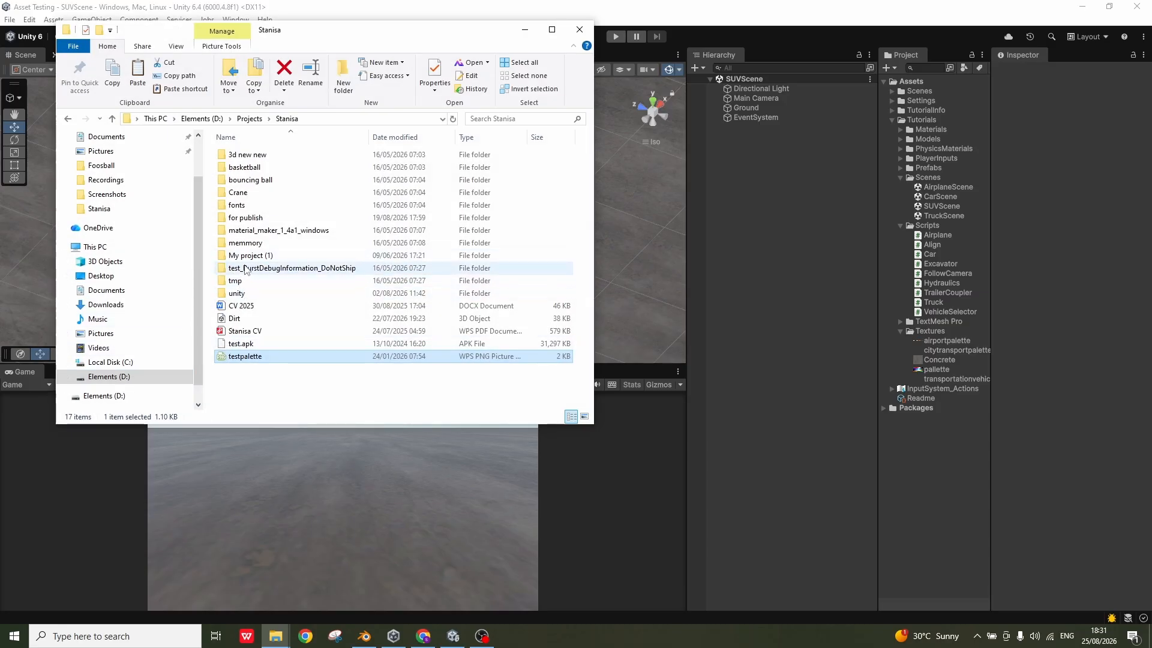
double_click(246, 217)
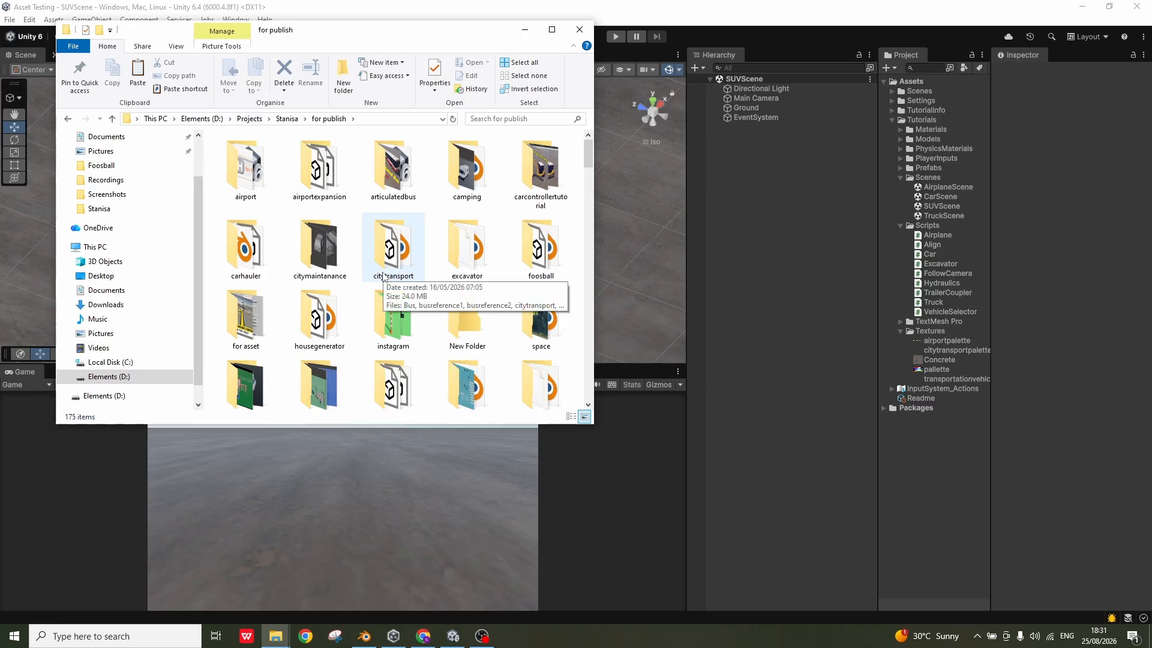
click(255, 259)
double_click(254, 260)
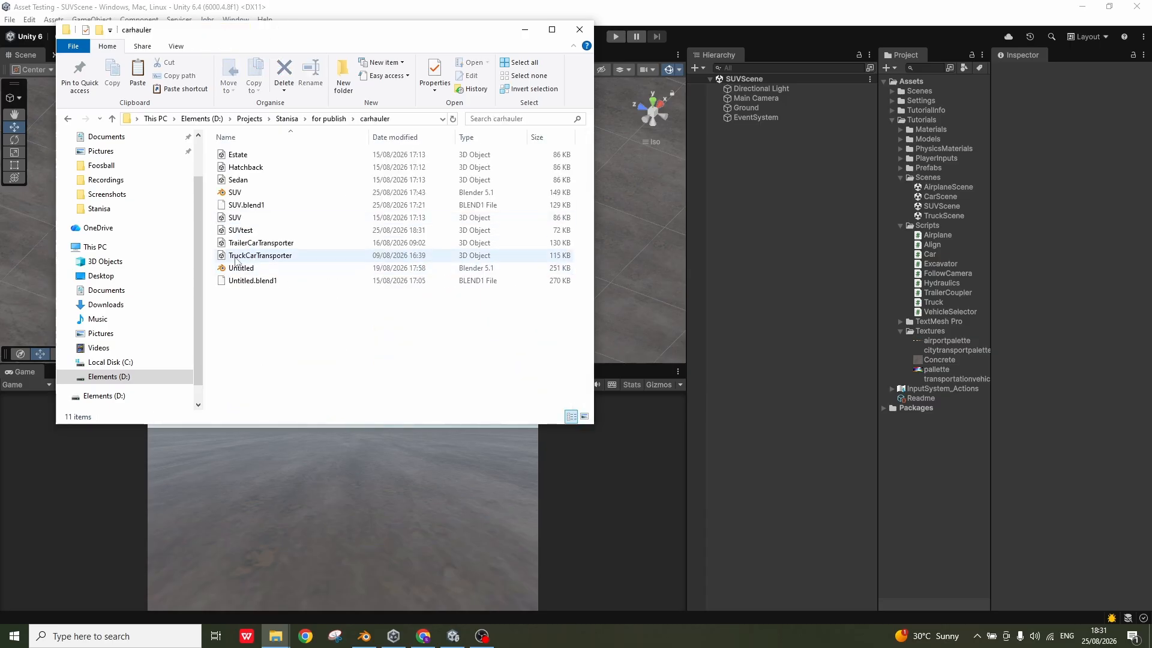
Import the SUVtest model into the project's Tutorials/Models folder and put the file window away
click(315, 235)
drag(315, 234, 914, 140)
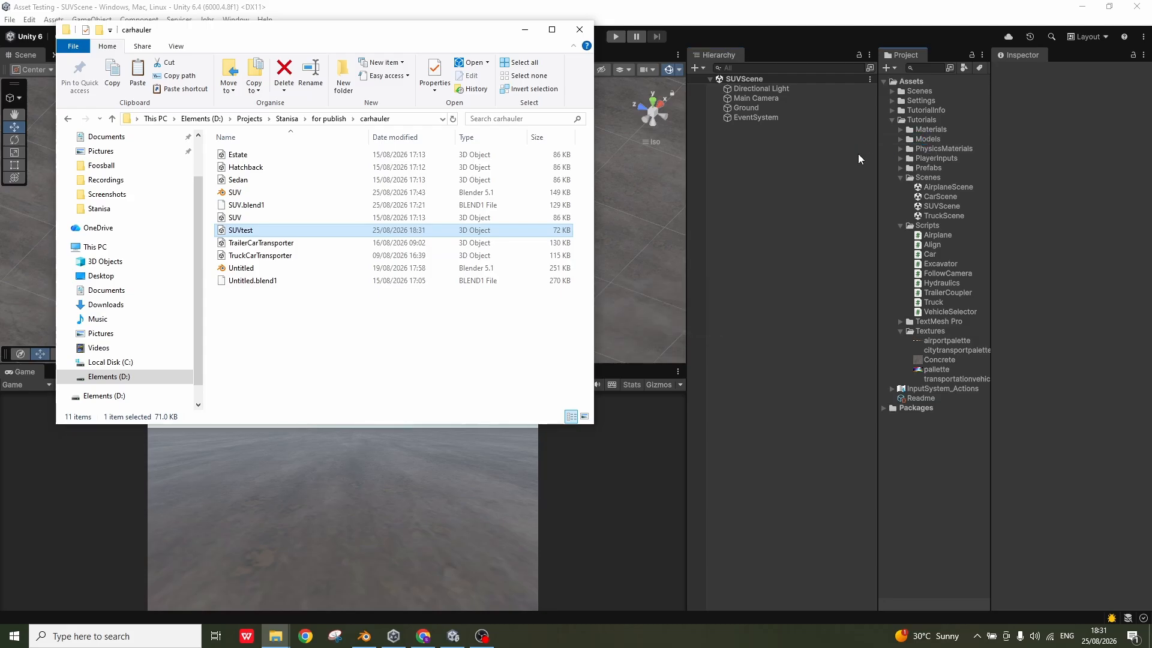
click(69, 119)
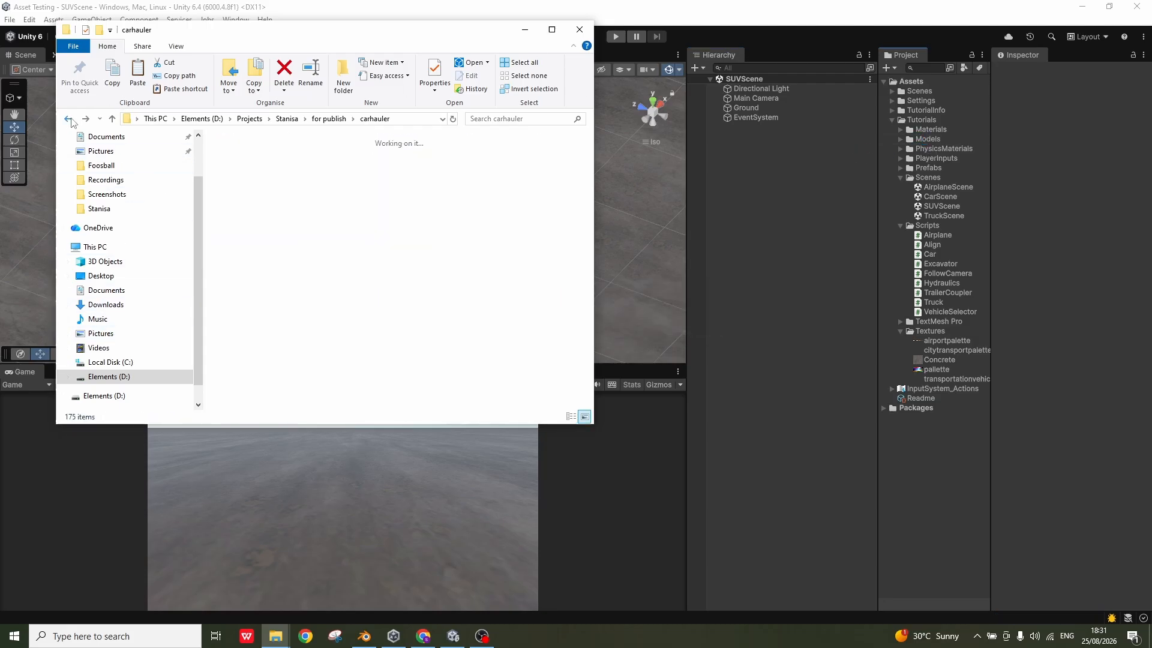
click(525, 30)
Place the SUVtest model from the Models folder on the ground in the scene and frame it closely
click(901, 140)
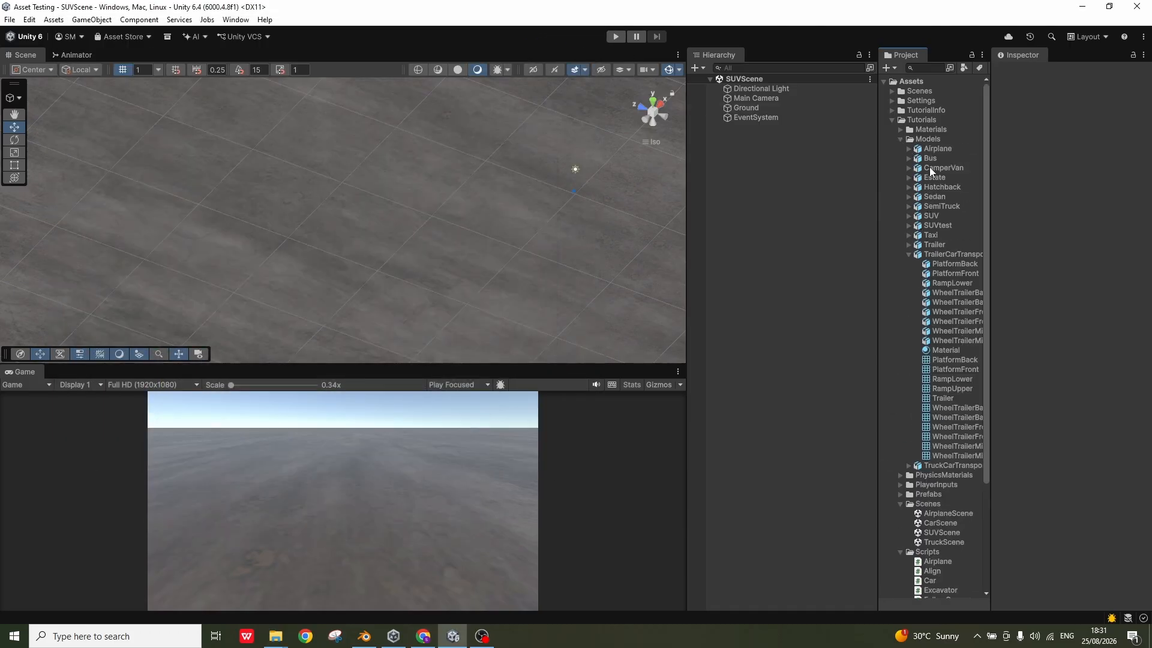
drag(932, 225, 397, 268)
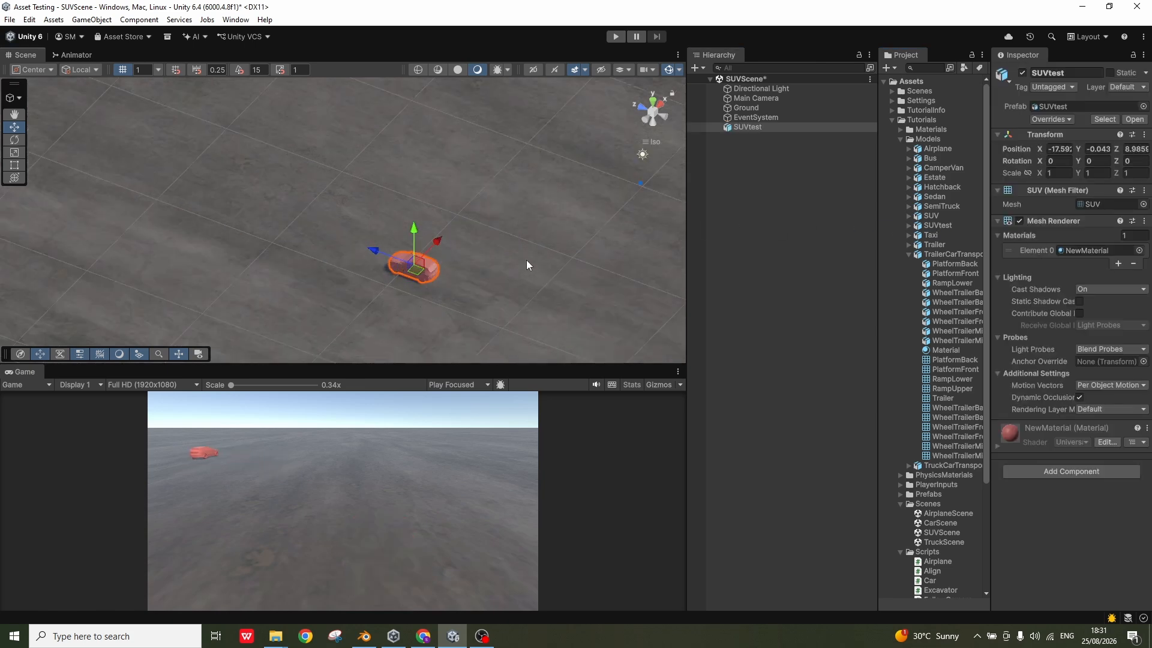
alt+drag(527, 260, 547, 247)
alt+drag(470, 280, 540, 270)
scroll(460, 265, up, 4)
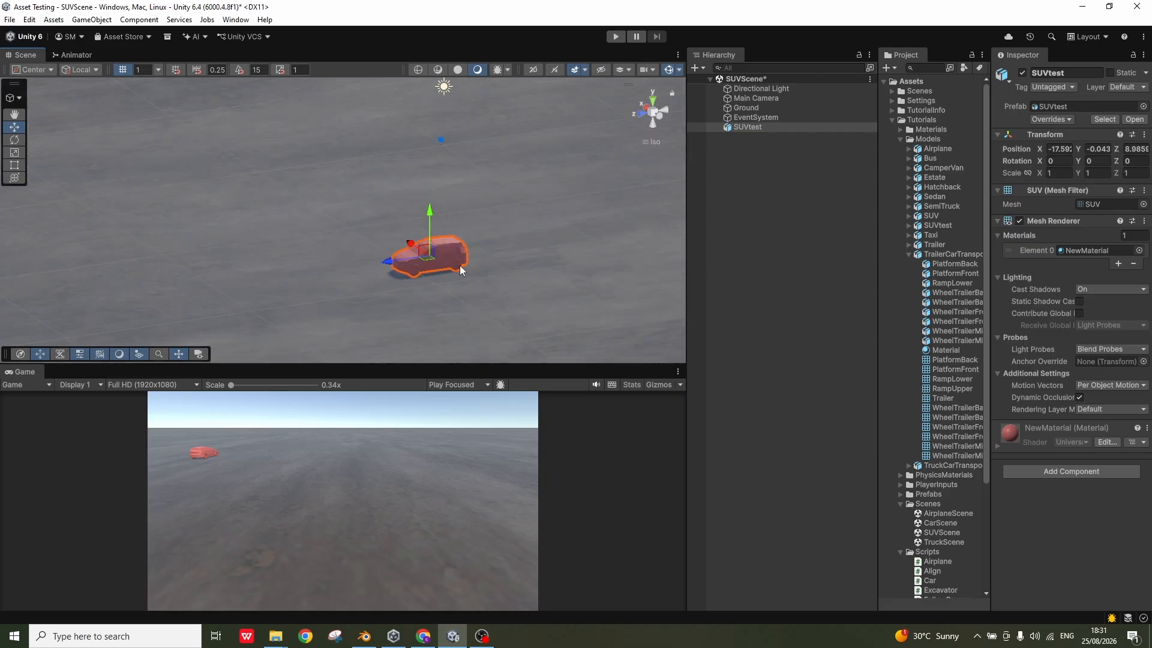
key(f)
scroll(402, 250, up, 1)
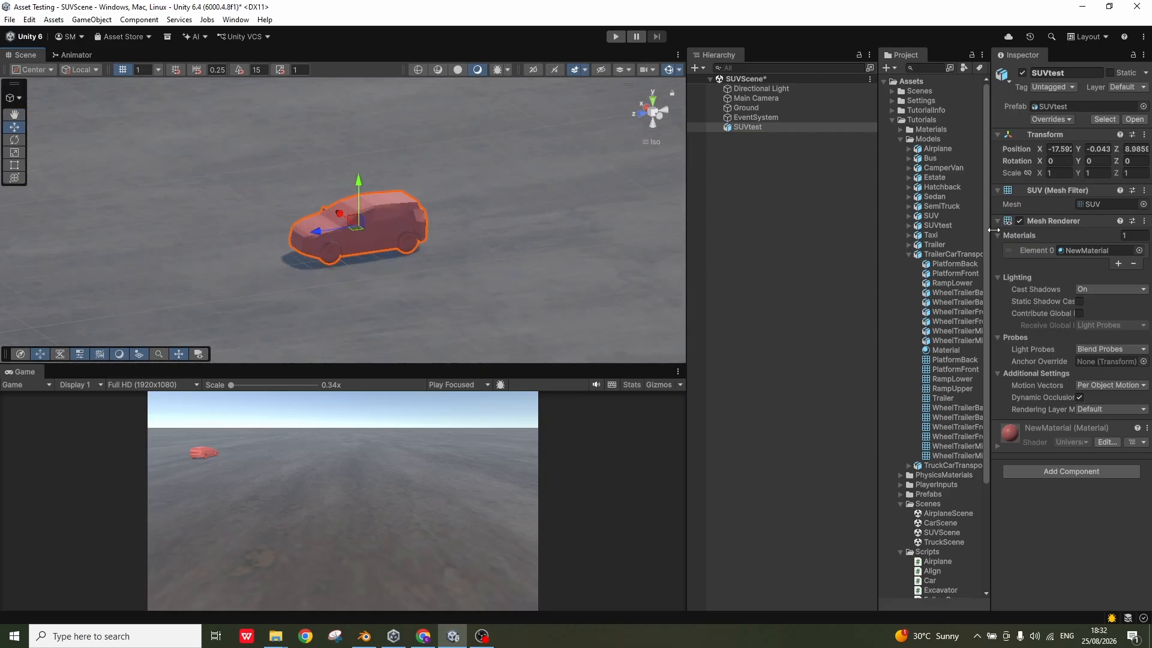
Widen the asset list and import the testpalette image into the Tutorials/Textures folder
drag(989, 232, 1033, 231)
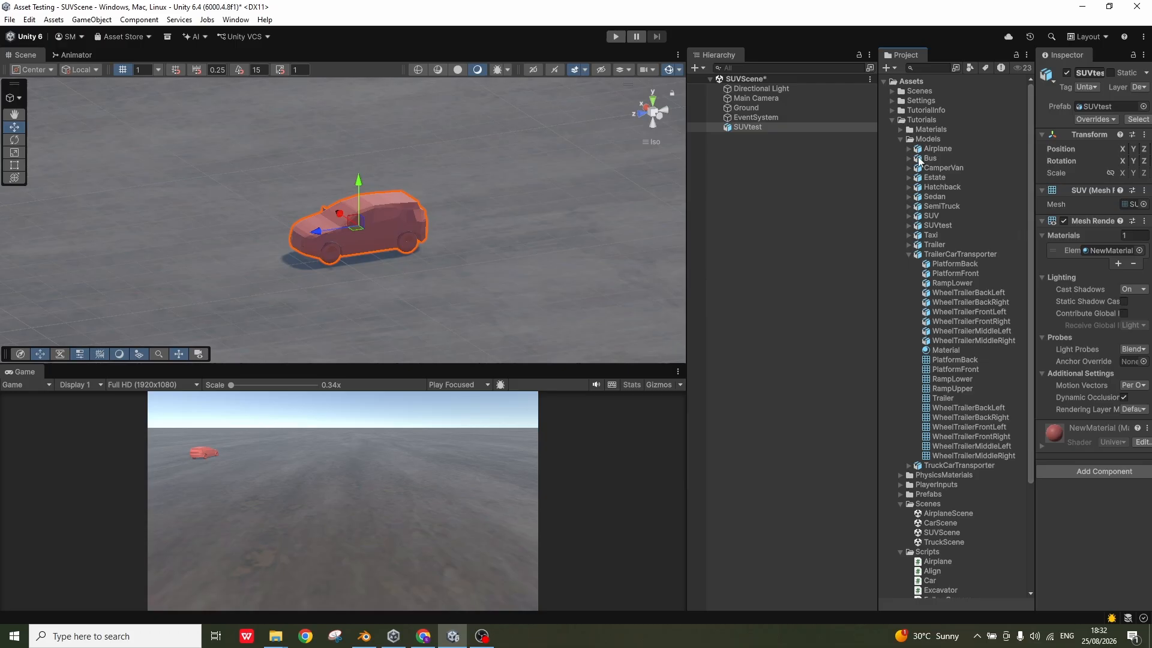
click(900, 139)
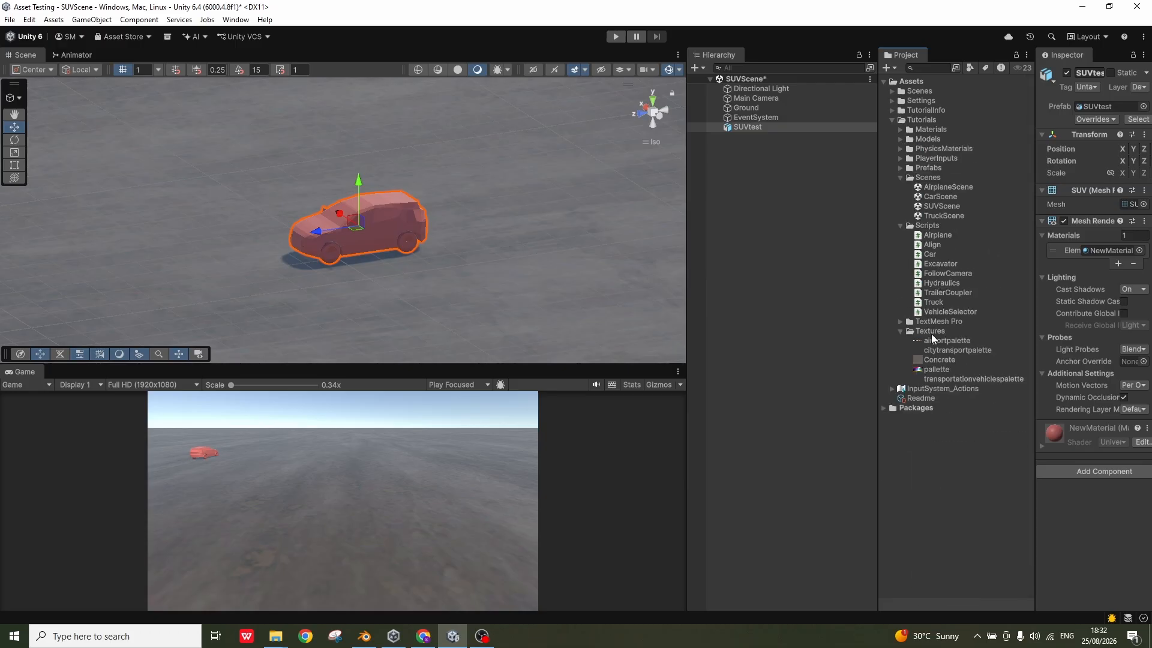
click(932, 331)
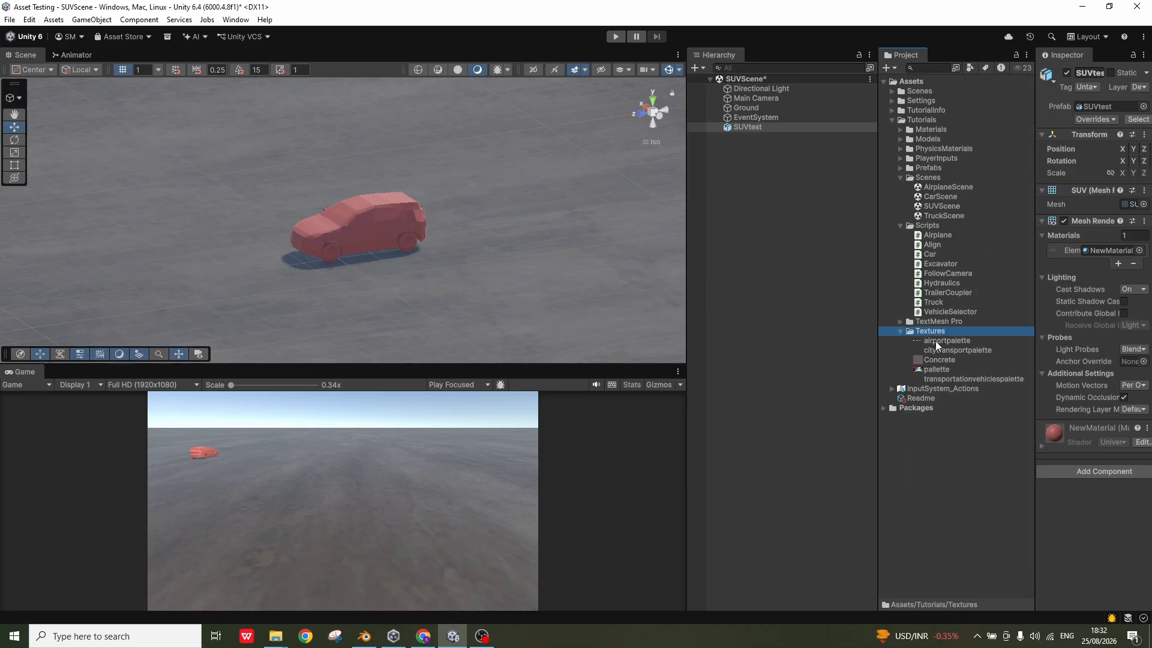
click(276, 637)
click(239, 607)
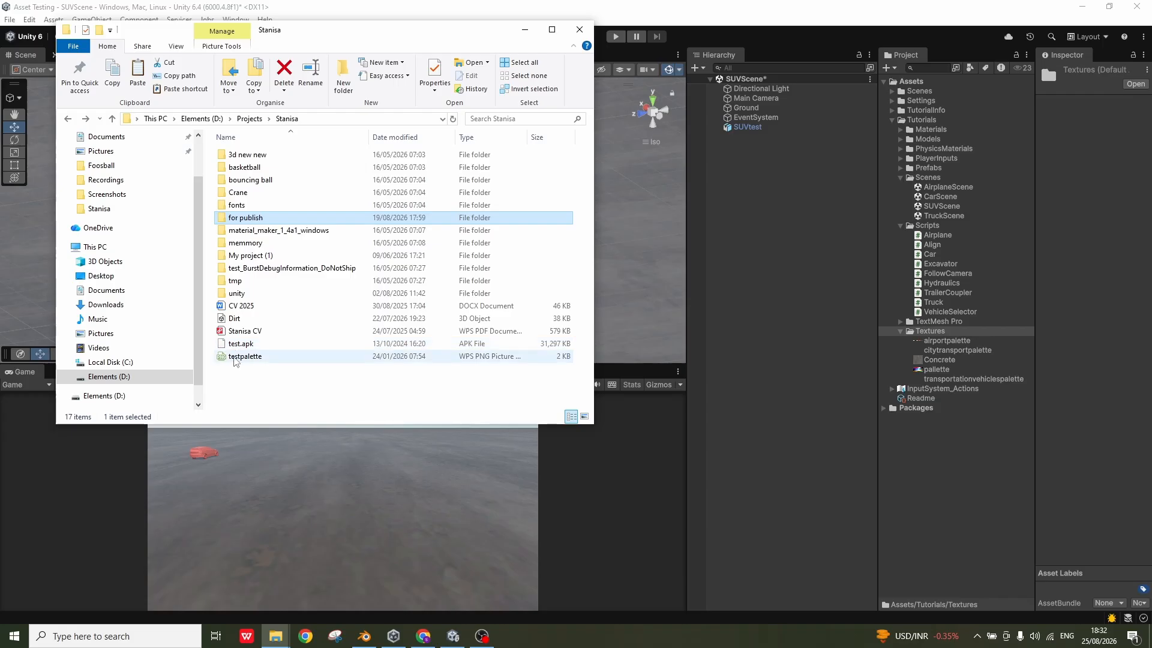
click(247, 357)
drag(543, 356, 925, 333)
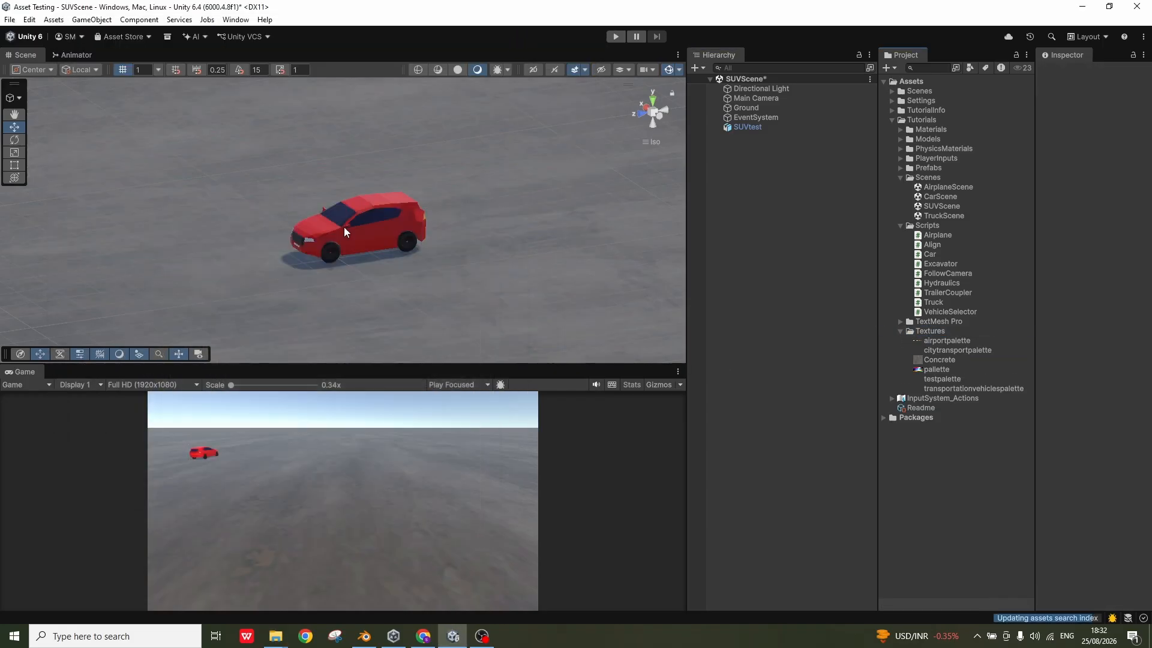
Examine the SUV's palette coloring in the scene from several angles
alt+drag(343, 227, 223, 266)
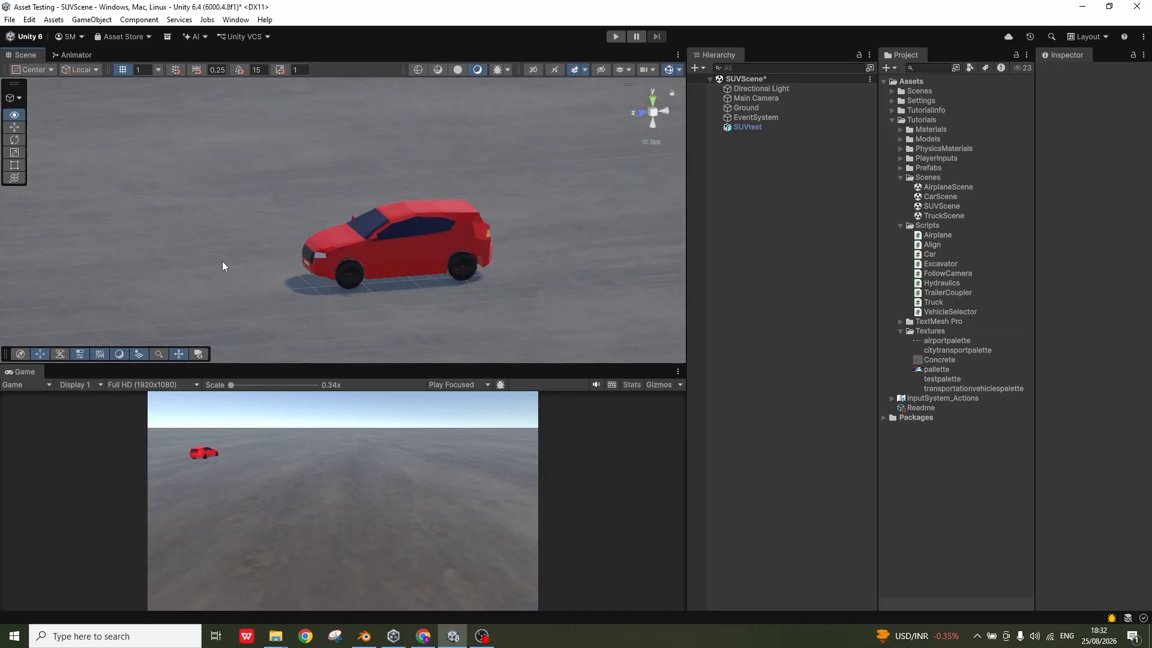
scroll(381, 270, up, 1)
click(373, 320)
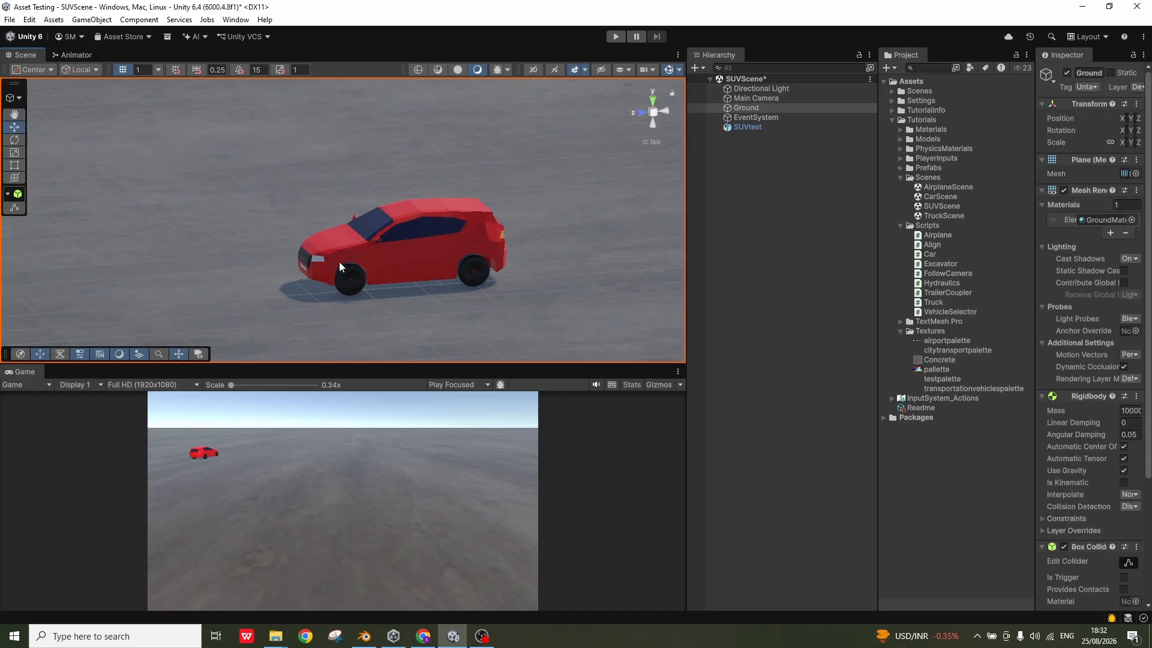
alt+drag(336, 264, 387, 294)
alt+drag(245, 291, 131, 283)
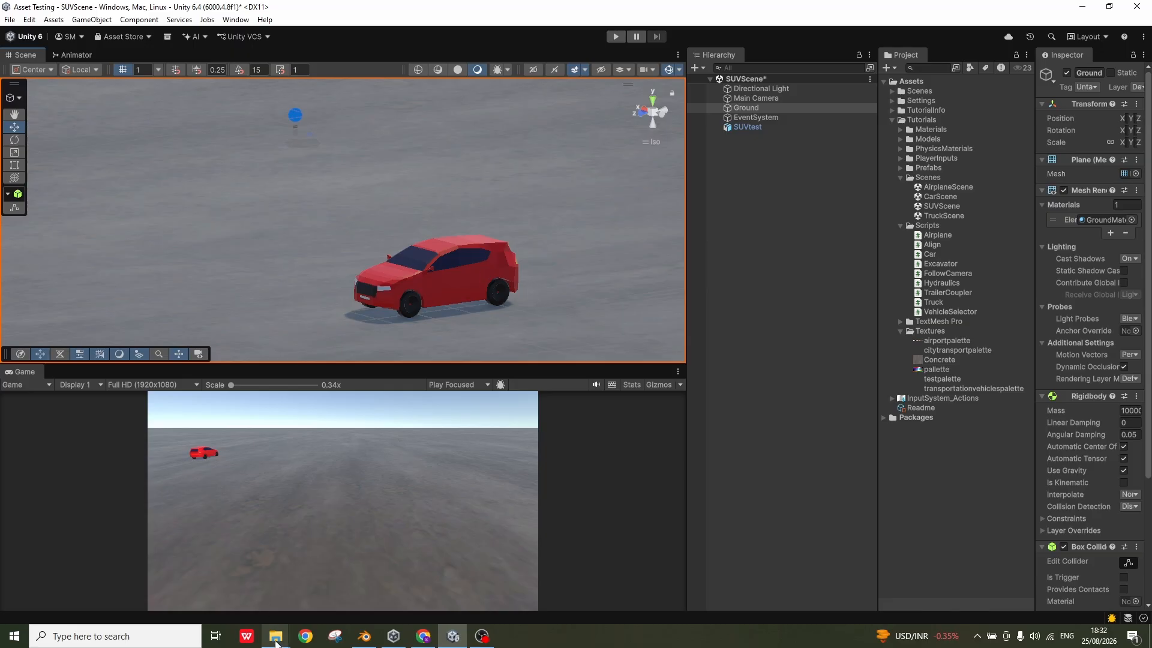
Find the original testpalette image in File Explorer and open it in Paint
mouse_move(276, 643)
click(250, 576)
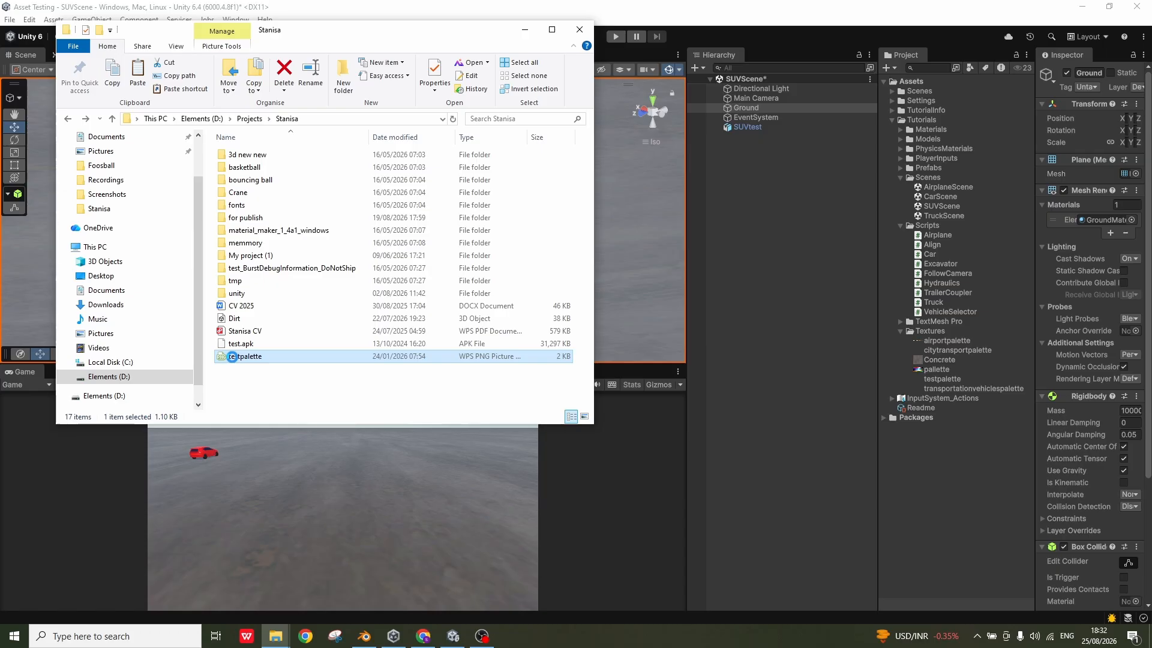
right_click(231, 357)
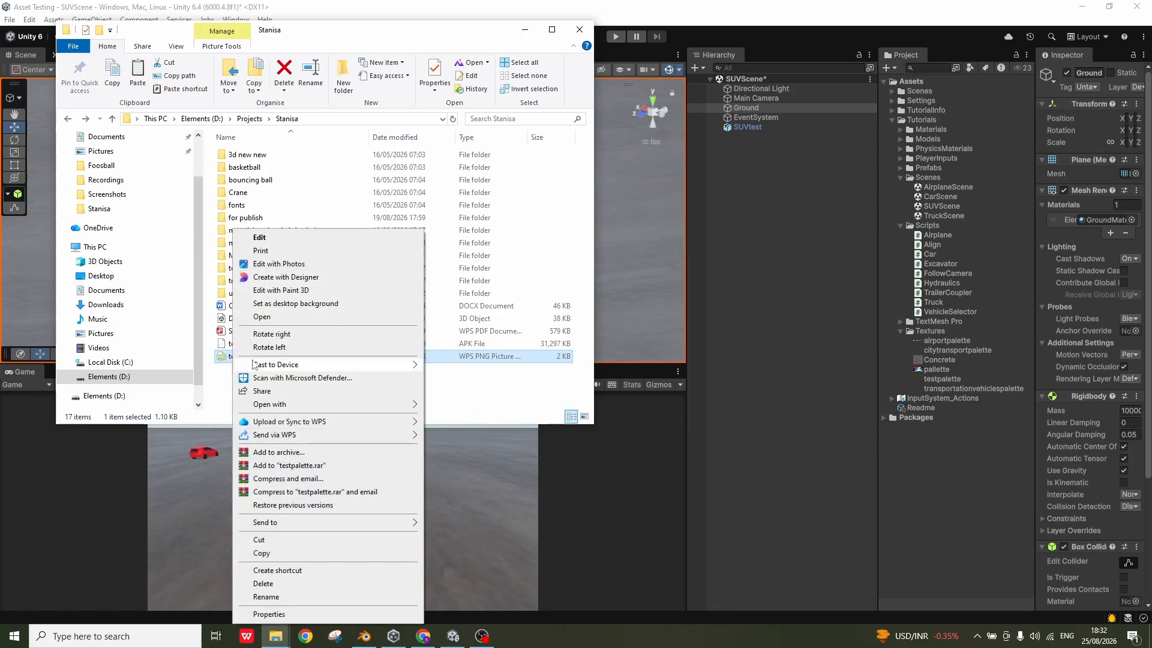
mouse_move(303, 408)
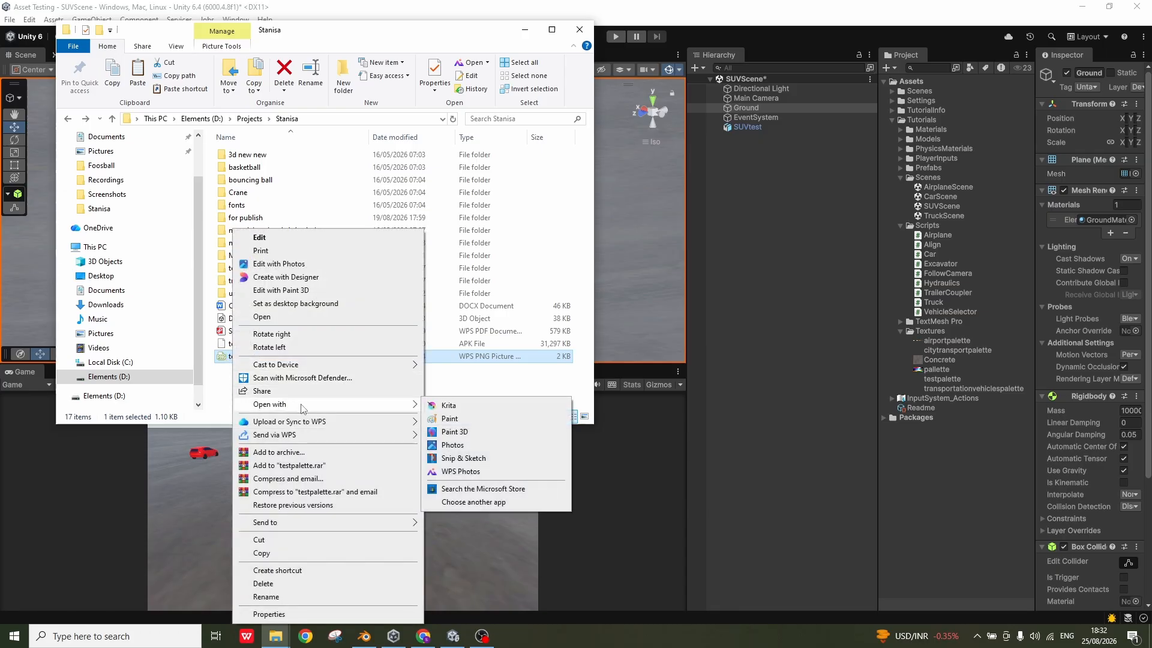
click(450, 419)
scroll(507, 370, right, 3)
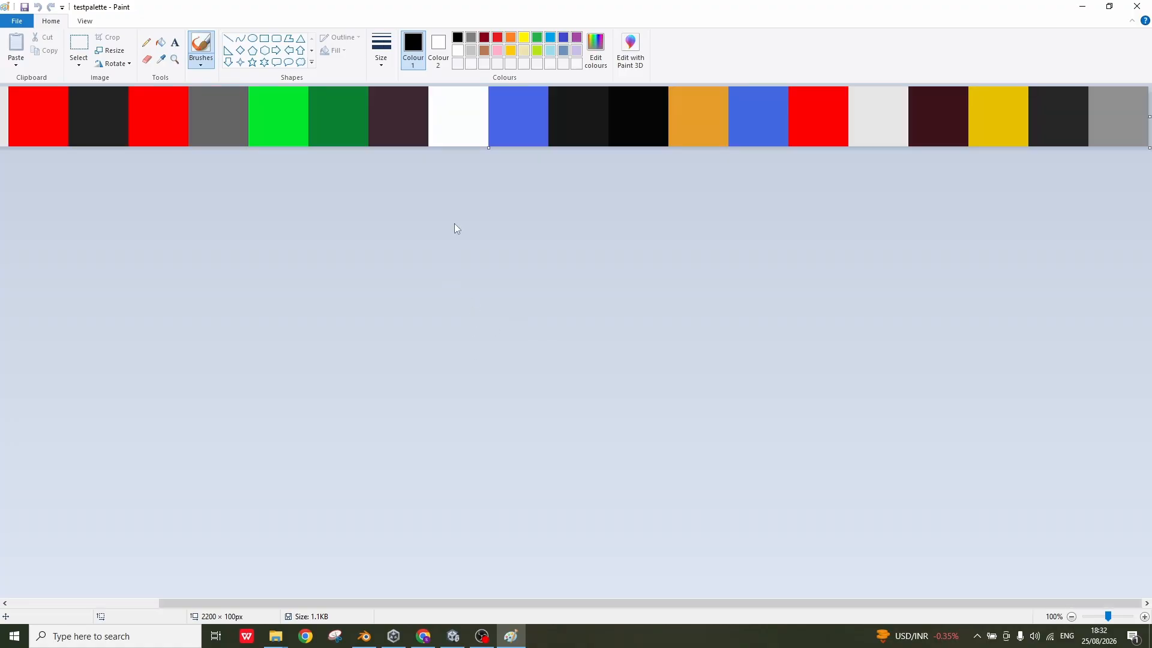
Fill the red swatch between the dark grey and grey ones with yellow, and the pure black swatch beside the orange one with green
ctrl+scroll(460, 207, down, 1)
ctrl+scroll(390, 195, down, 2)
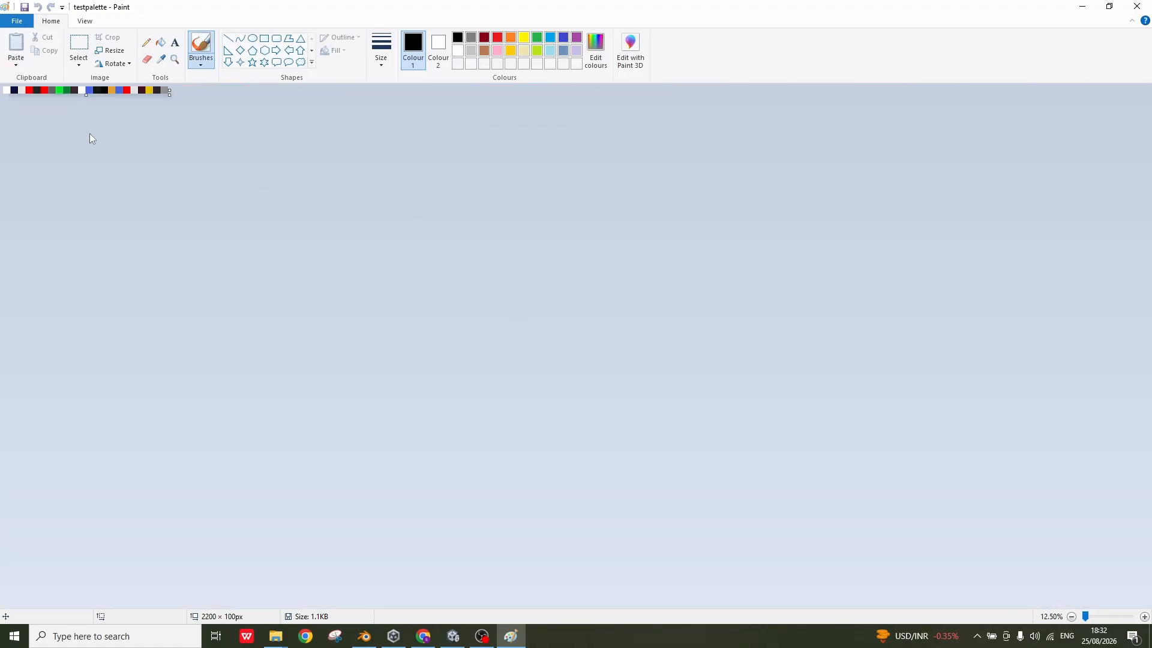
ctrl+scroll(90, 138, up, 3)
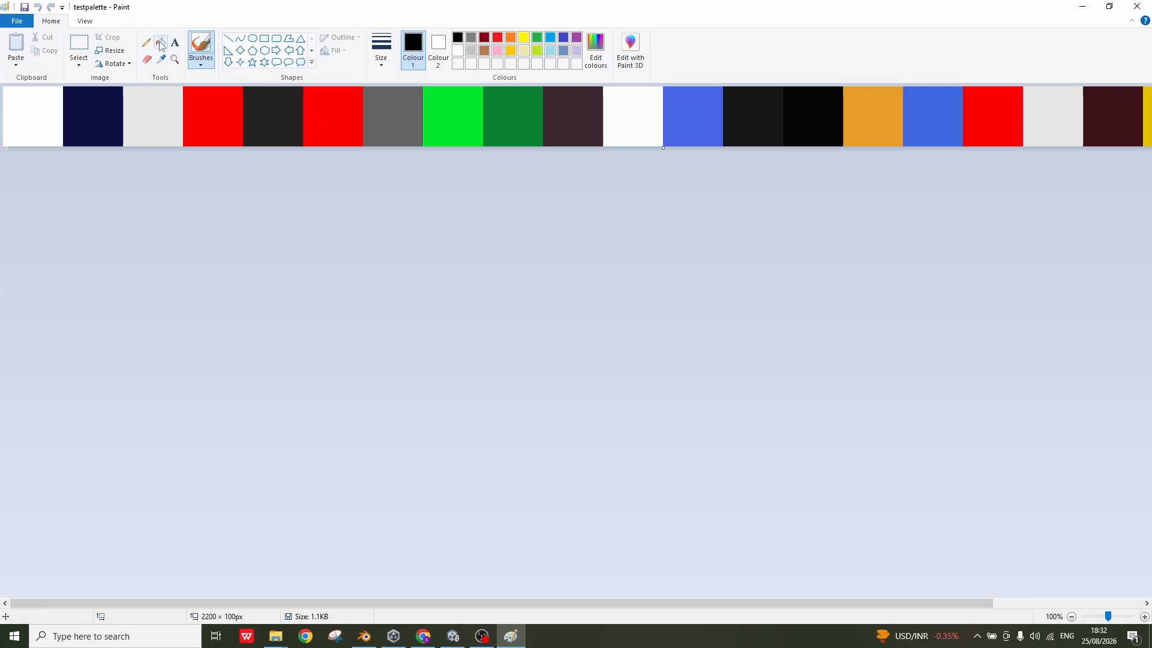
click(160, 42)
click(524, 38)
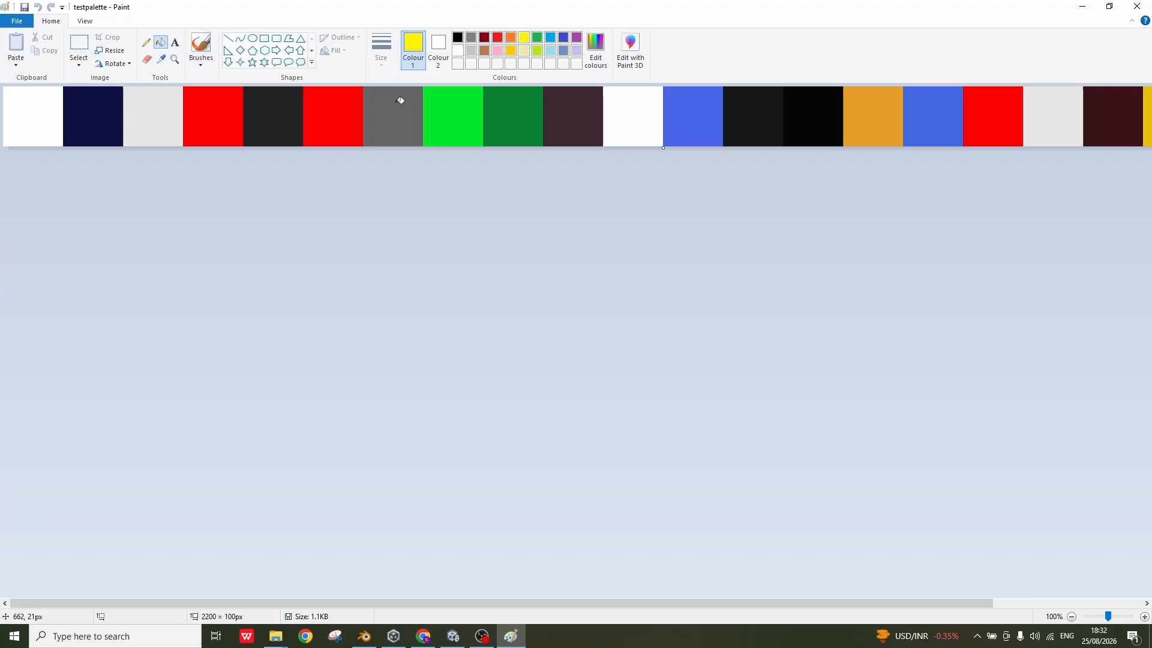
click(340, 114)
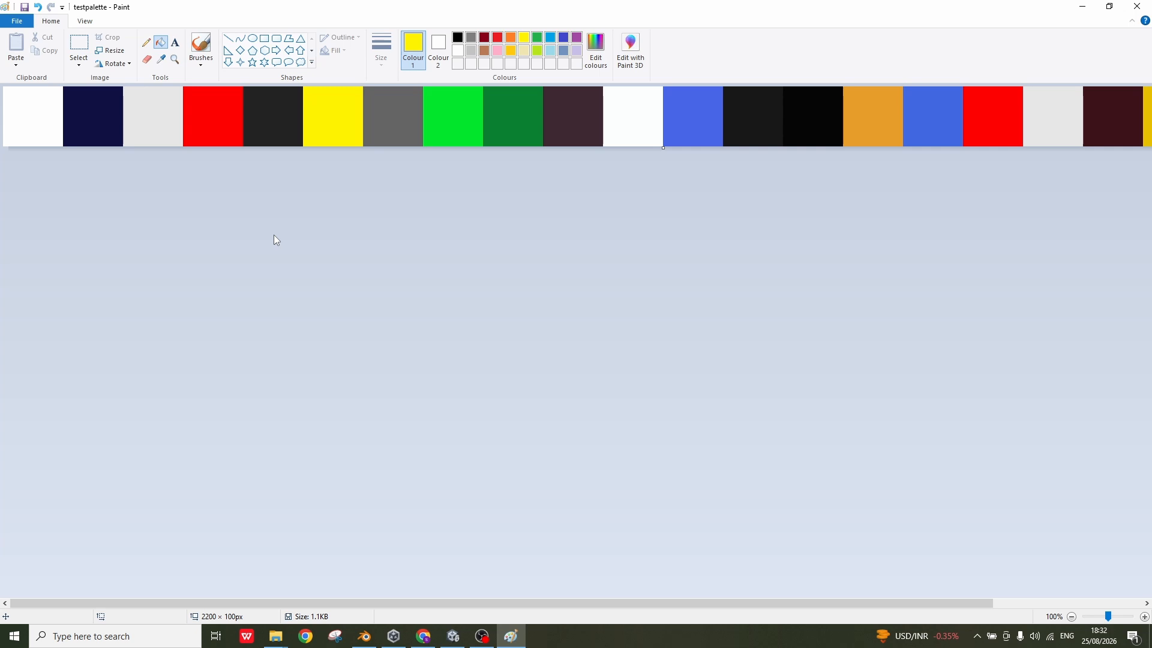
click(538, 39)
click(814, 121)
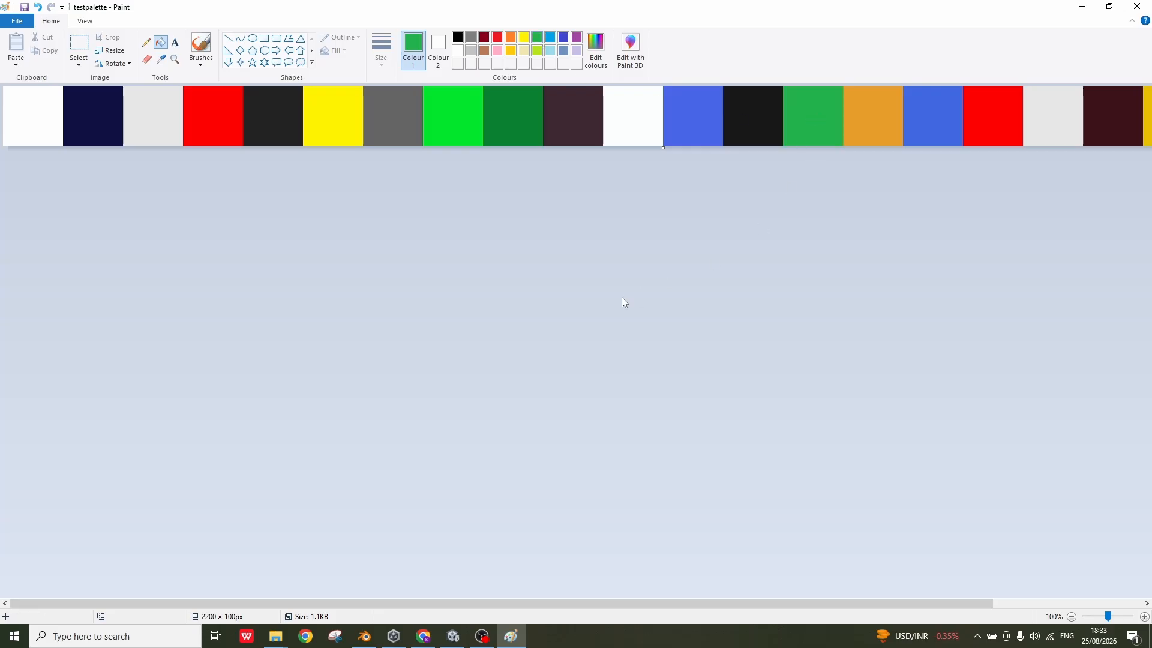
Save the edited testpalette image and close Paint
scroll(623, 298, right, 3)
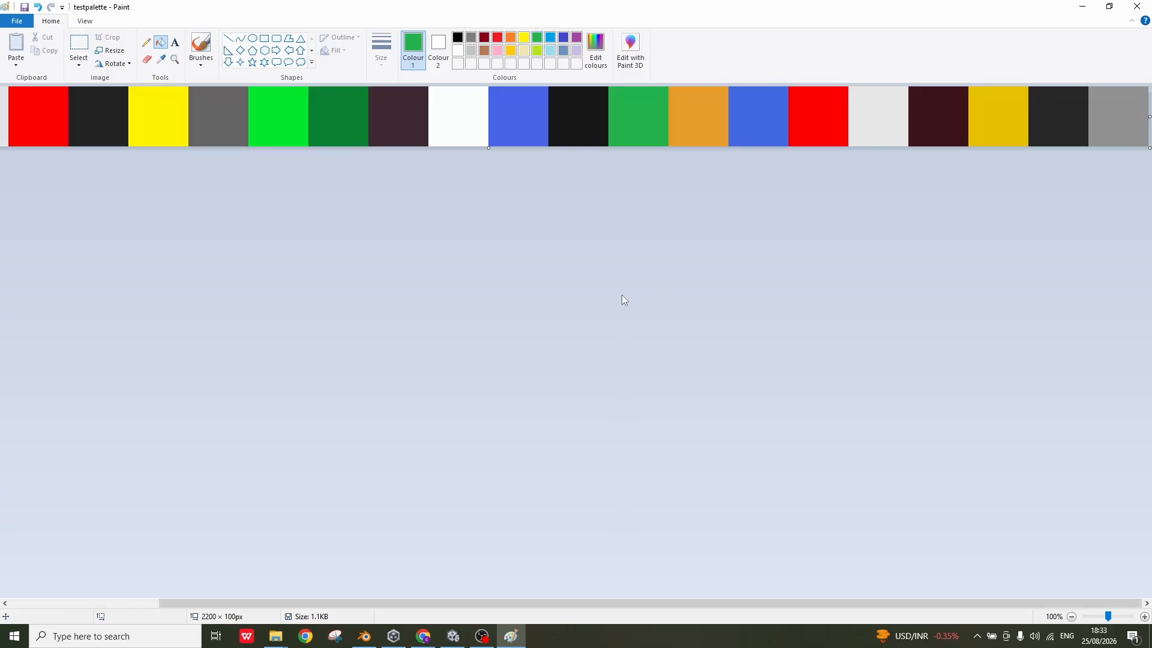
ctrl+scroll(622, 294, down, 3)
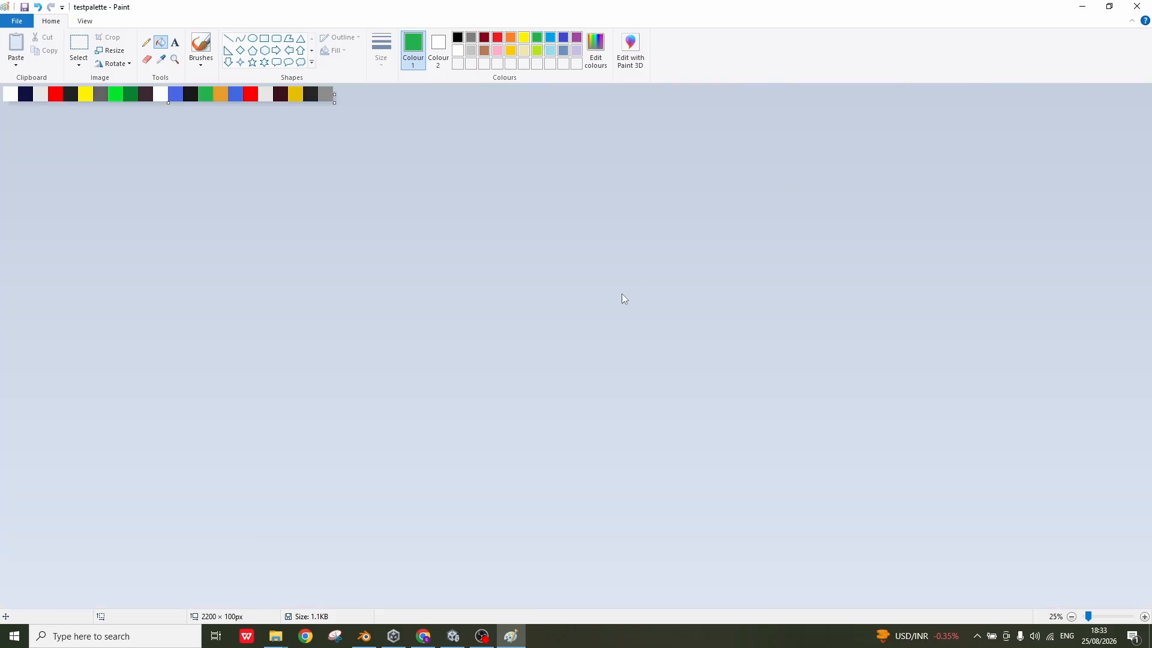
click(17, 21)
click(33, 93)
click(1138, 6)
Delete the old testpalette texture from the Tutorials/Textures folder in Unity
mouse_move(280, 645)
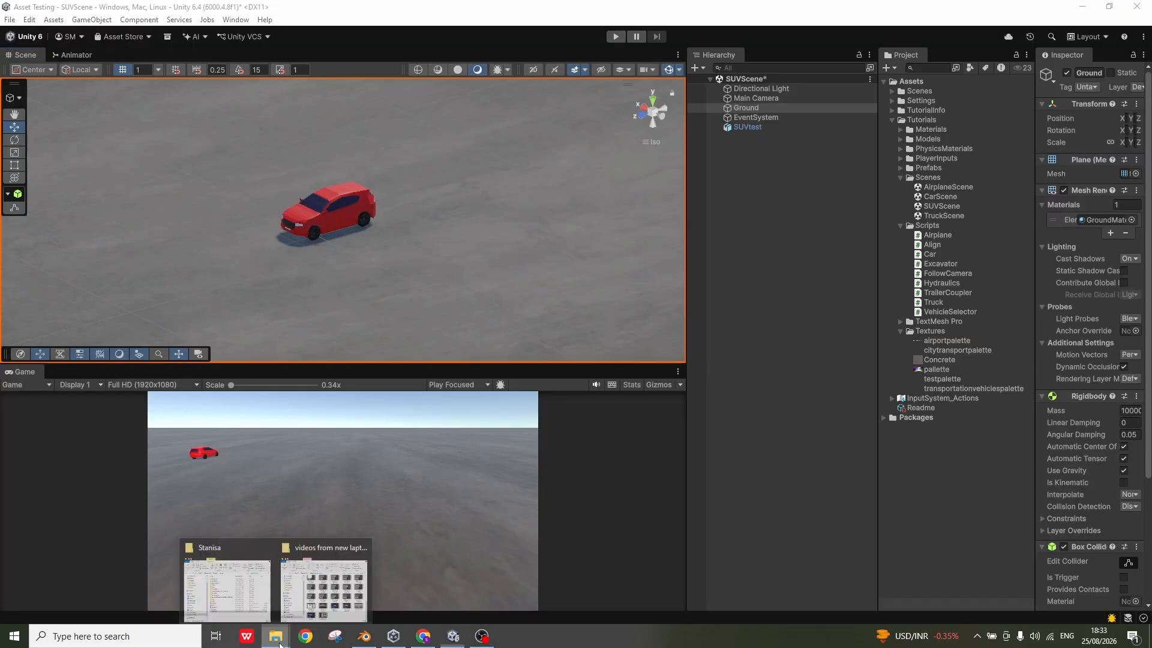
click(241, 582)
drag(368, 316, 267, 260)
click(940, 379)
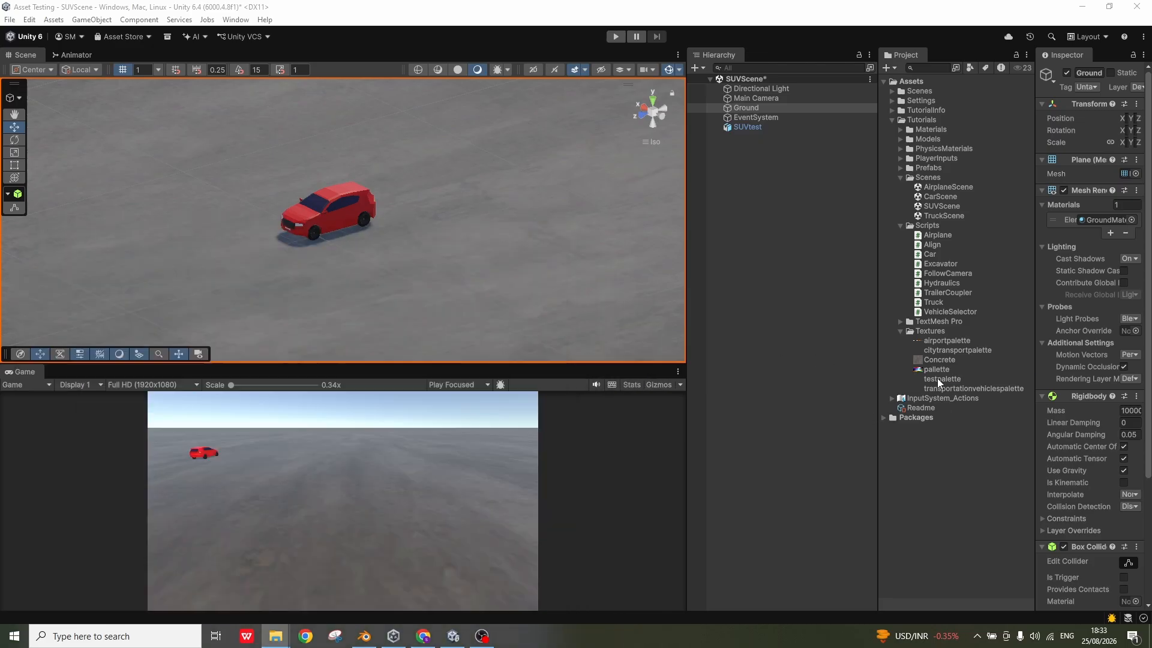
key(Delete)
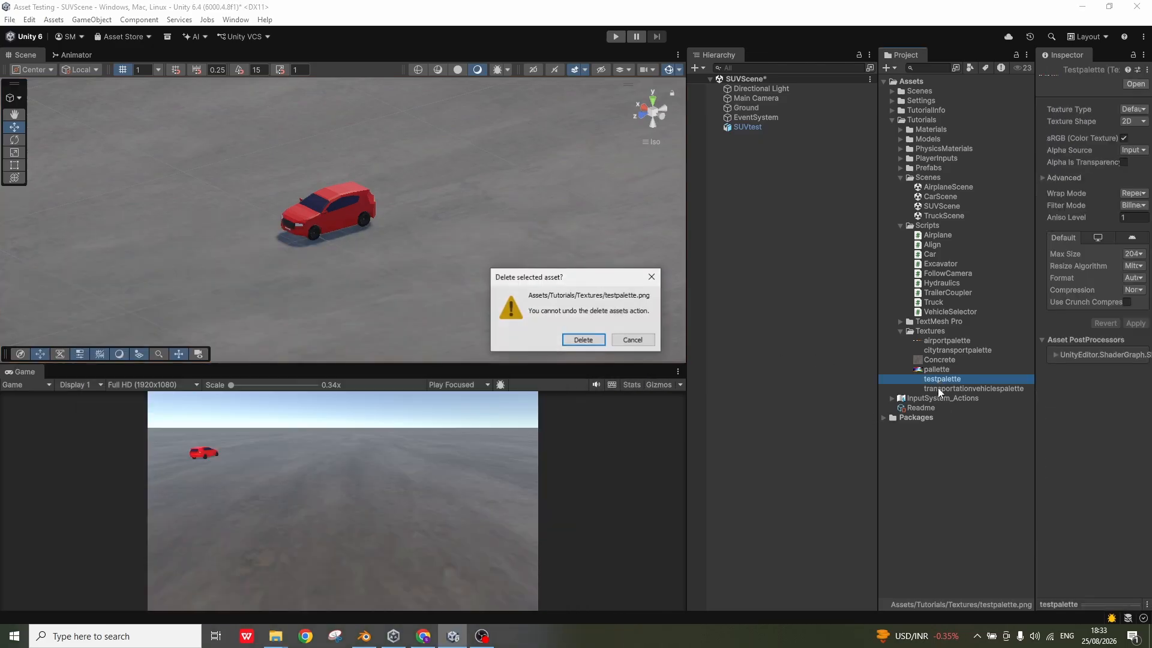
click(592, 342)
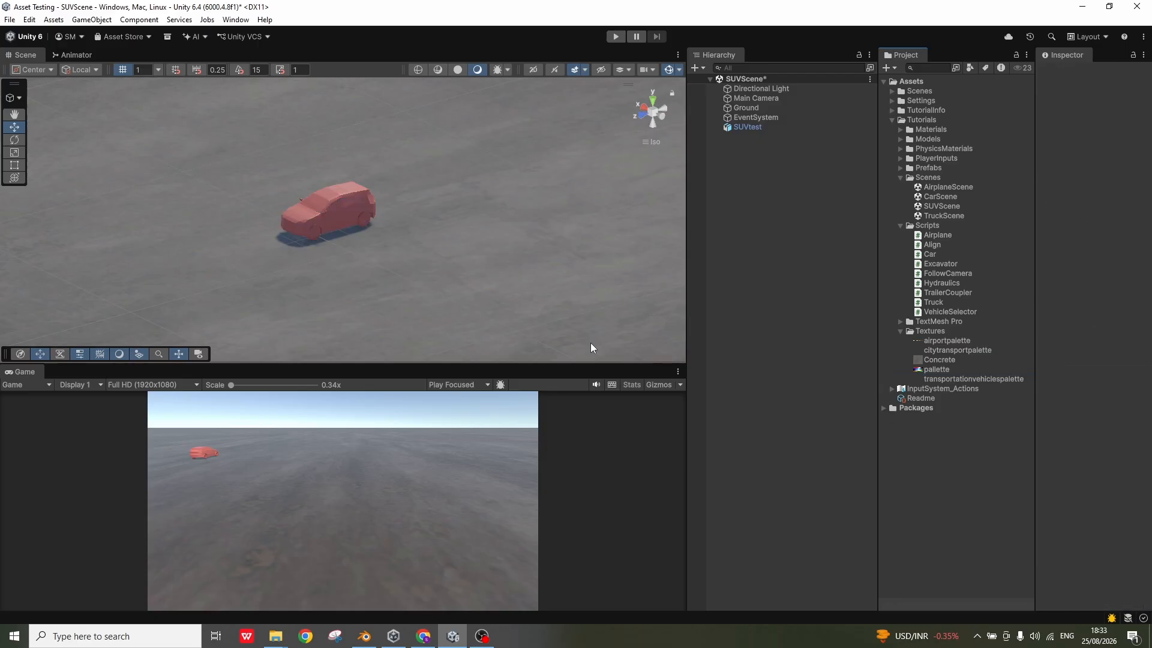
Import the edited testpalette image from File Explorer into the Tutorials/Textures folder and inspect the SUV's new coloring up close
mouse_move(275, 637)
click(233, 612)
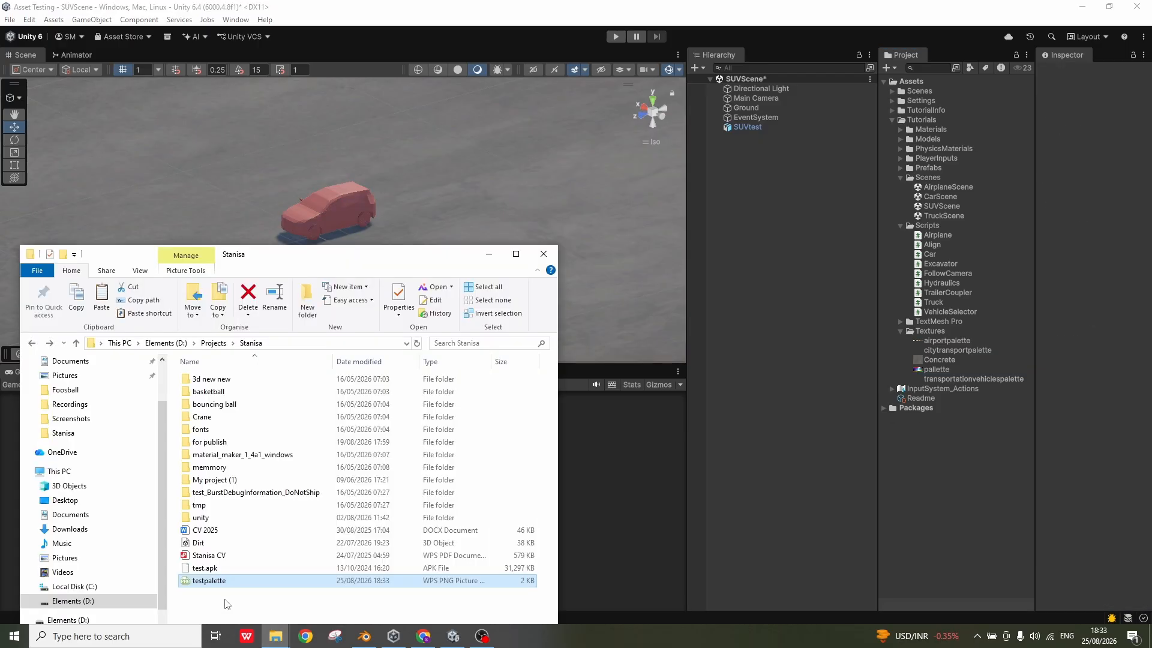
drag(187, 588, 932, 337)
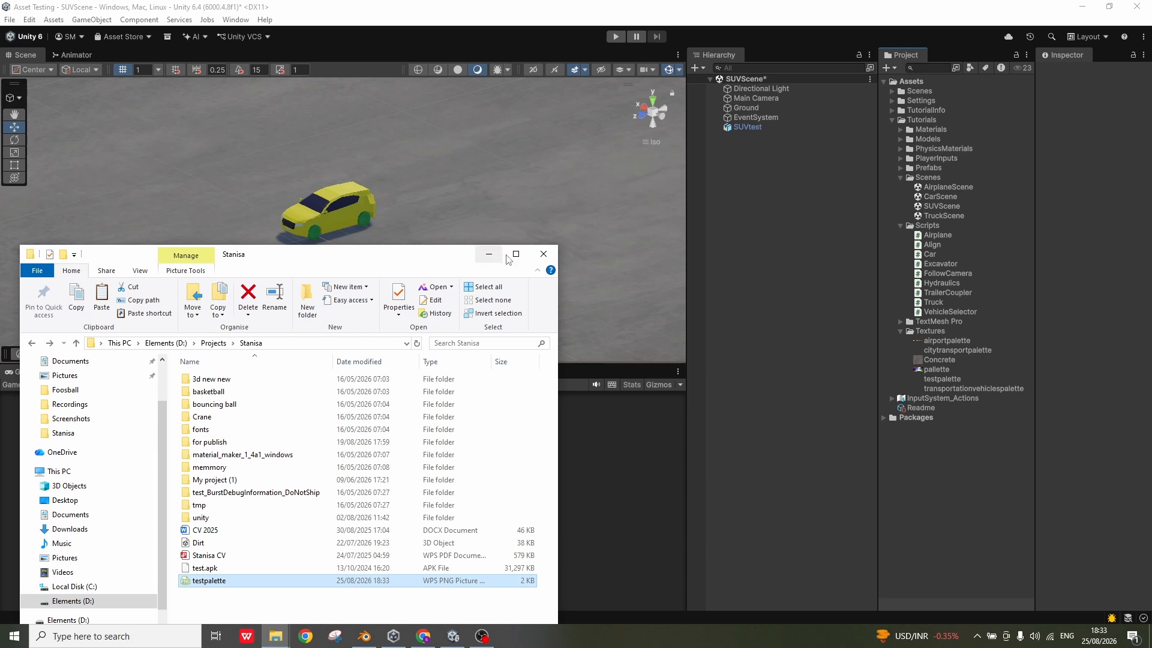
scroll(309, 222, up, 6)
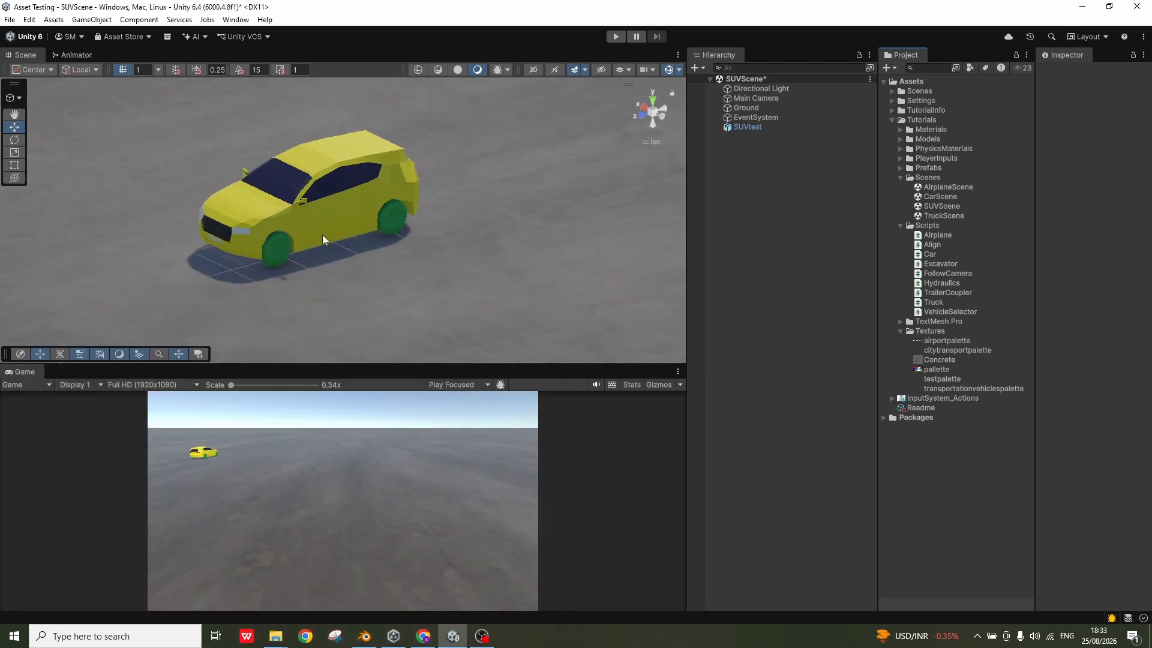
alt+drag(323, 235, 200, 210)
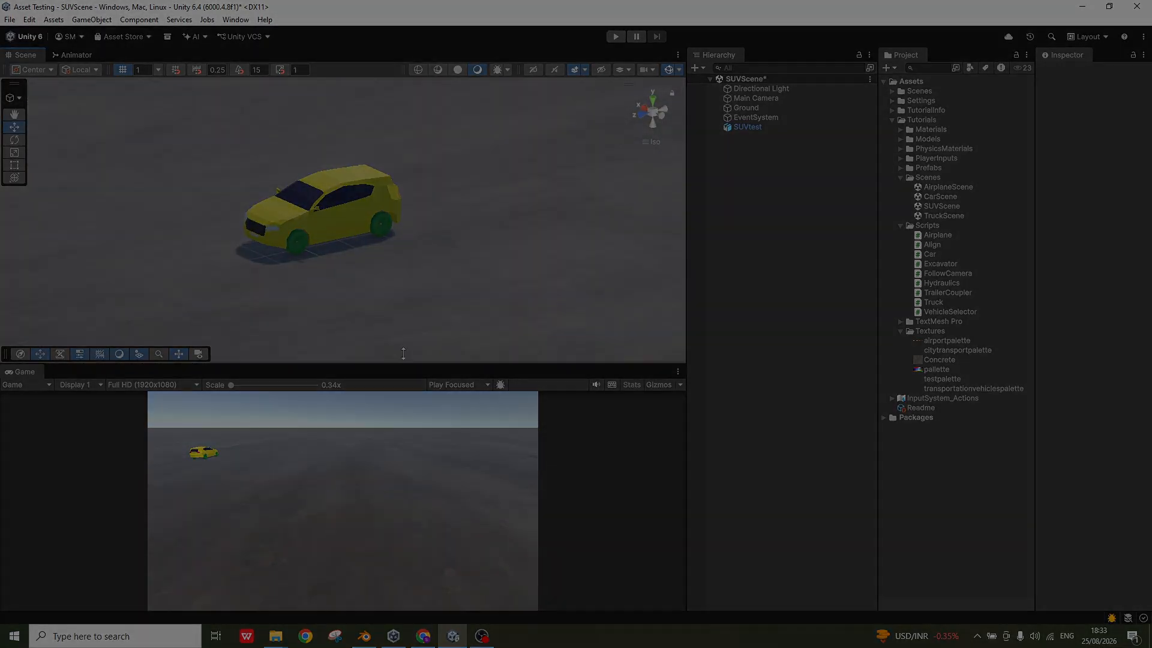